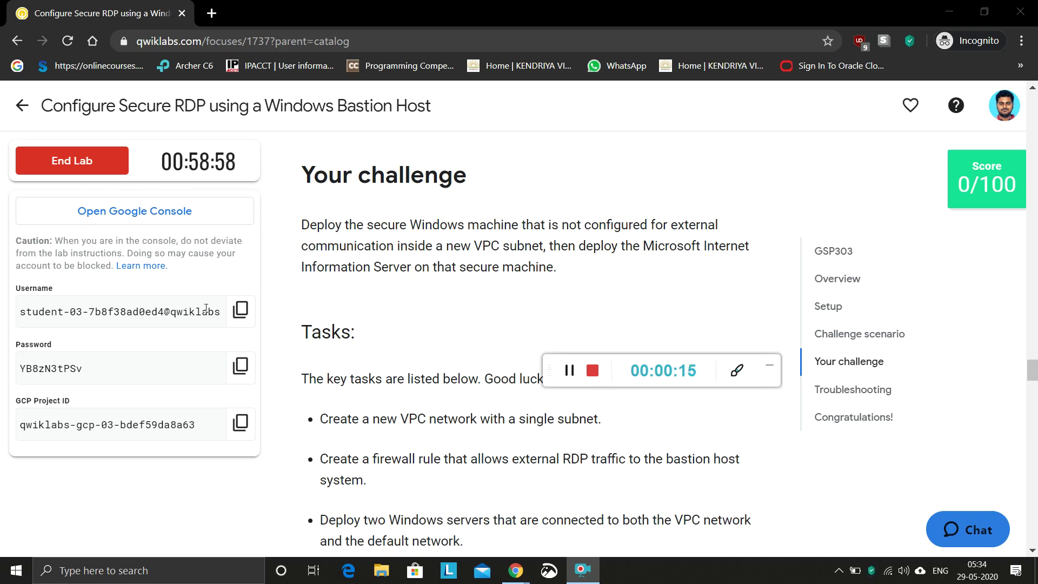
Open the lab's Google Console sign-in page and submit the username provided in the lab credentials.
click(192, 218)
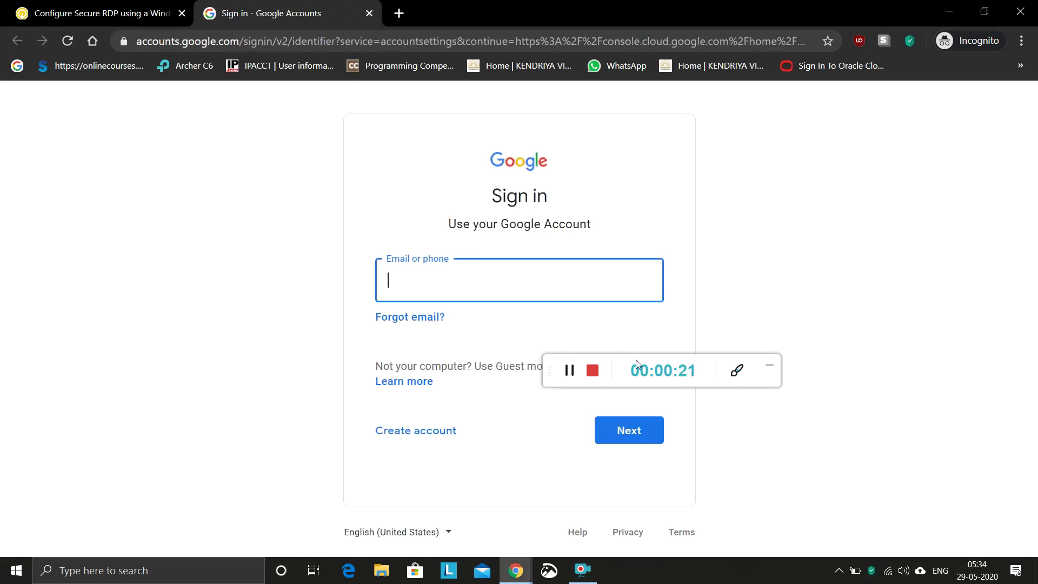
click(690, 369)
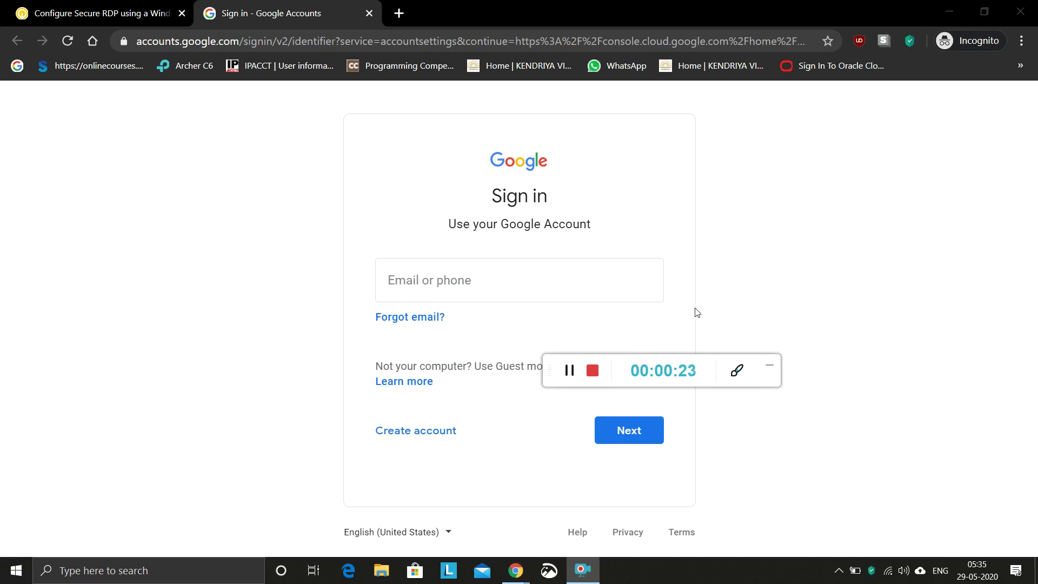
click(522, 277)
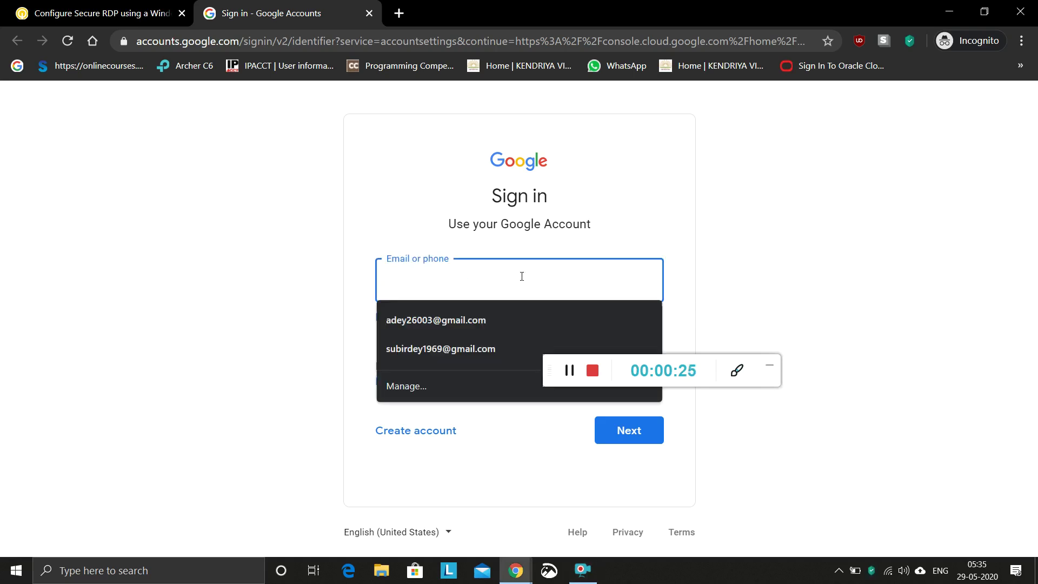
click(77, 15)
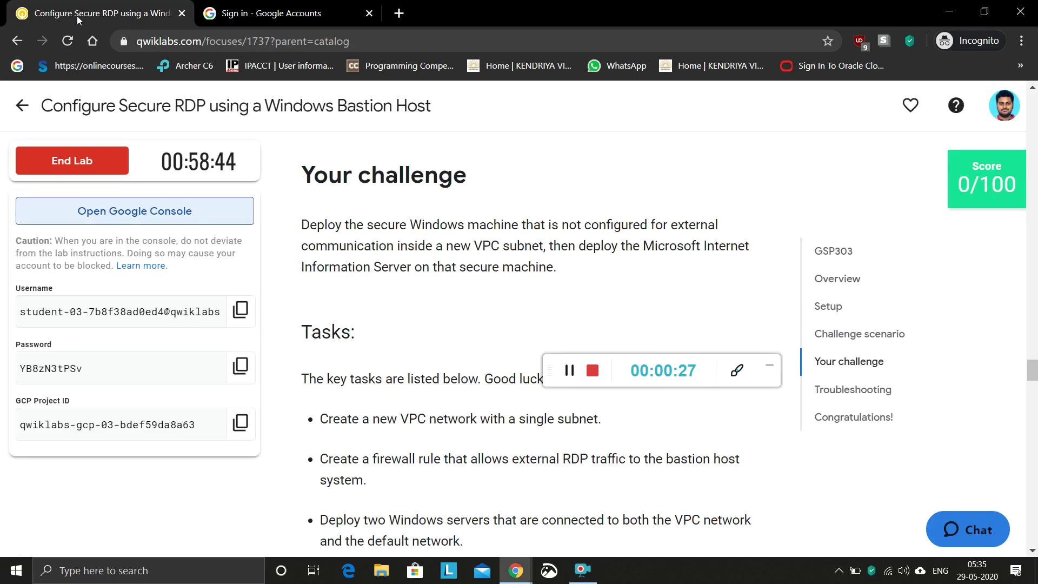
click(240, 310)
click(270, 14)
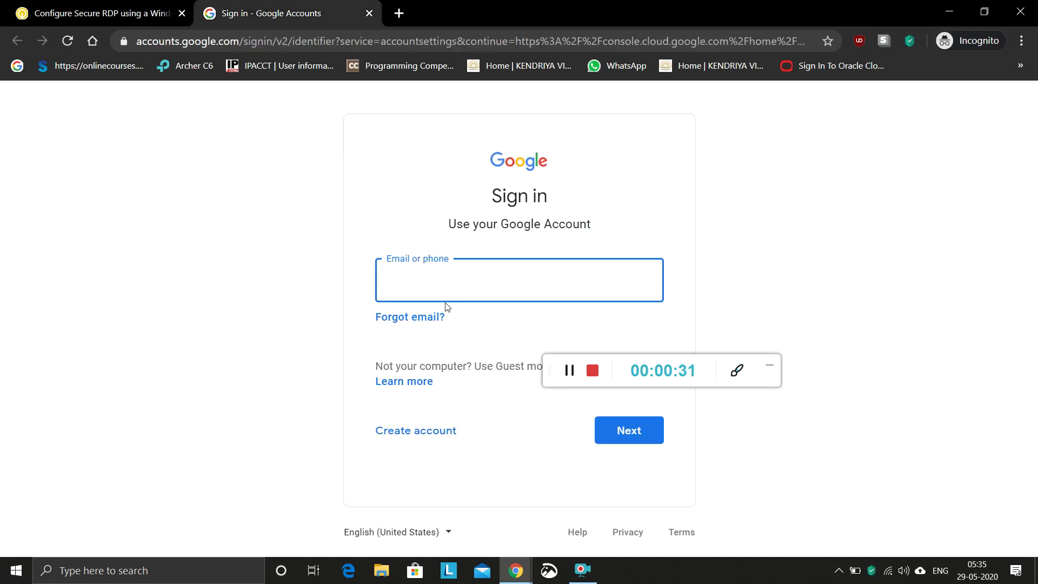
key(ctrl+v)
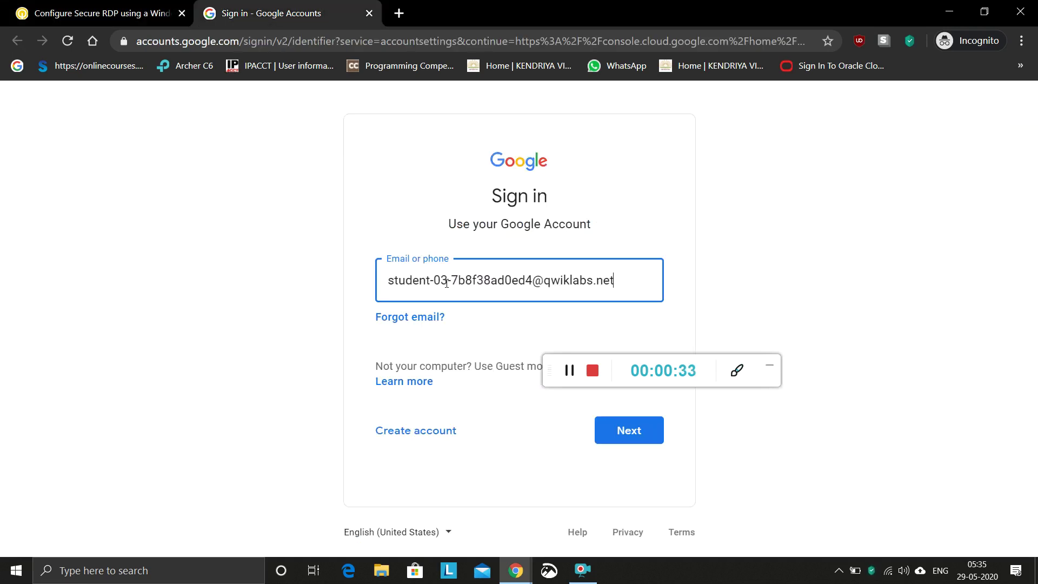
key(Return)
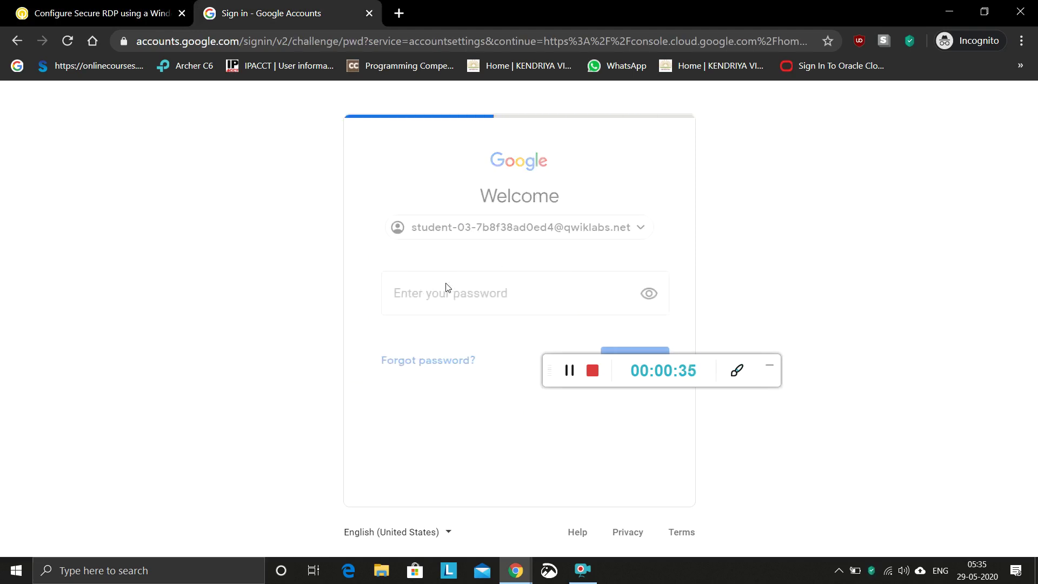
Copy the account password from the lab credentials and submit it on the Google sign-in page.
click(769, 366)
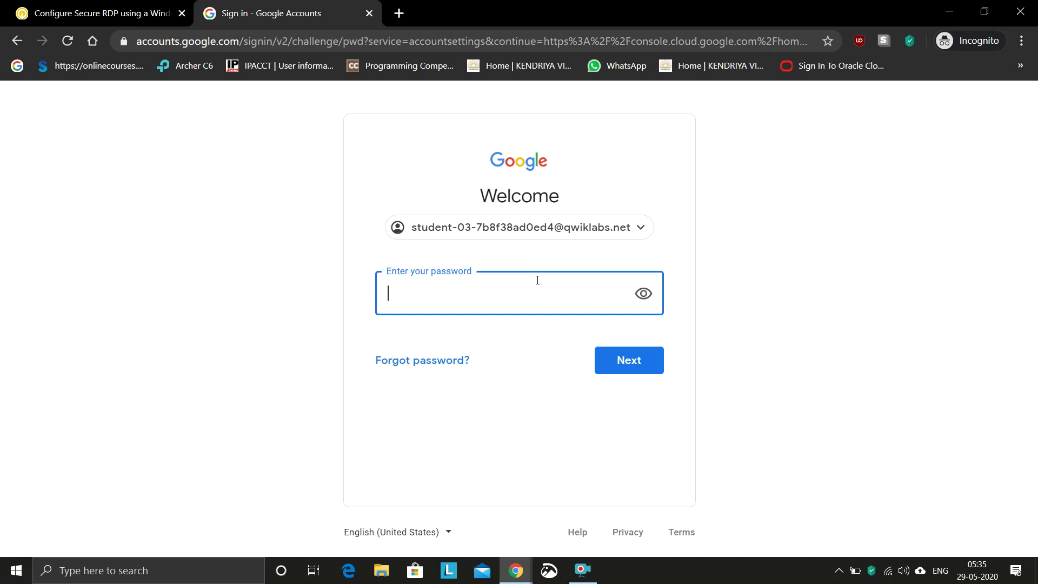
click(135, 23)
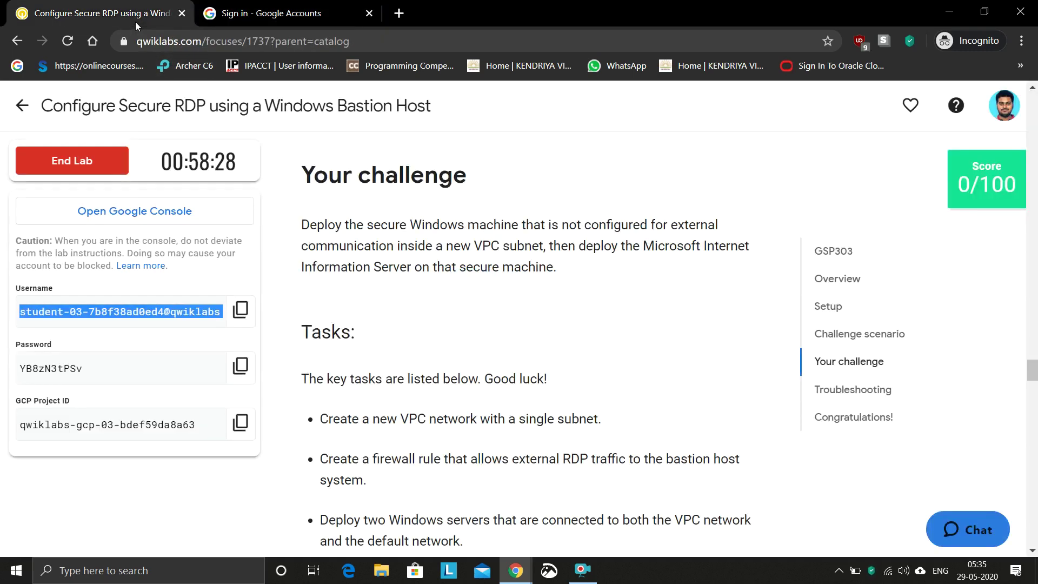
click(241, 368)
click(281, 24)
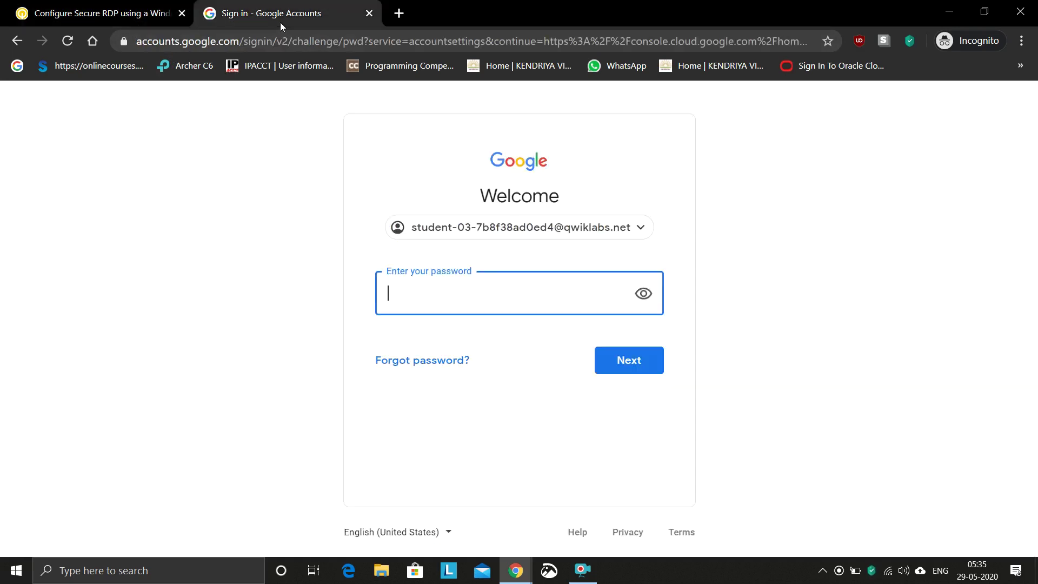
key(ctrl+v)
key(Return)
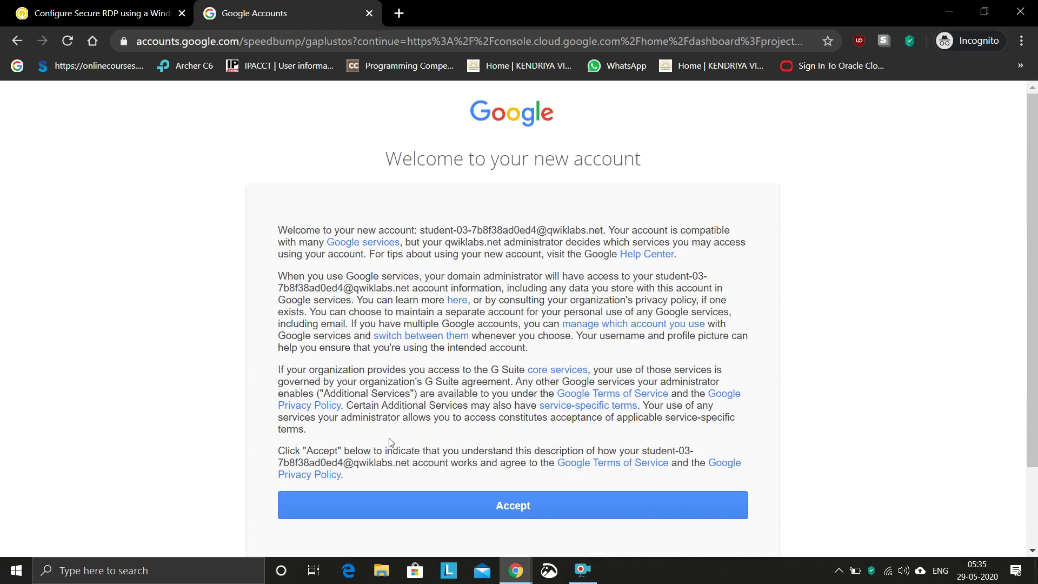
Accept the new Google account's terms and confirm the recovery options without adding a recovery phone or email.
click(427, 507)
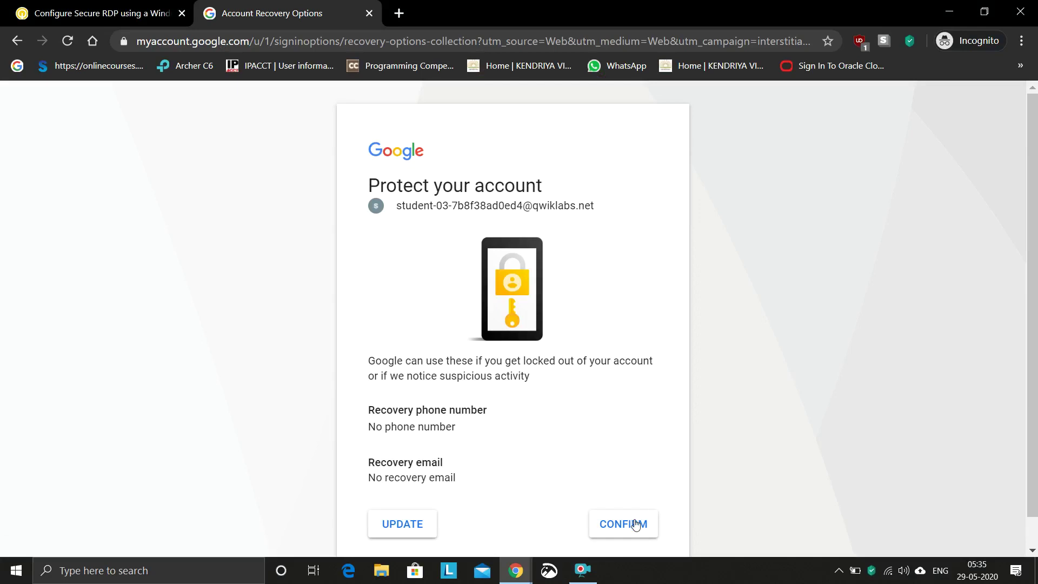
click(636, 524)
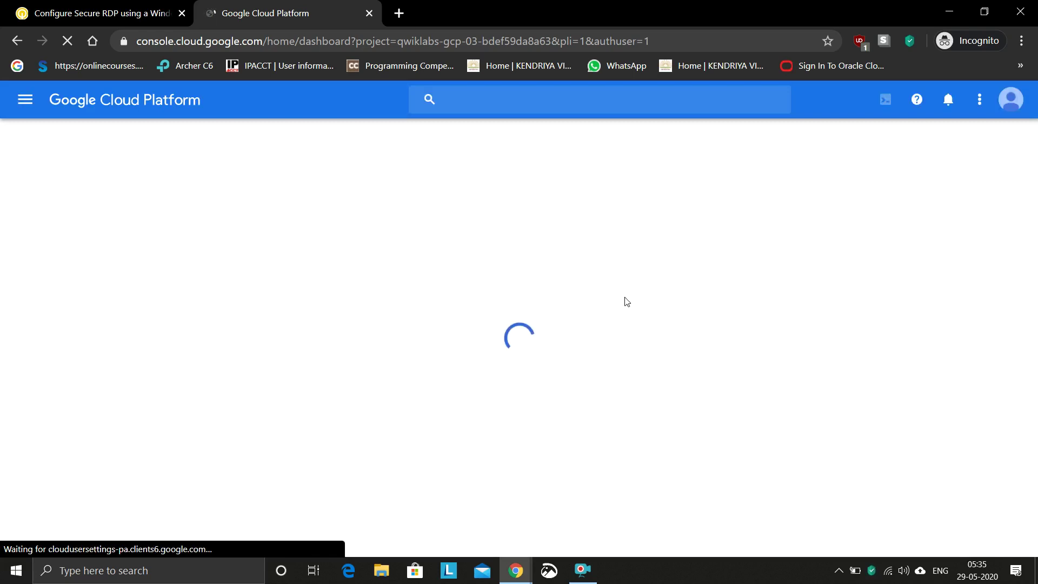
Agree to the Google Cloud Platform Terms of Service with India as the country and continue to the project dashboard.
click(582, 100)
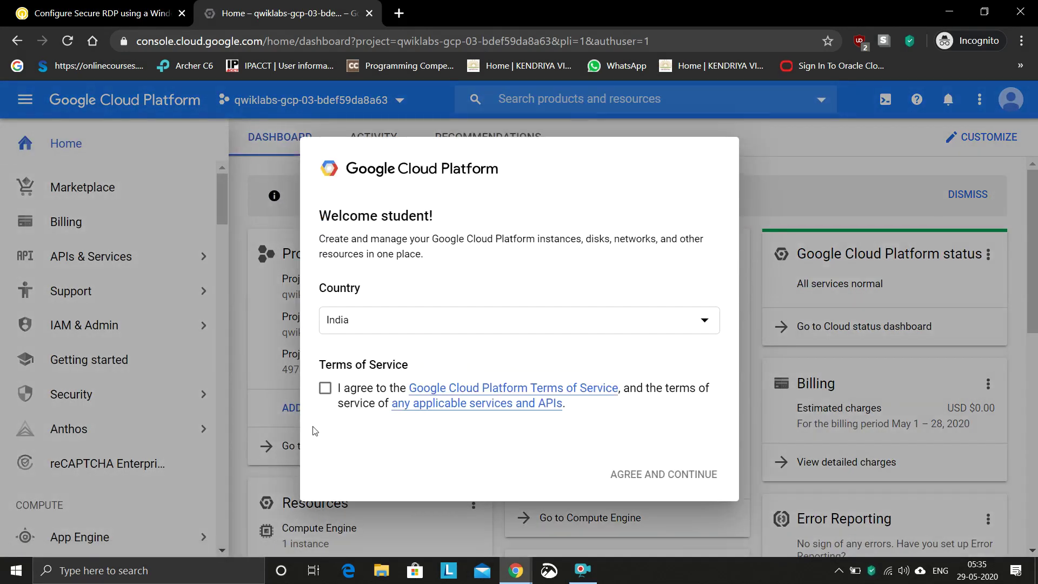
click(325, 388)
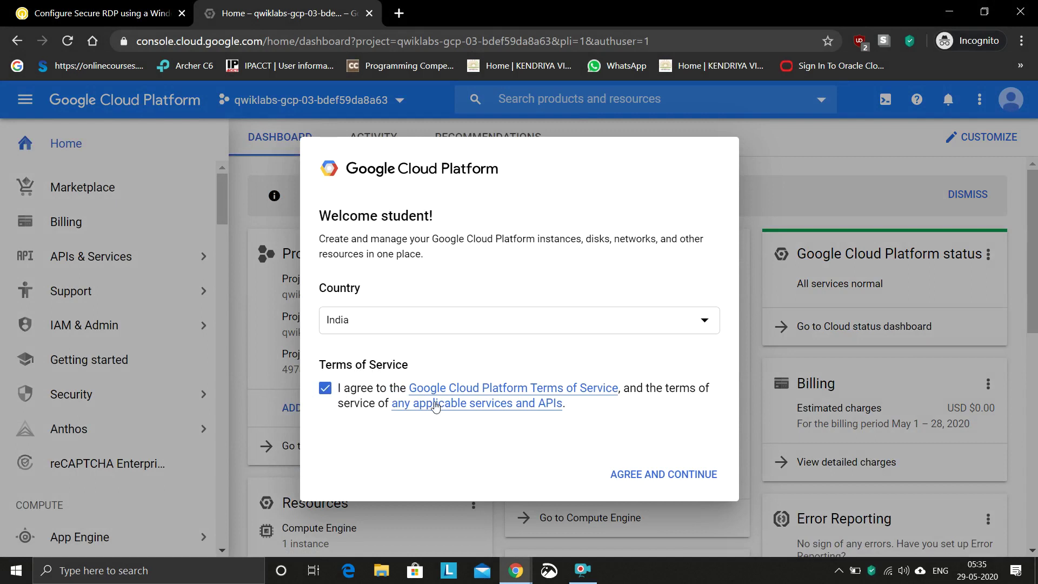
click(683, 480)
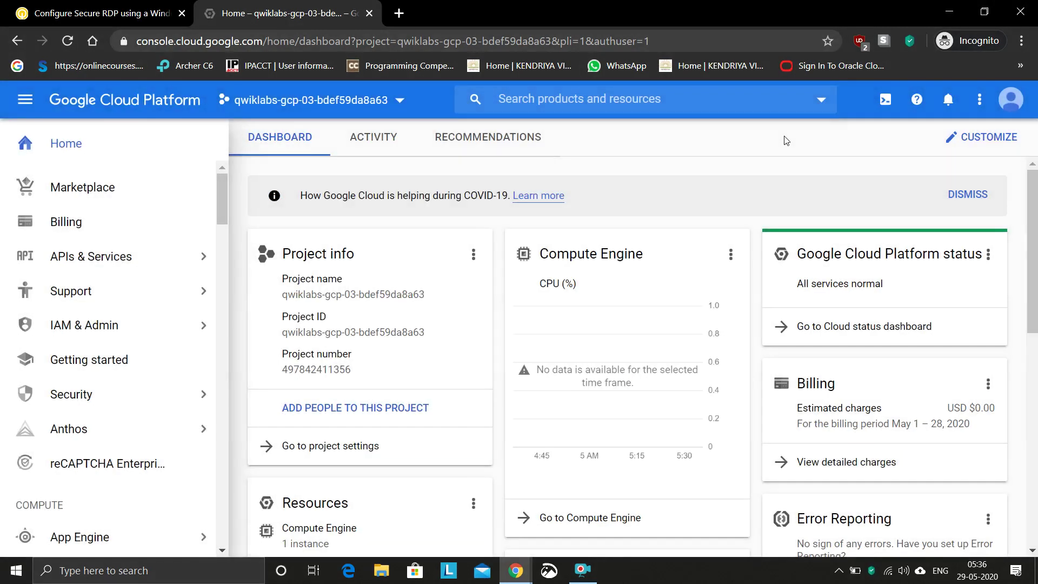
Search the console for "vpc" and open the VPC network page.
click(713, 100)
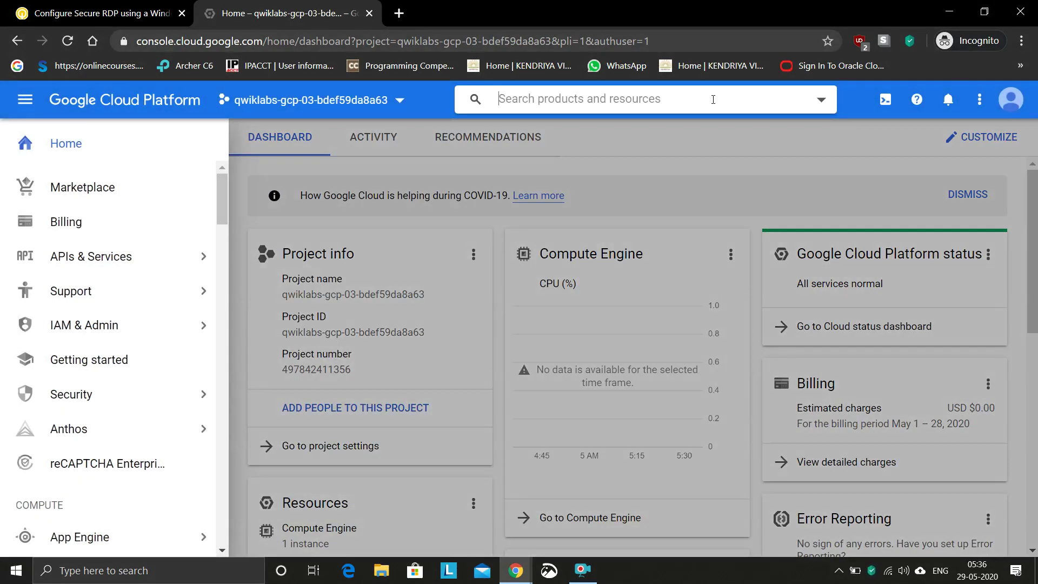
text(vpc)
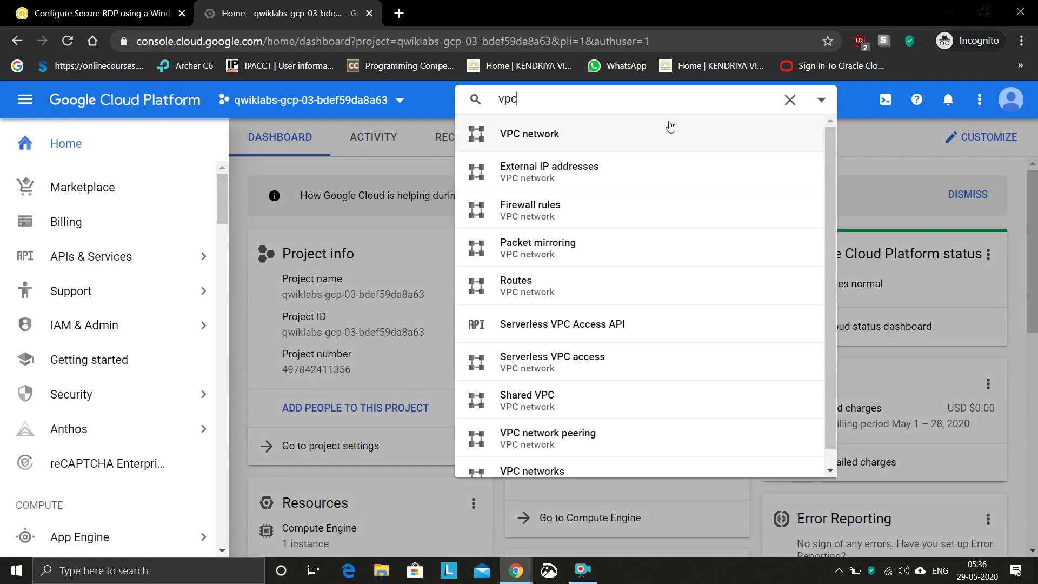
click(616, 135)
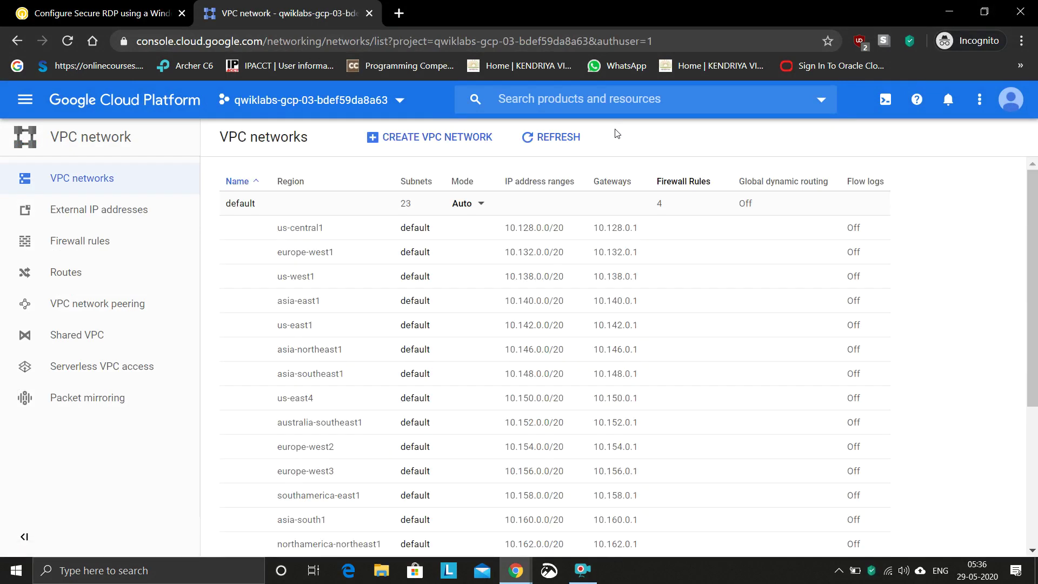
Start a new VPC network and name it securenetwork, copying the name from the lab instructions.
click(455, 143)
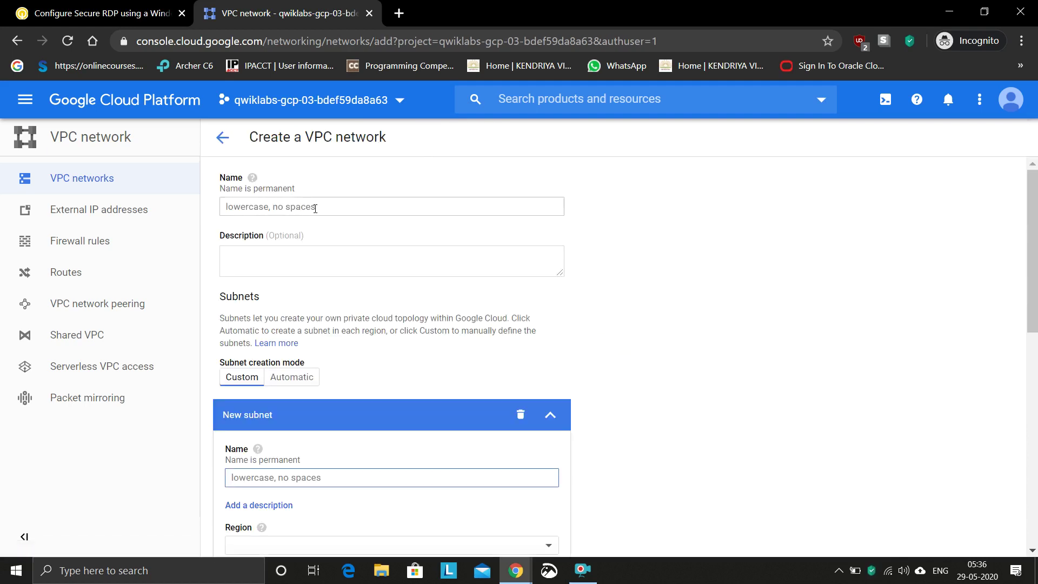
click(316, 209)
click(127, 14)
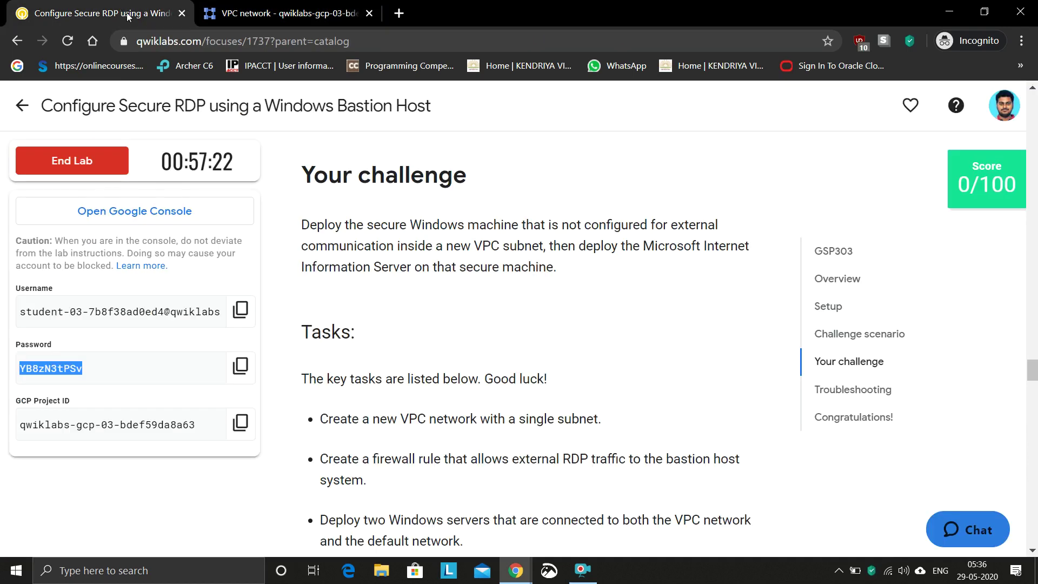
scroll(409, 368, down, 7)
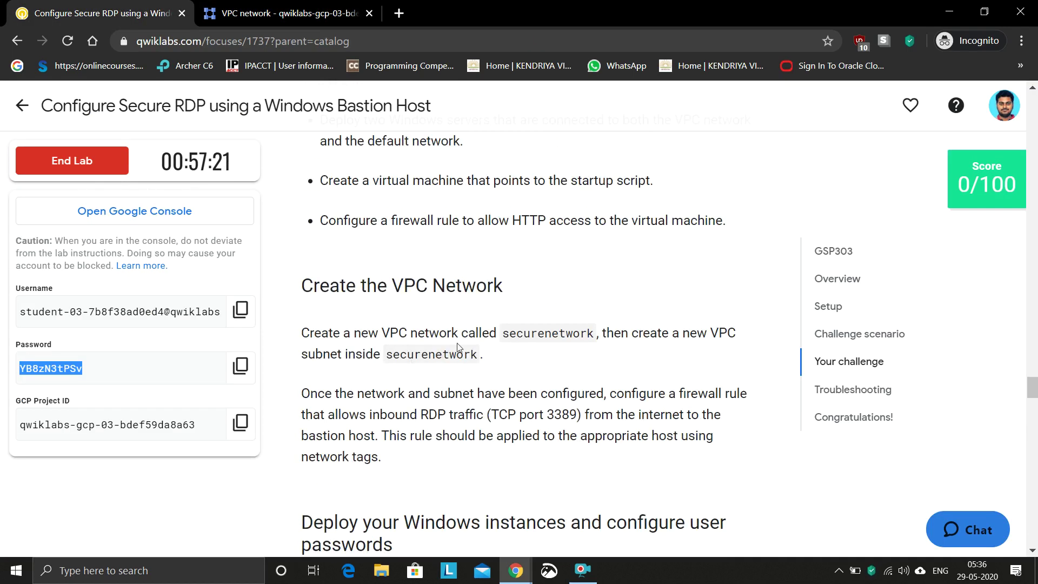
click(503, 333)
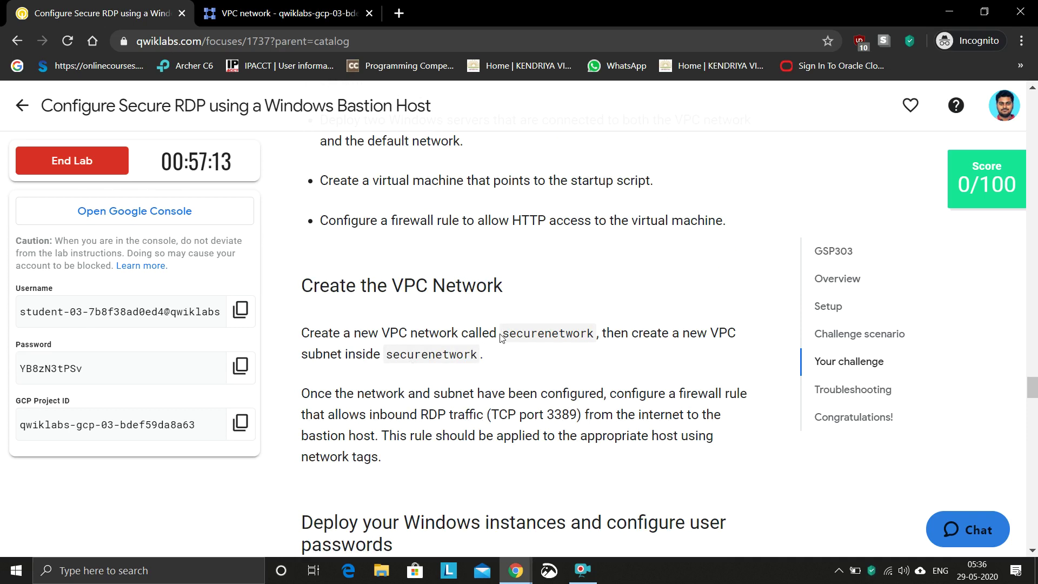
drag(504, 334, 595, 332)
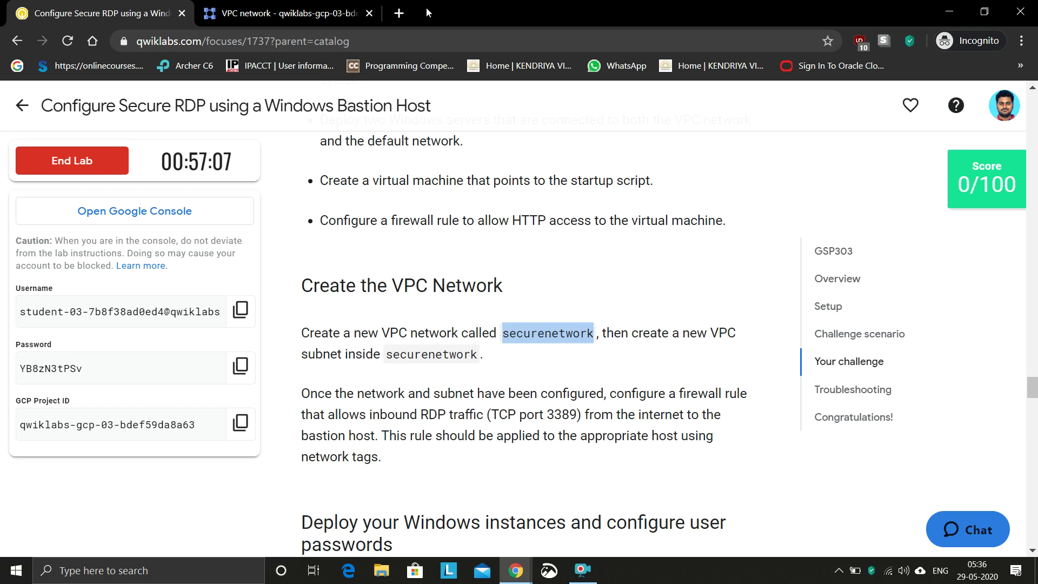
click(333, 5)
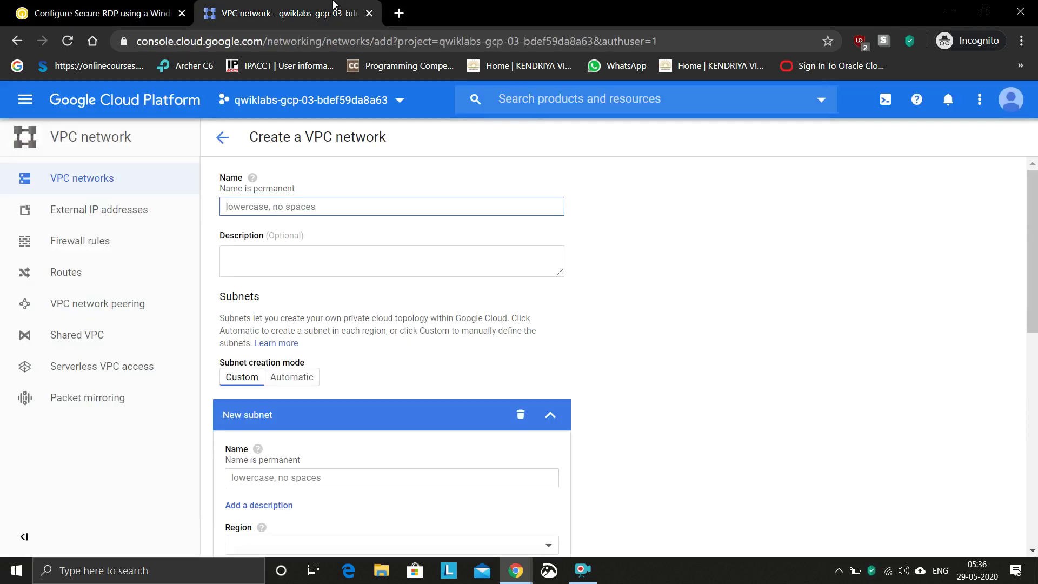
key(ctrl+v)
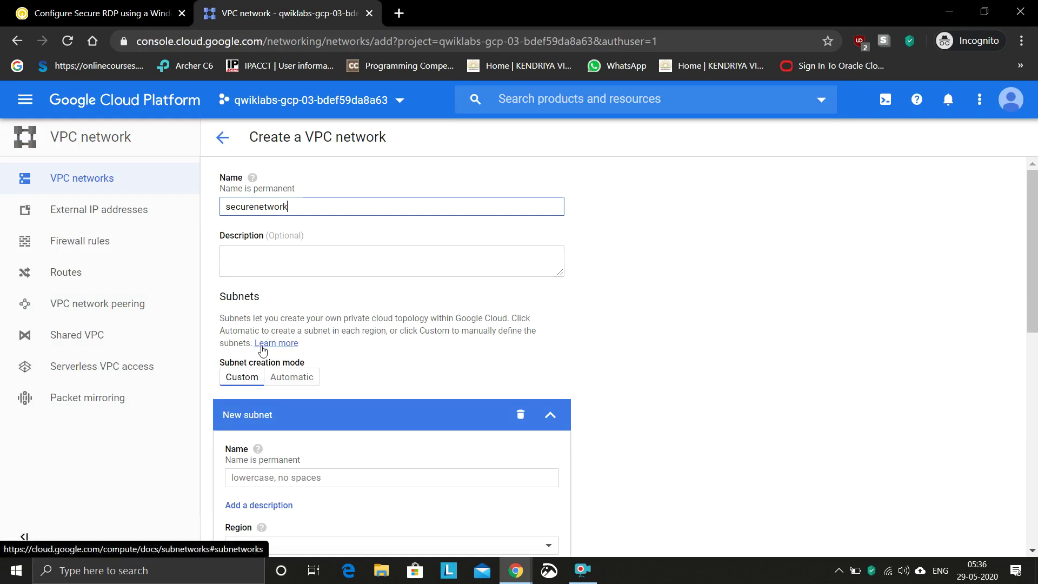
Name the network's new custom subnet secure-subnet.
click(266, 476)
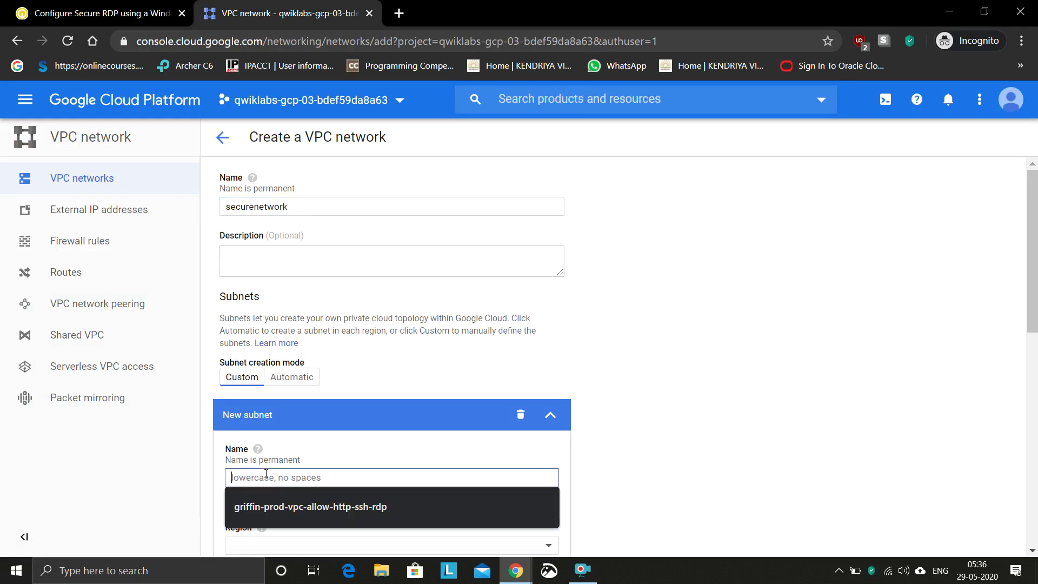
text(secu)
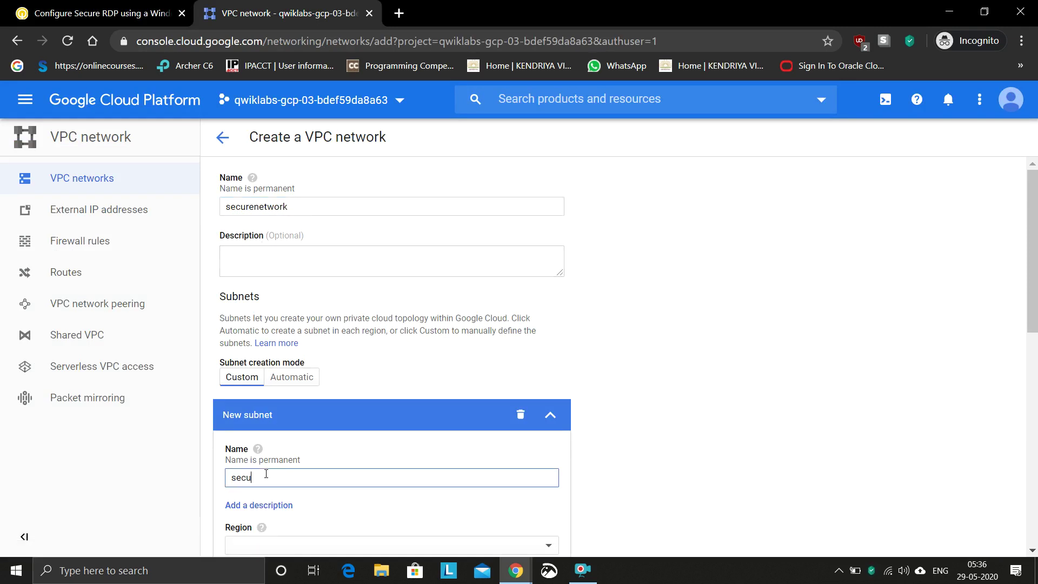
text(re_)
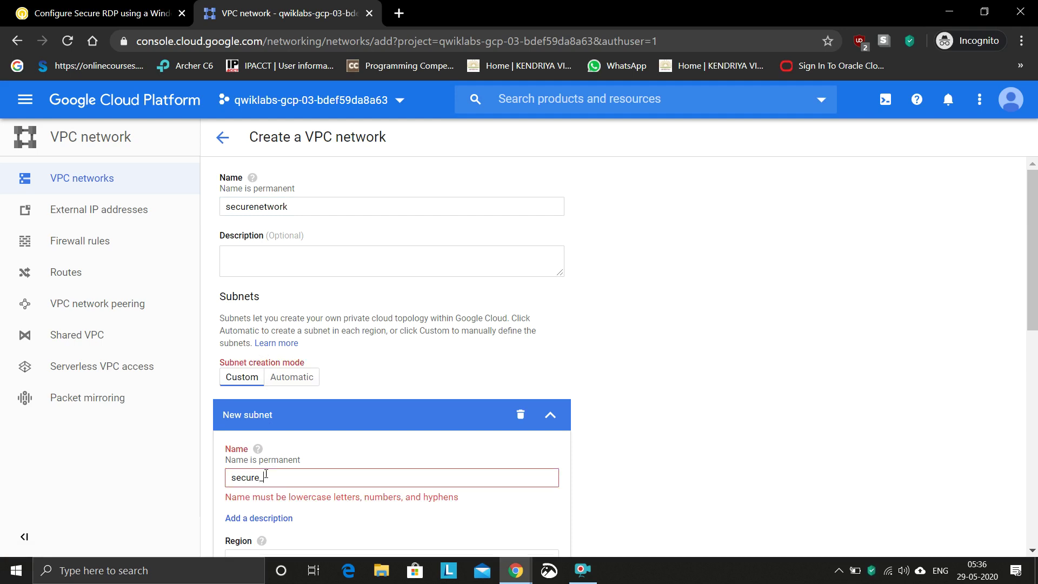
key(BackSpace)
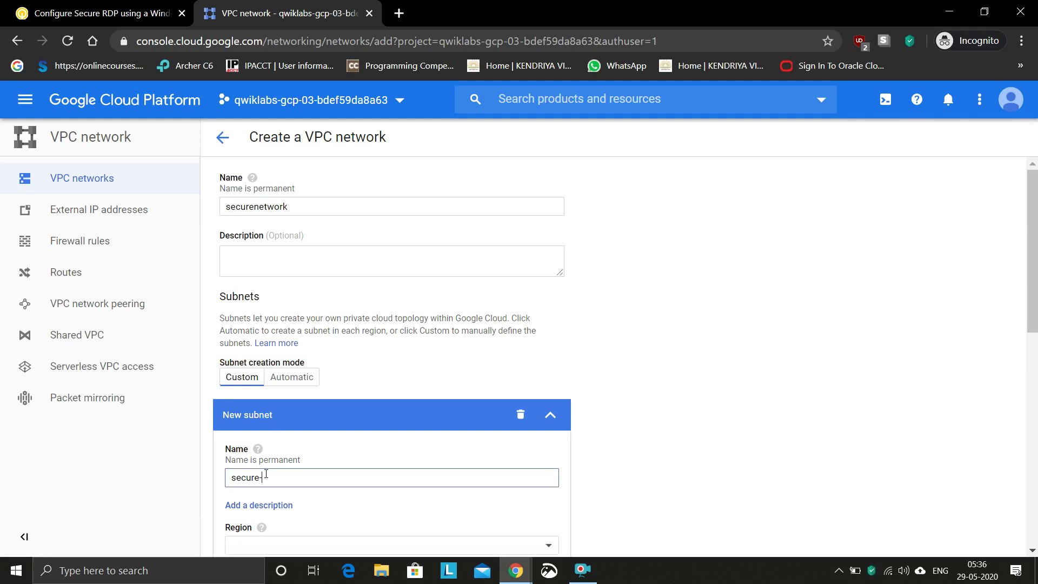
text(-subnet)
Set the region of the new subnet secure-subnet to us-central1.
scroll(265, 474, down, 3)
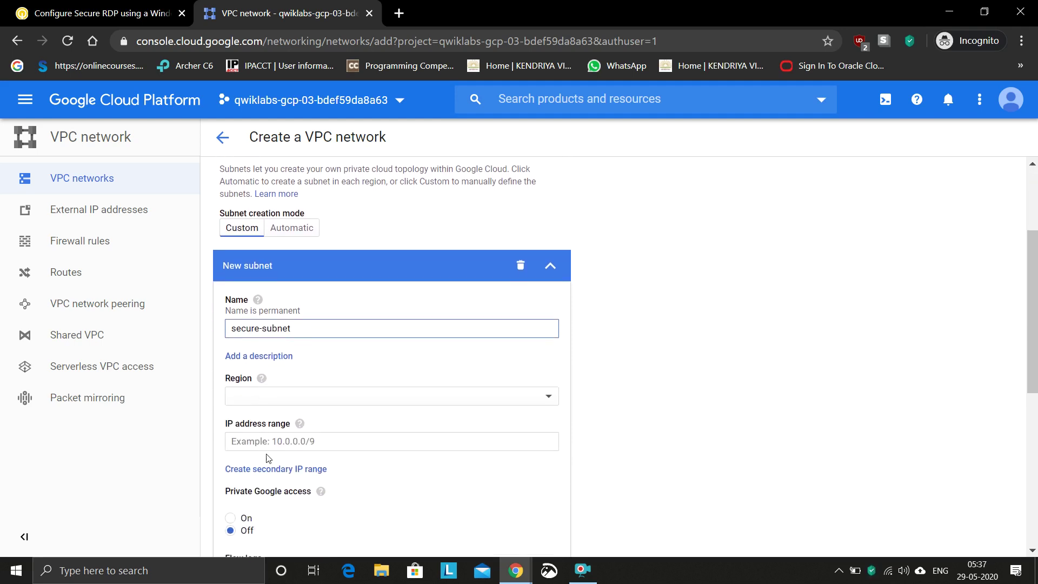
click(278, 403)
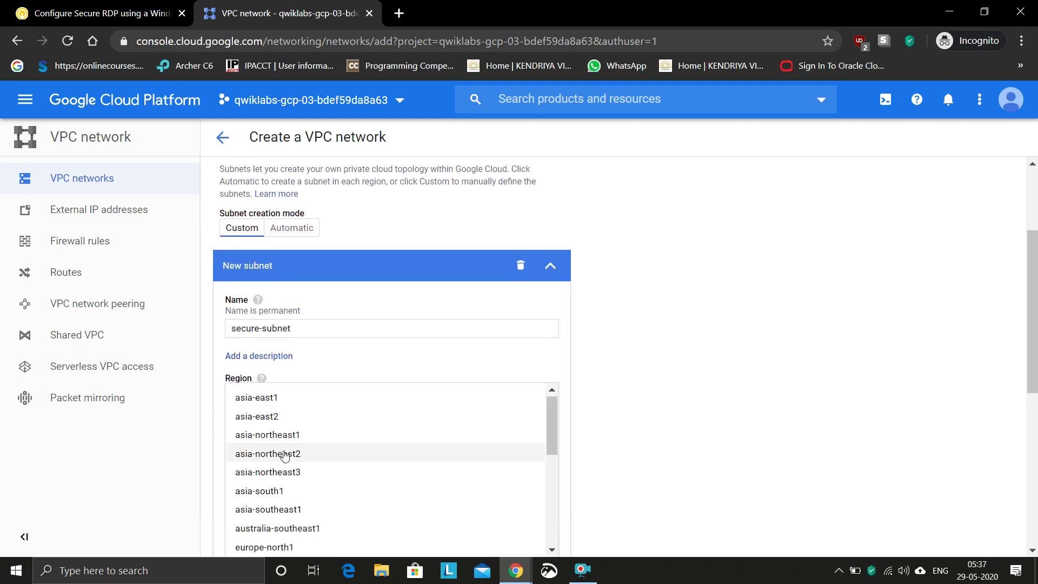
scroll(281, 470, down, 4)
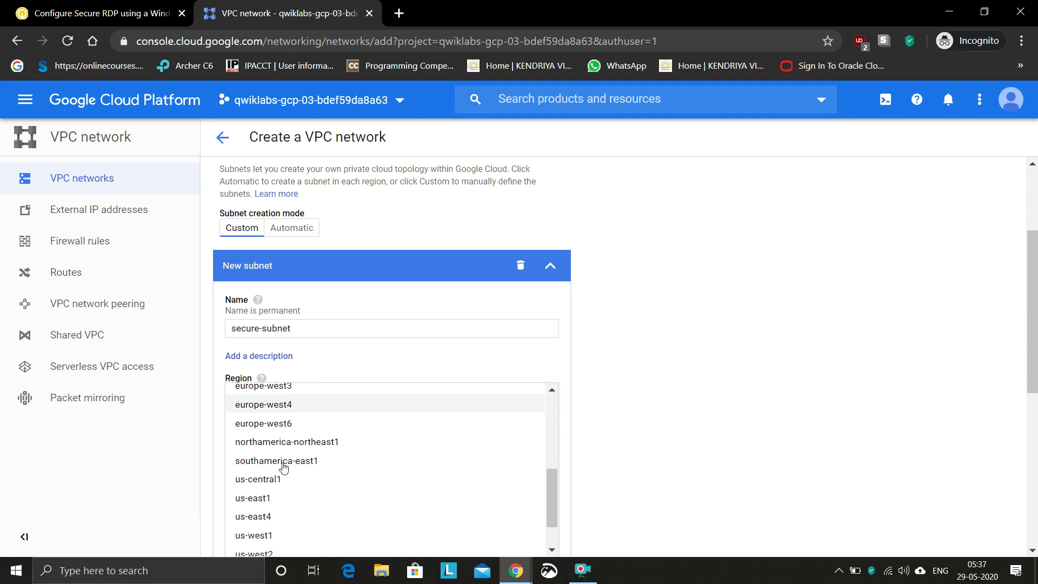
click(275, 480)
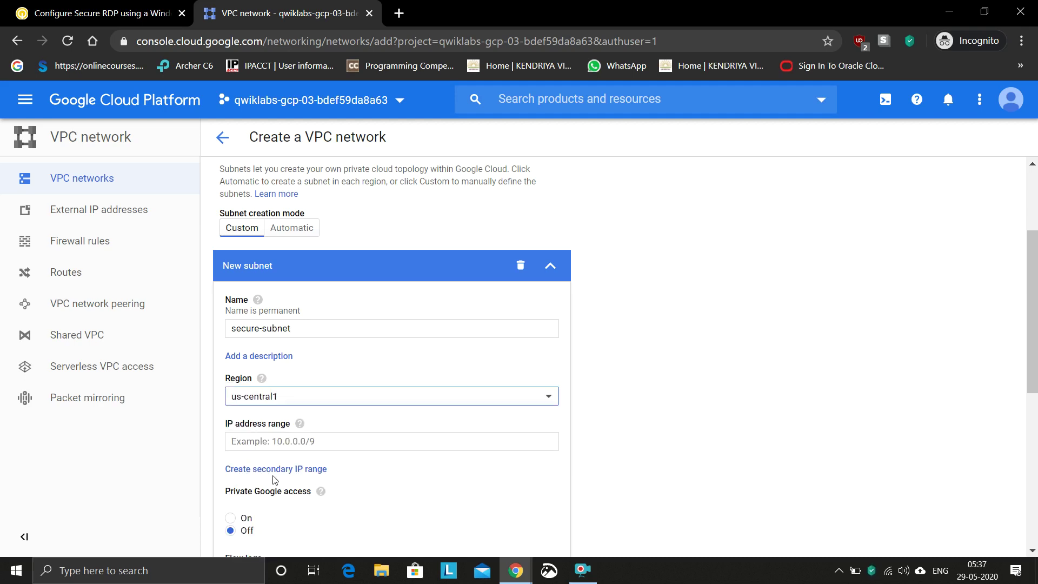
Set the subnet's IP address range to 192.168.16.0/20, copying the griffin-dev-wp address block from the Challenge Lab page.
click(294, 441)
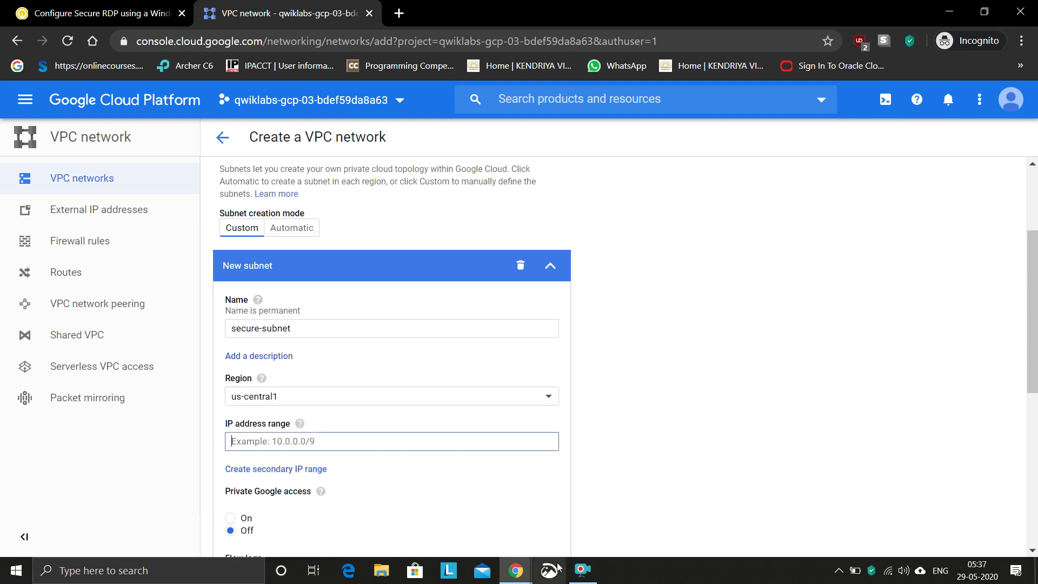
mouse_move(516, 570)
click(466, 534)
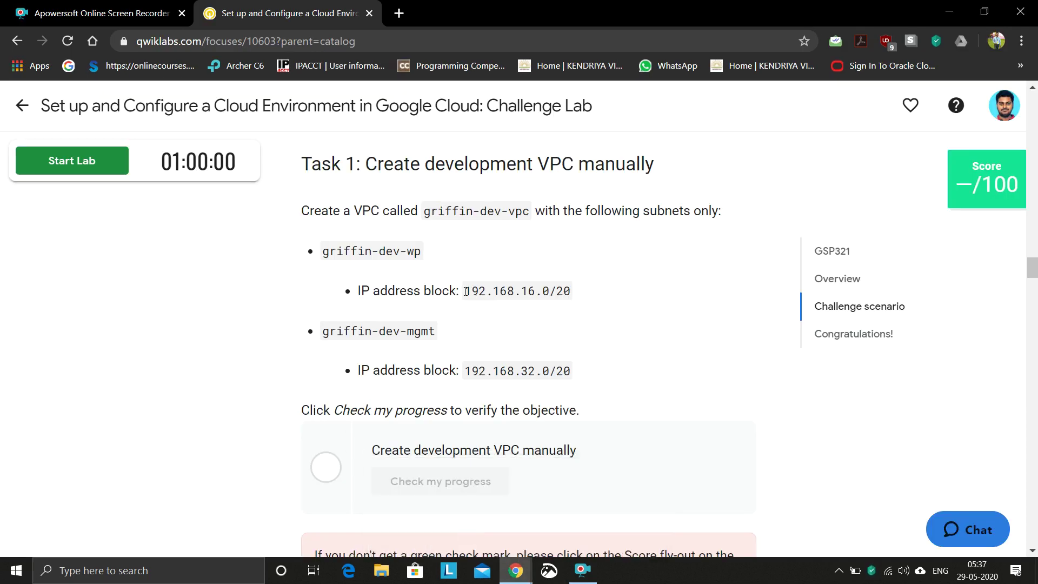
drag(466, 291, 577, 283)
key(ctrl+c)
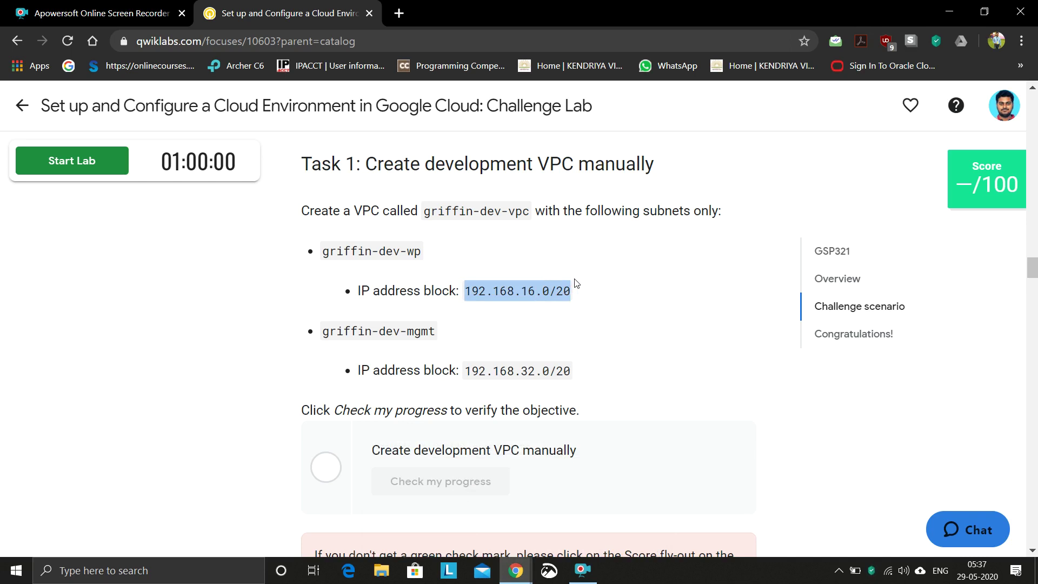
click(951, 10)
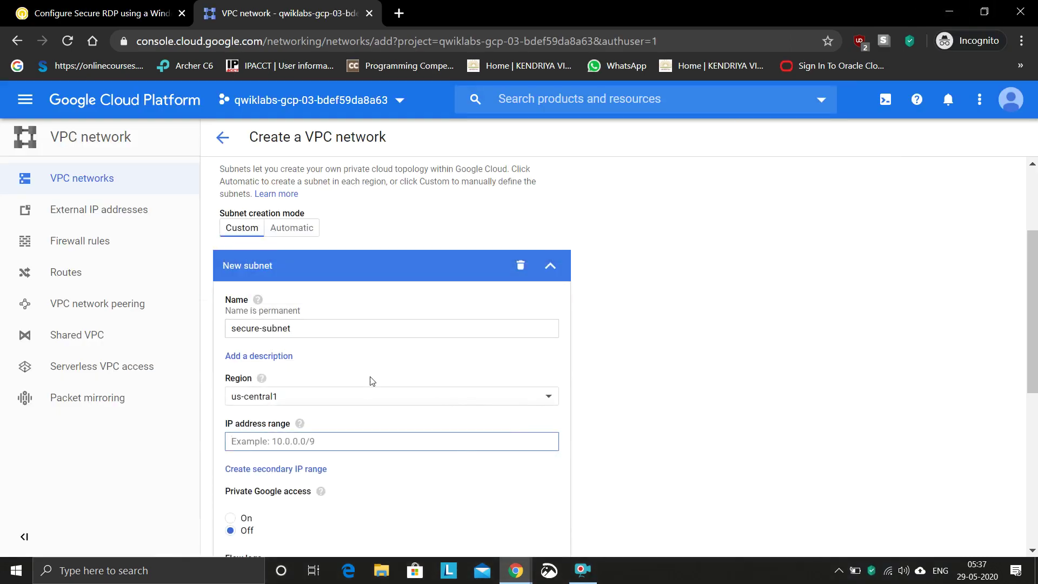
key(ctrl+v)
Finish the subnet definition, create the VPC network, and look for securenetwork in the network list.
scroll(382, 484, down, 3)
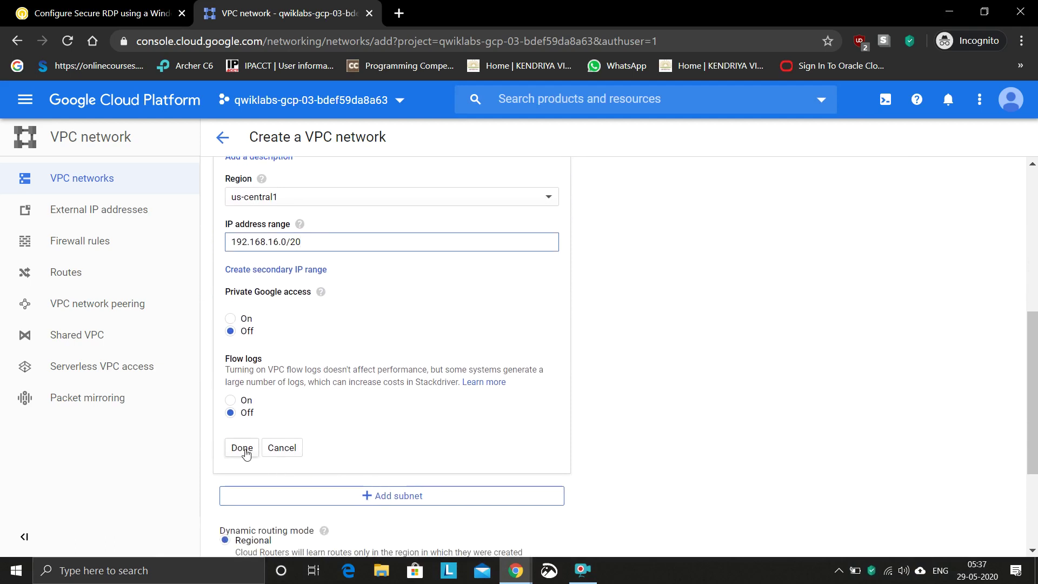
click(245, 450)
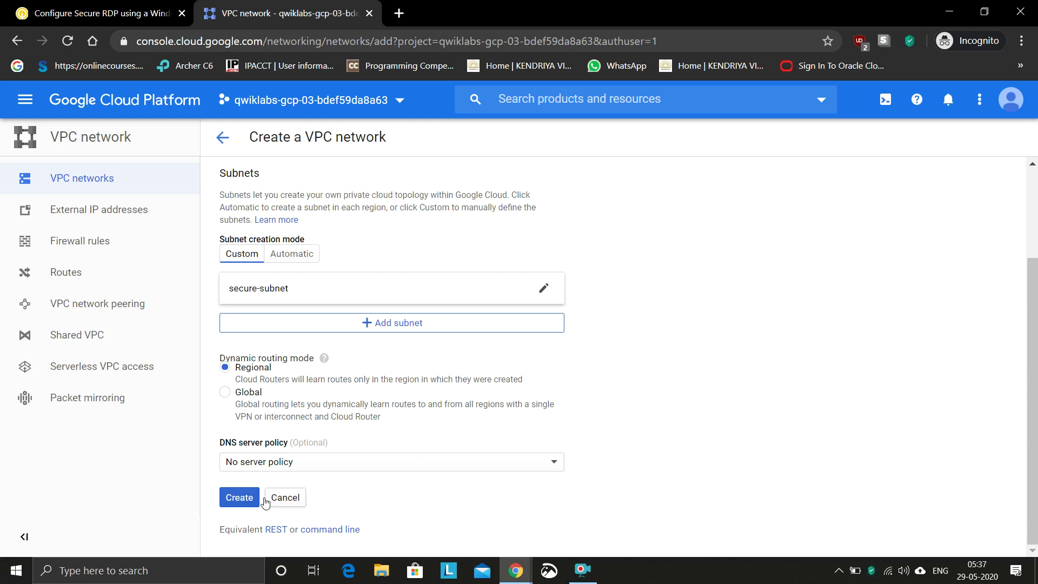
click(231, 503)
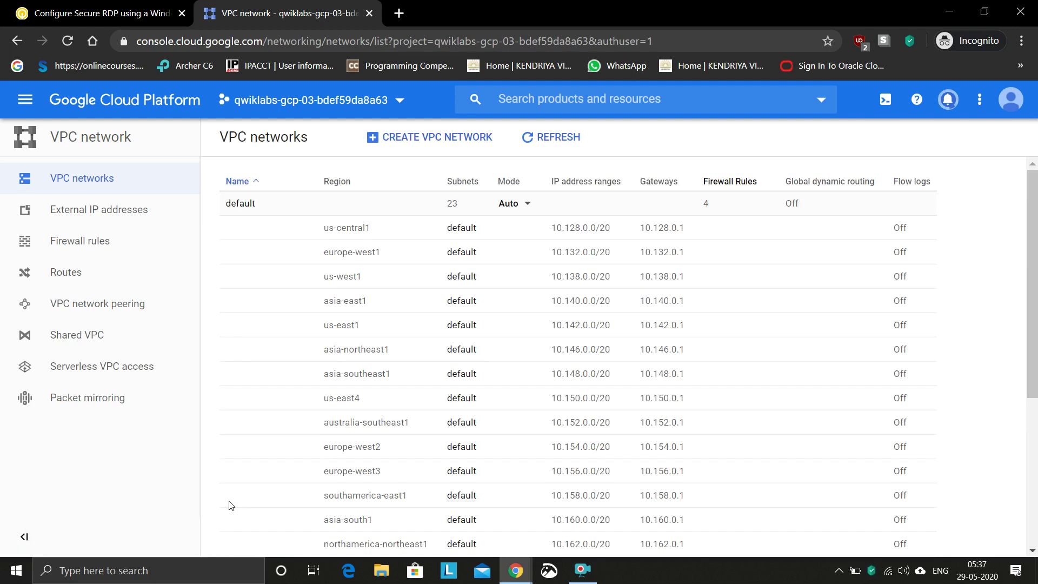
scroll(231, 505, down, 5)
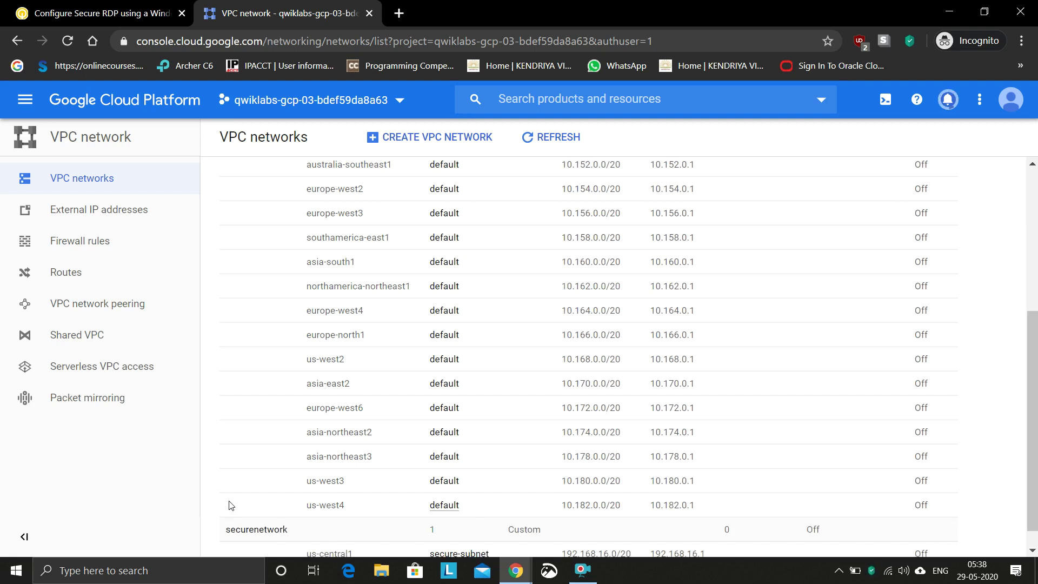
scroll(232, 505, down, 1)
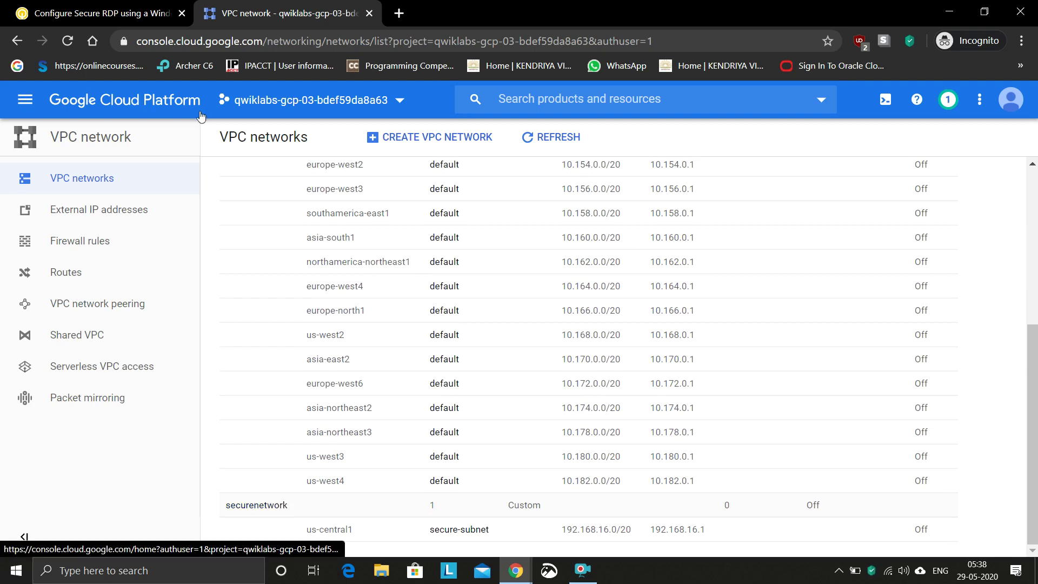
Switch to the Qwiklabs lab page and run the score check for the new non-default subnet within the VPC.
click(103, 13)
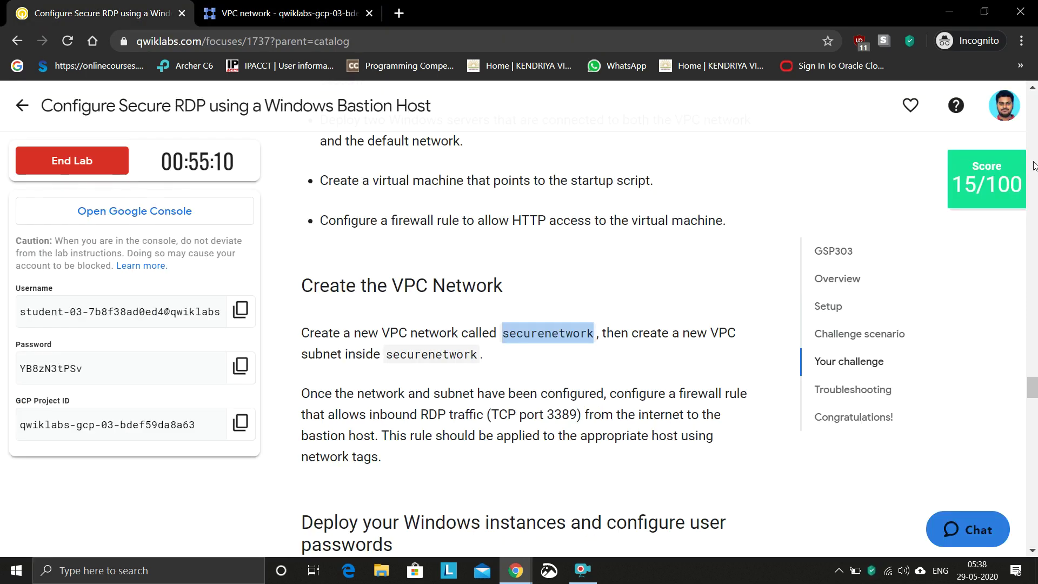
click(983, 185)
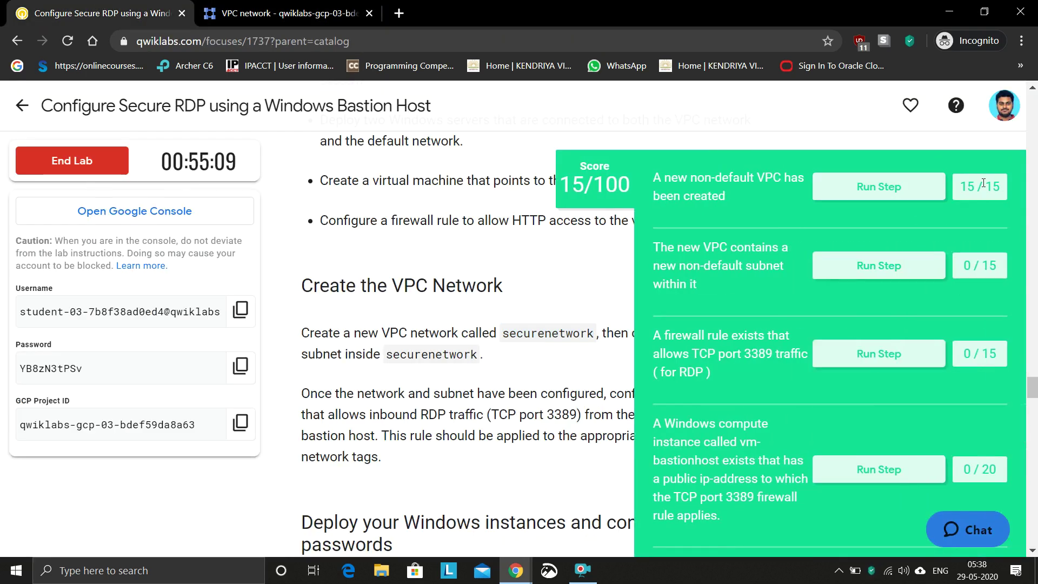
key(ctrl+minus)
key(ctrl+minus)
key(ctrl+minus)
key(ctrl+minus)
key(ctrl+minus)
key(ctrl+minus)
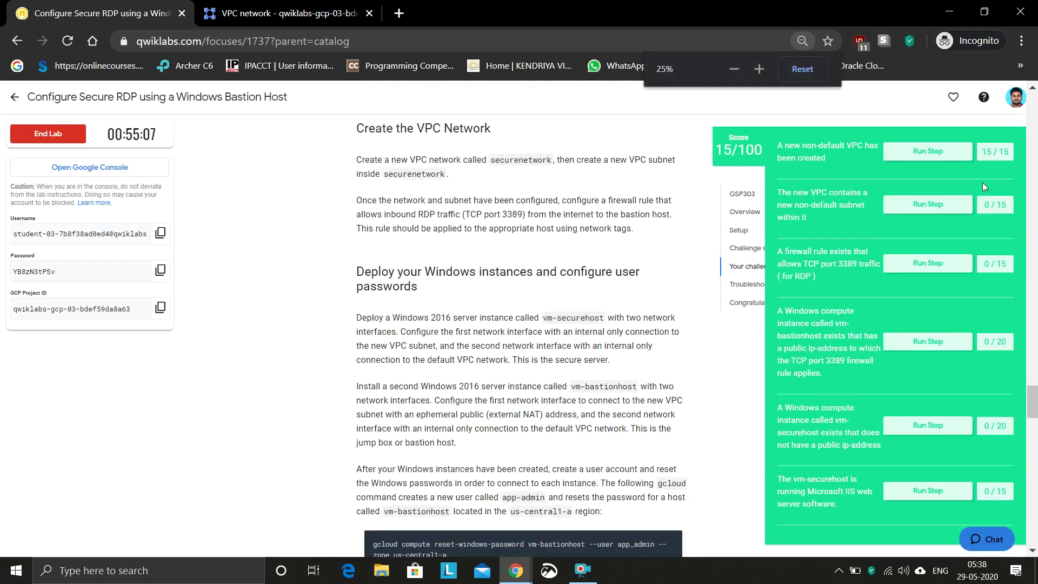
key(ctrl+plus)
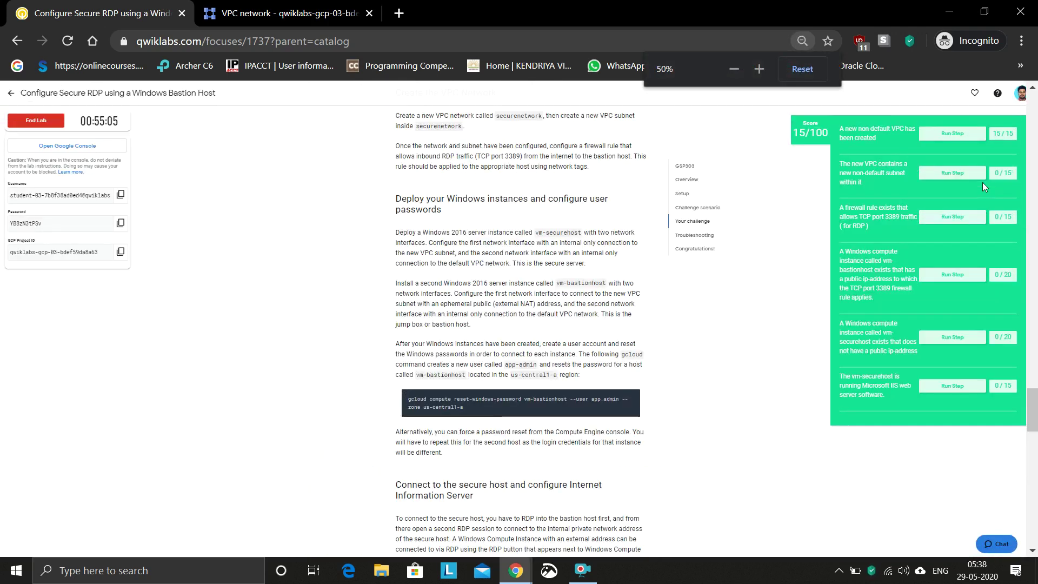
key(ctrl+plus)
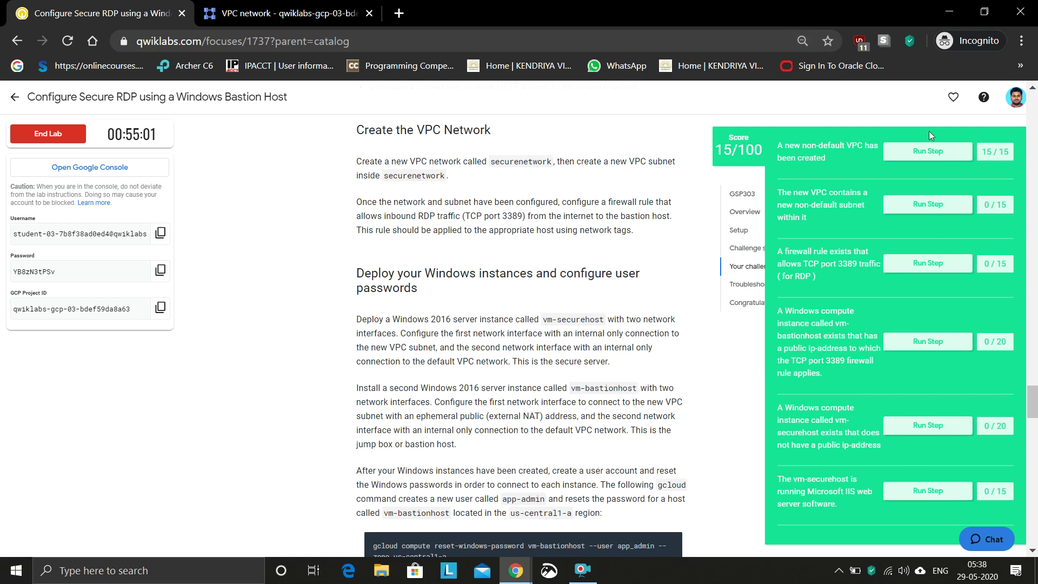
click(932, 208)
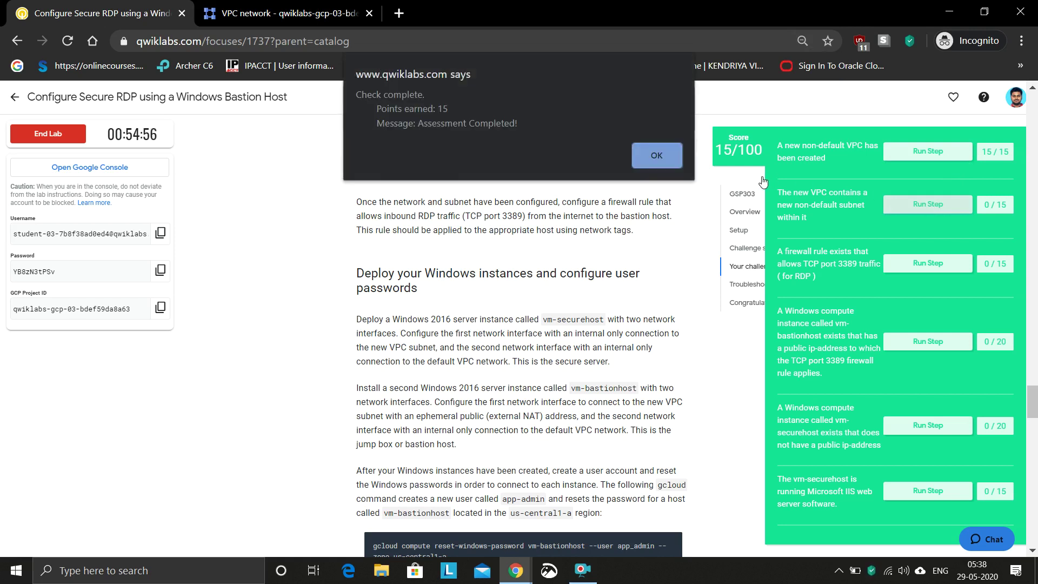
click(657, 151)
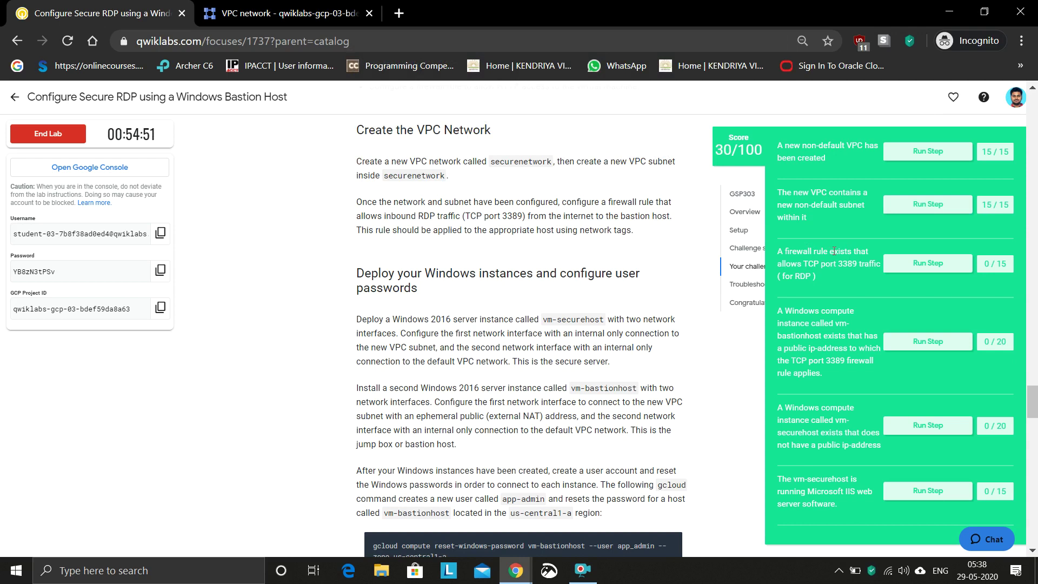
Return to the Google Cloud console and open the firewall rules of securenetwork, dismissing the menu tip.
click(301, 8)
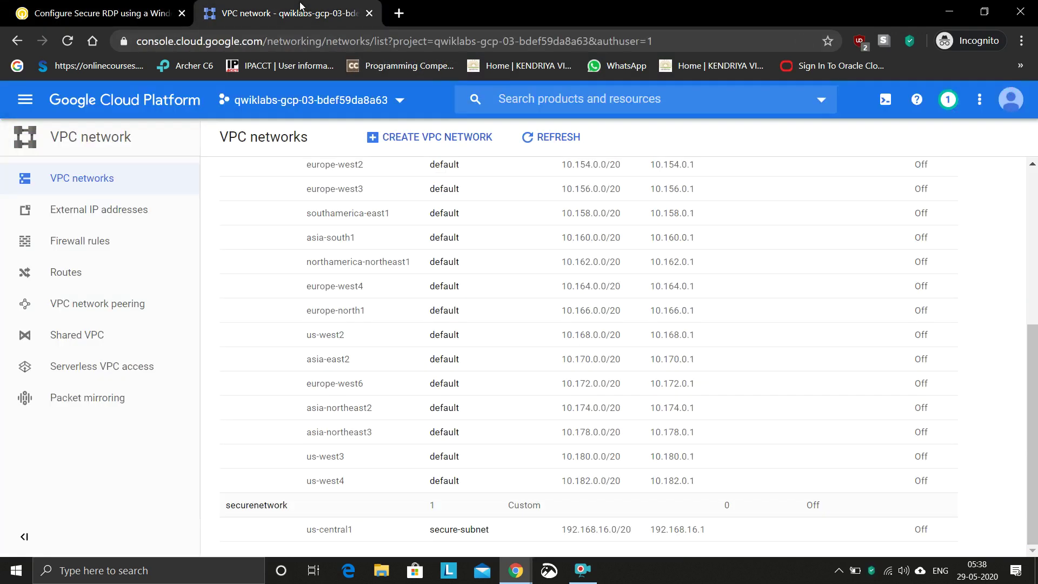
click(253, 506)
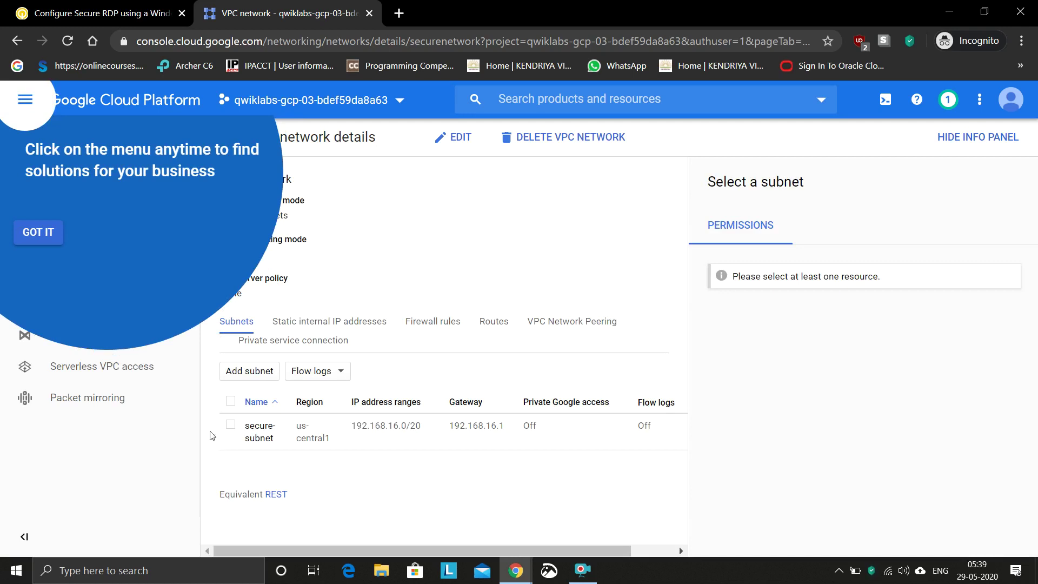
click(38, 232)
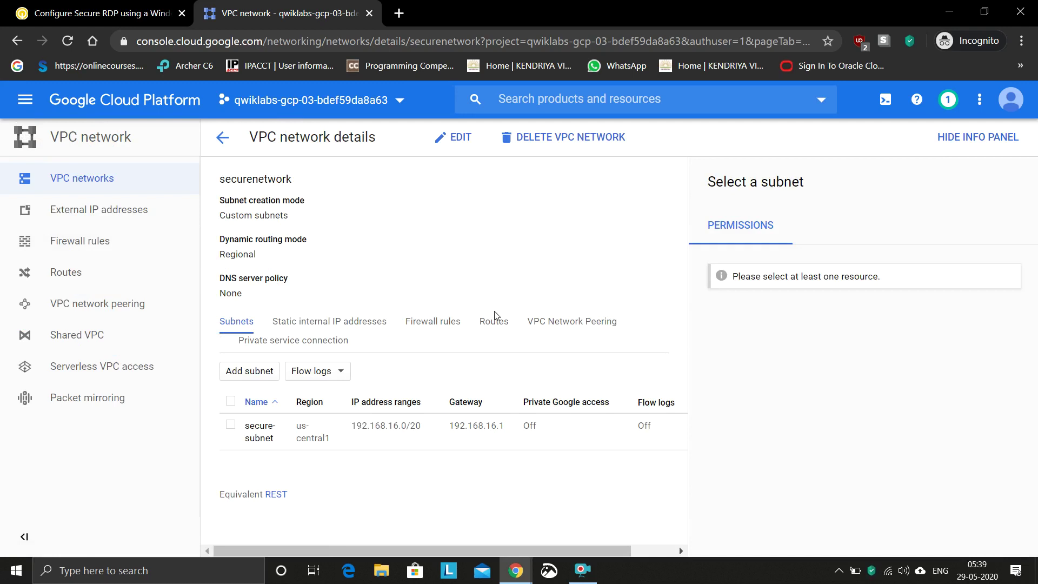
click(440, 323)
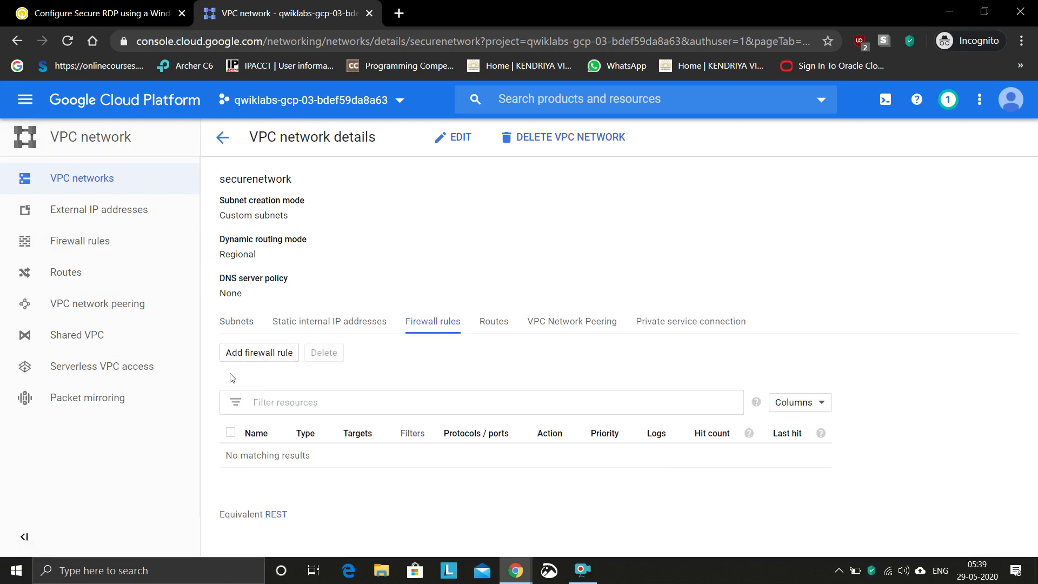
Start a new firewall rule for securenetwork and name it secure-allow-rdp.
click(244, 353)
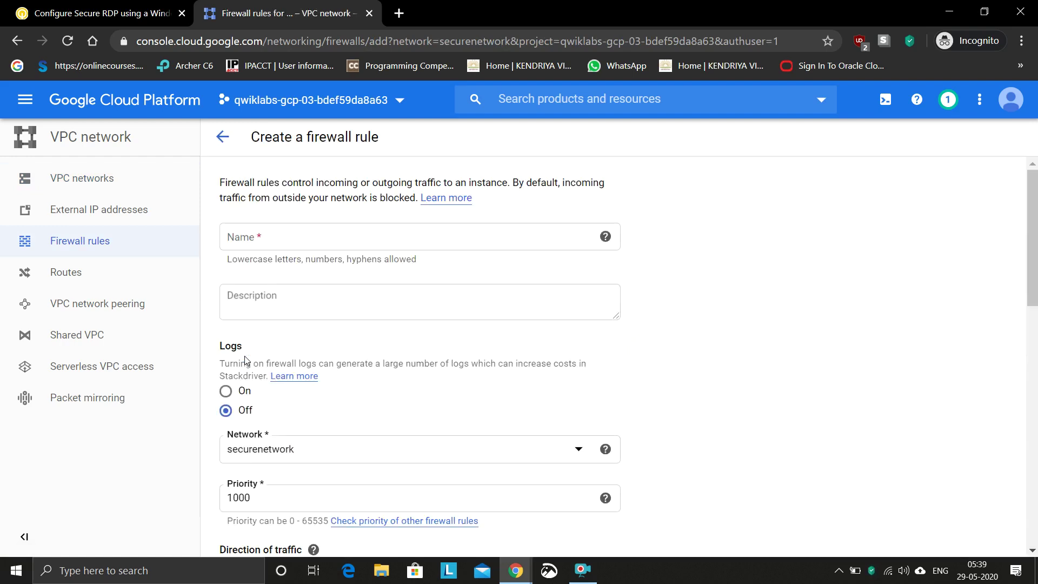
click(282, 242)
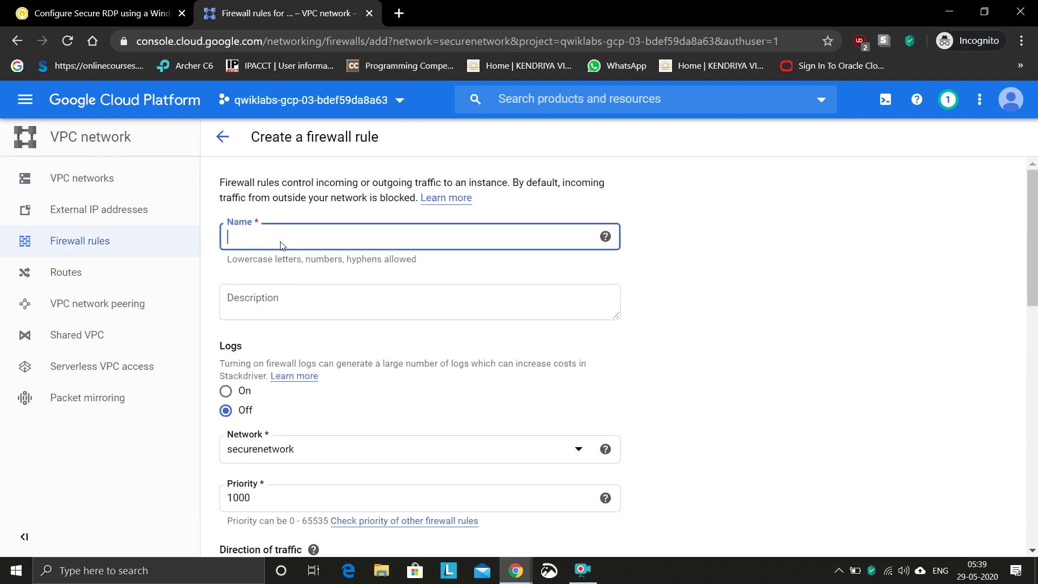
text(secure-allow-rdp)
Give the firewall rule the target tag rdp and the source IP range 0.0.0.0/0.
scroll(390, 441, down, 2)
scroll(389, 442, up, 1)
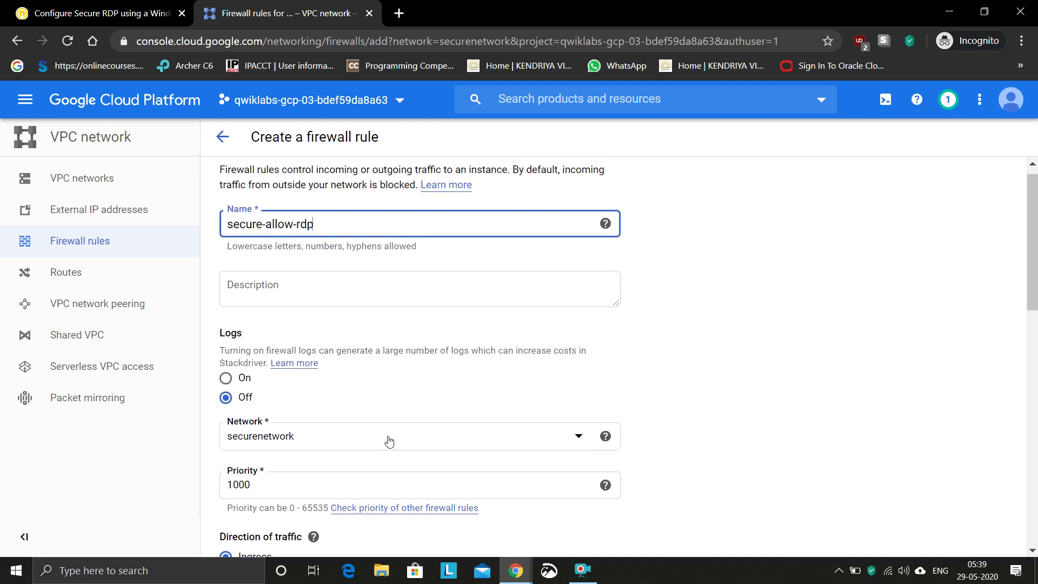
scroll(389, 440, down, 2)
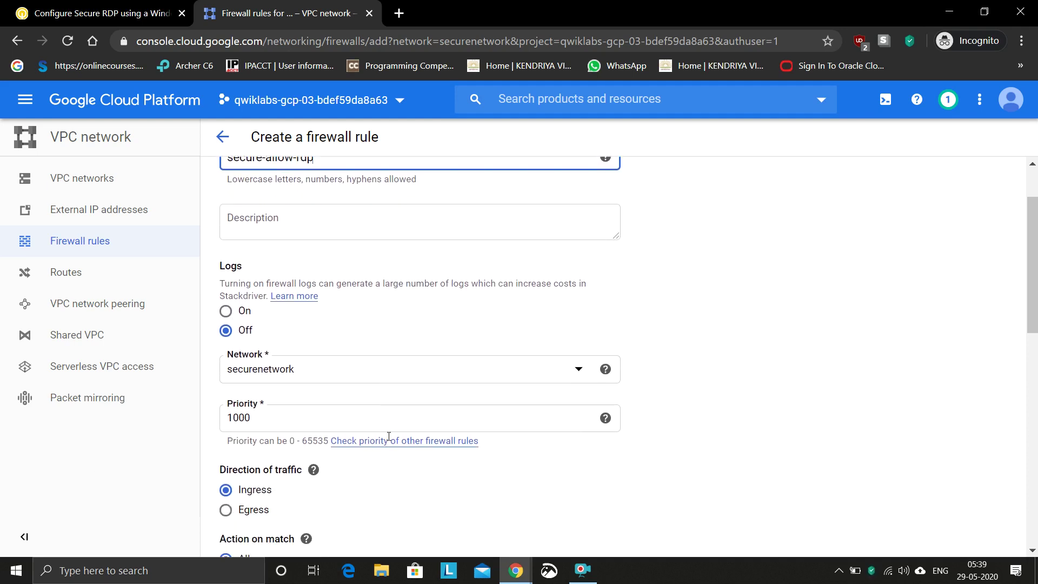
scroll(389, 437, down, 4)
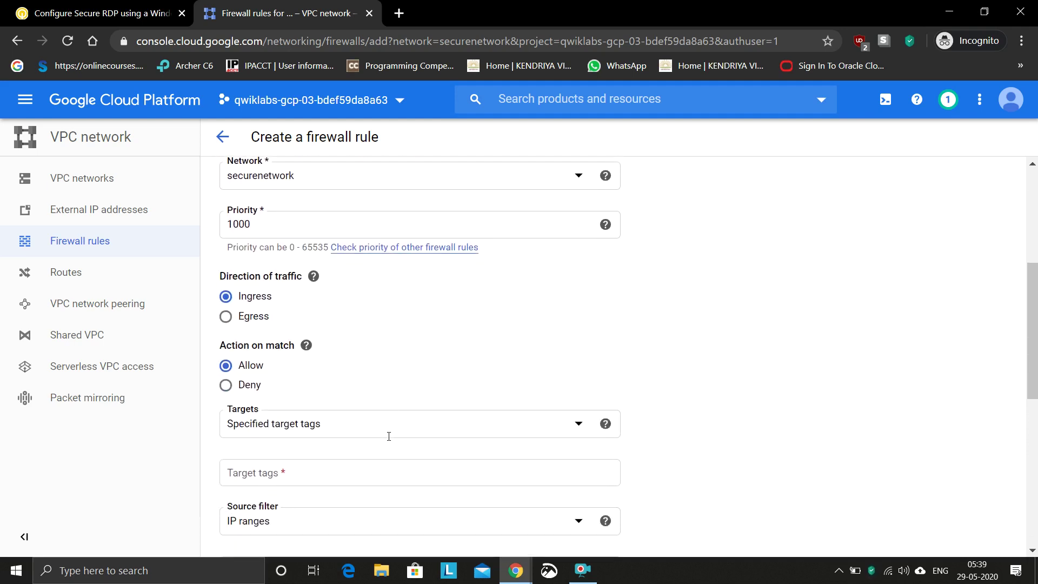
click(343, 447)
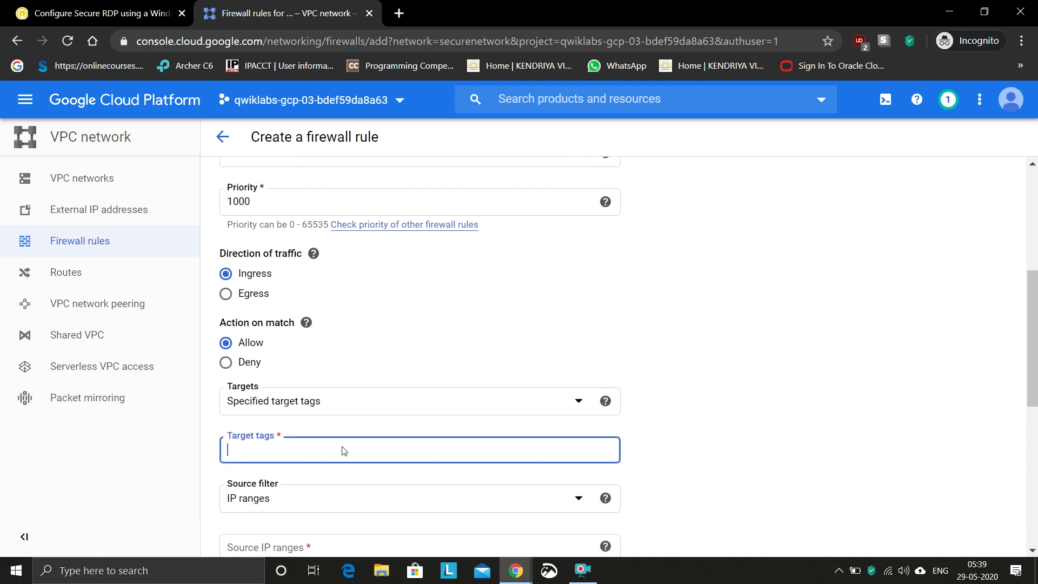
text(rdp)
scroll(785, 484, down, 2)
click(792, 484)
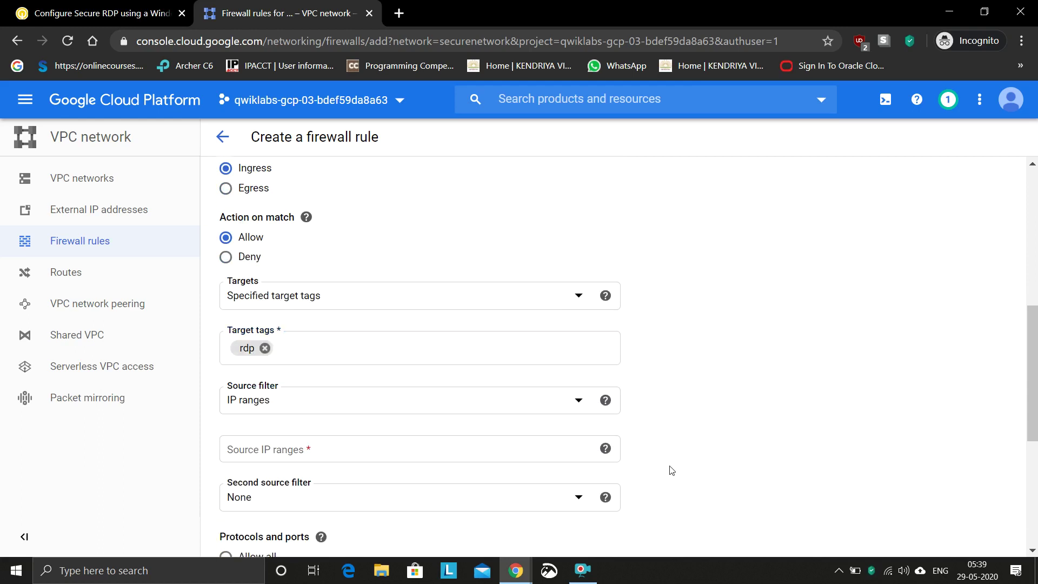
click(426, 447)
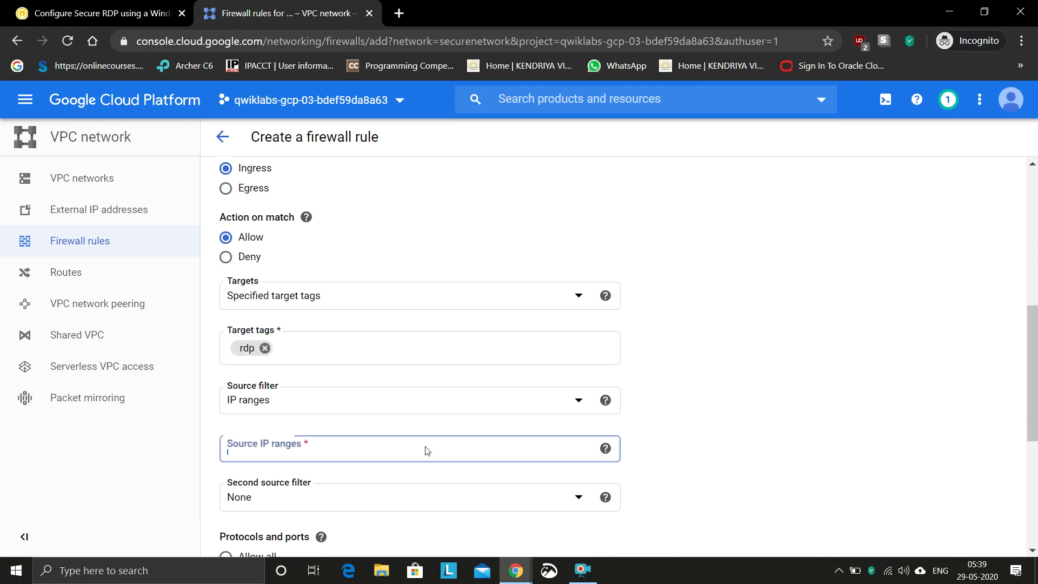
text(0.0.0.0/0)
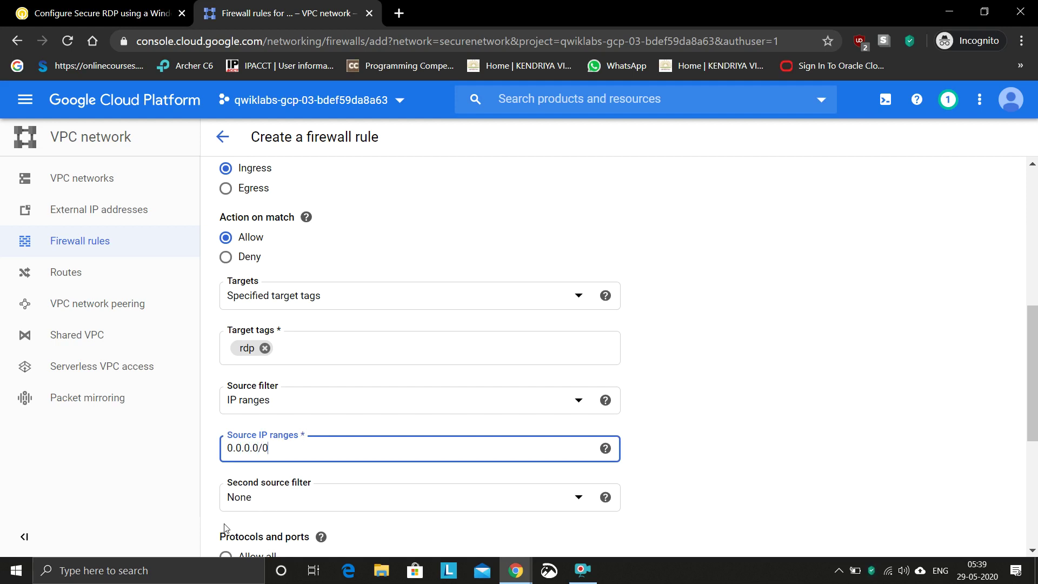
Allow TCP port 3389 in the firewall rule and create the rule.
scroll(223, 528, down, 2)
scroll(223, 529, down, 1)
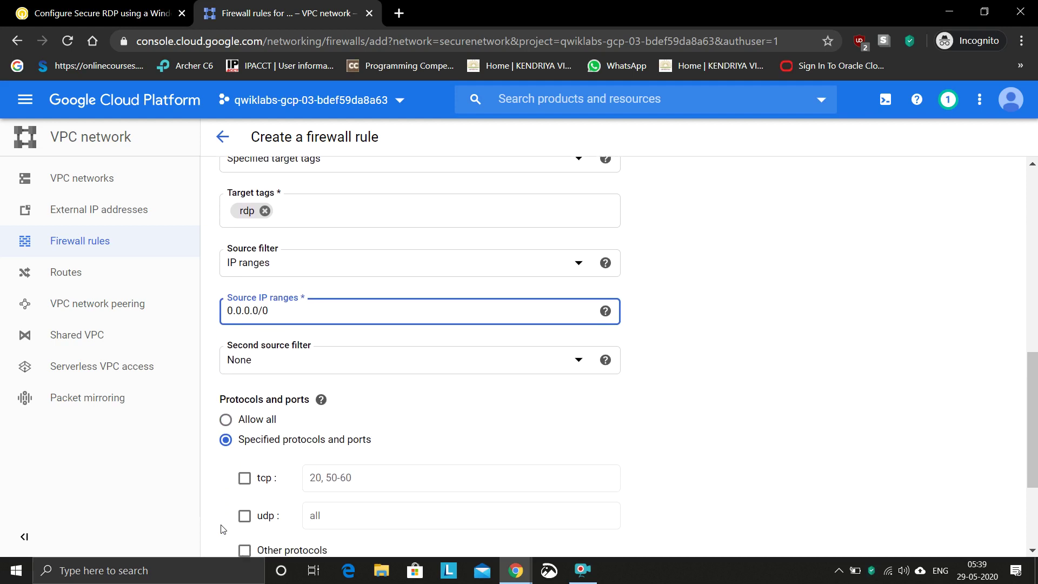
click(244, 484)
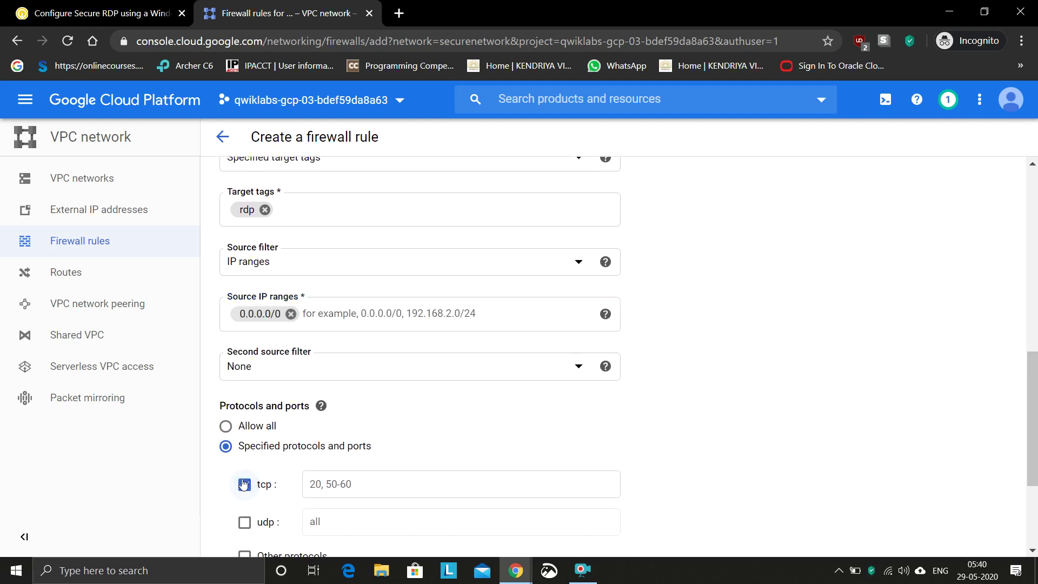
click(355, 485)
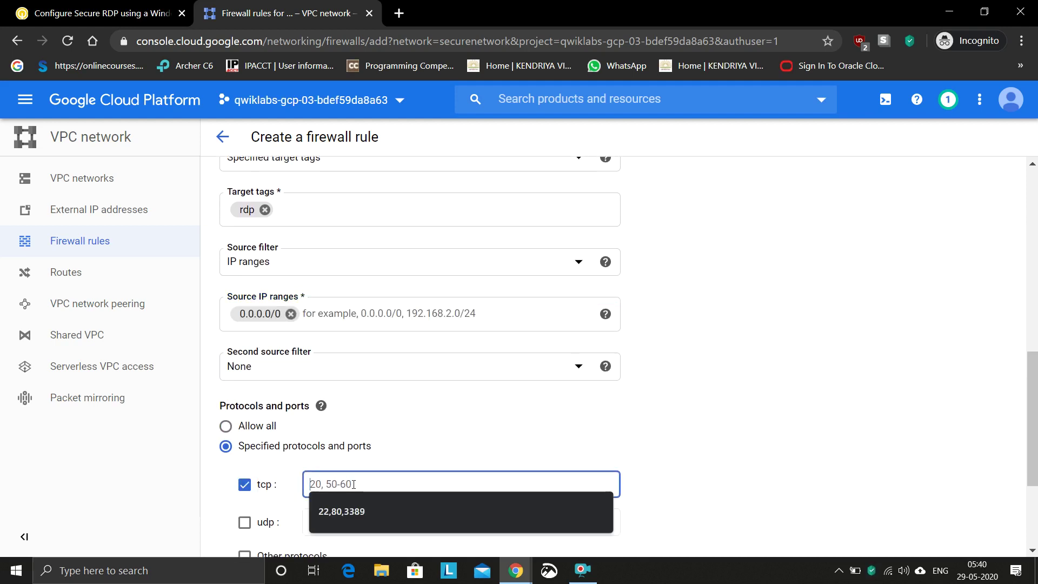
text(3389)
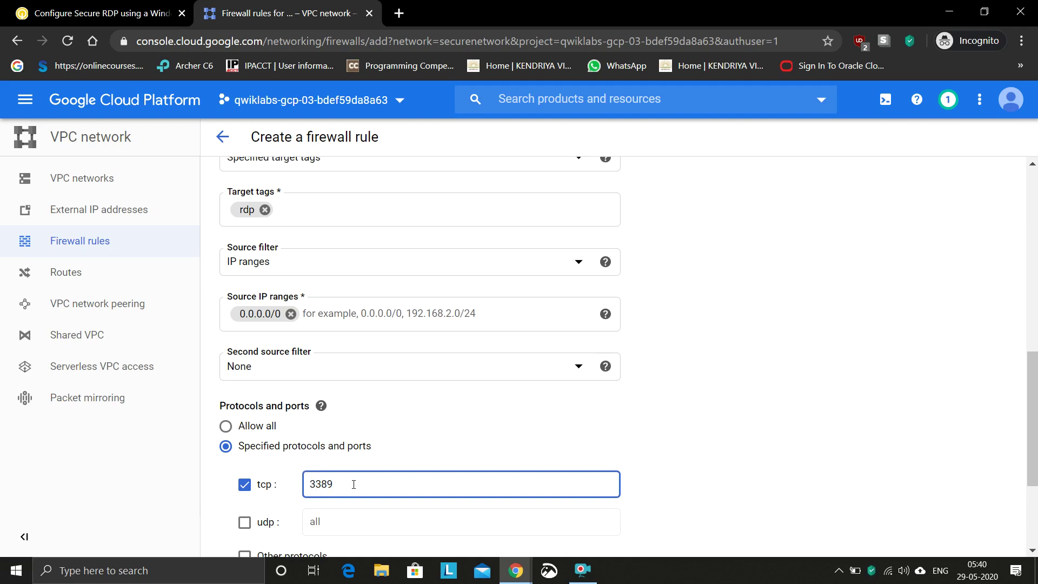
scroll(751, 489, down, 3)
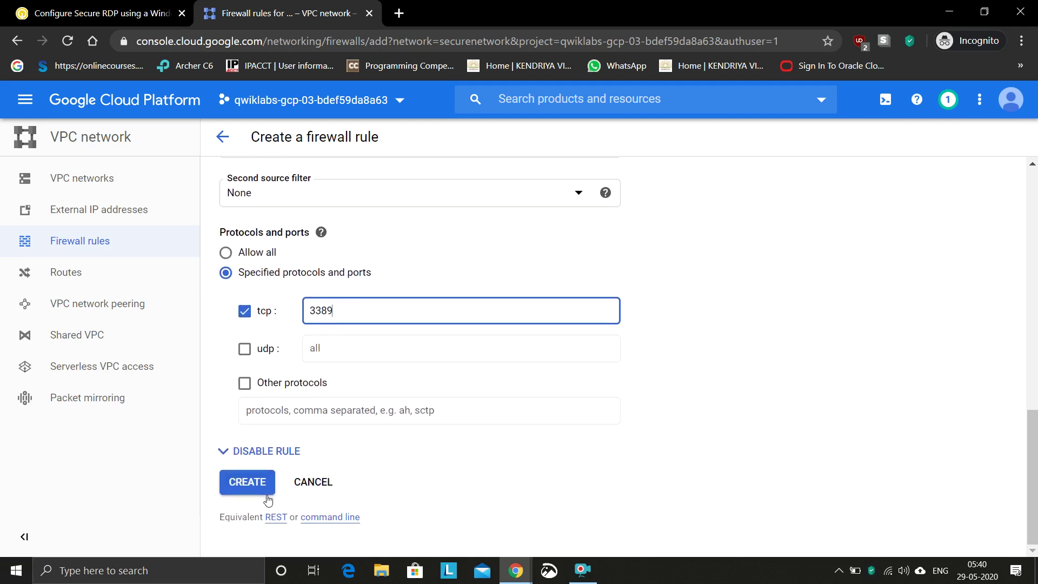
click(252, 486)
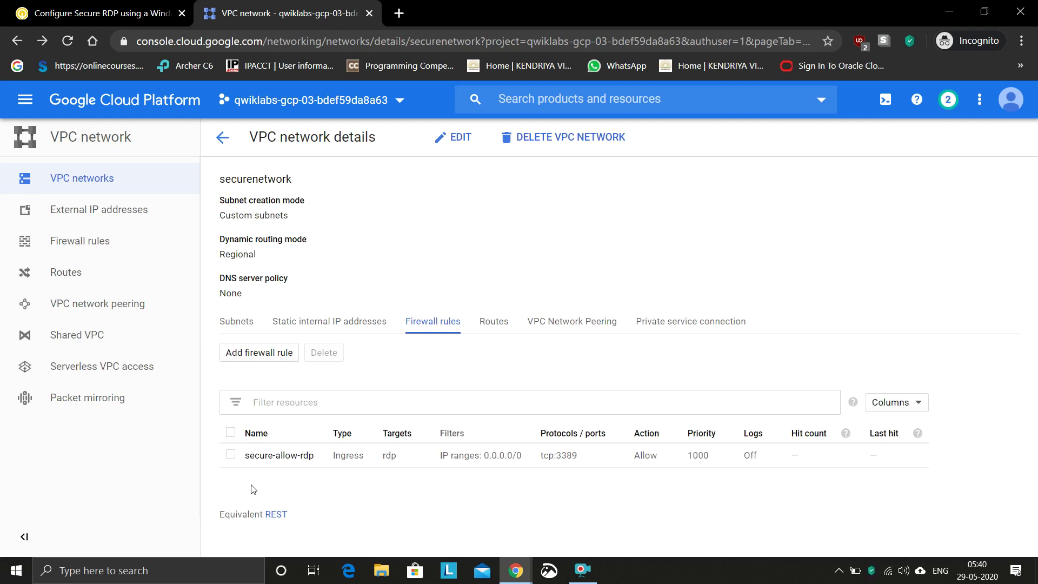
Switch to the Qwiklabs page, run the progress check for the TCP port 3389 firewall rule, and dismiss its message.
click(108, 13)
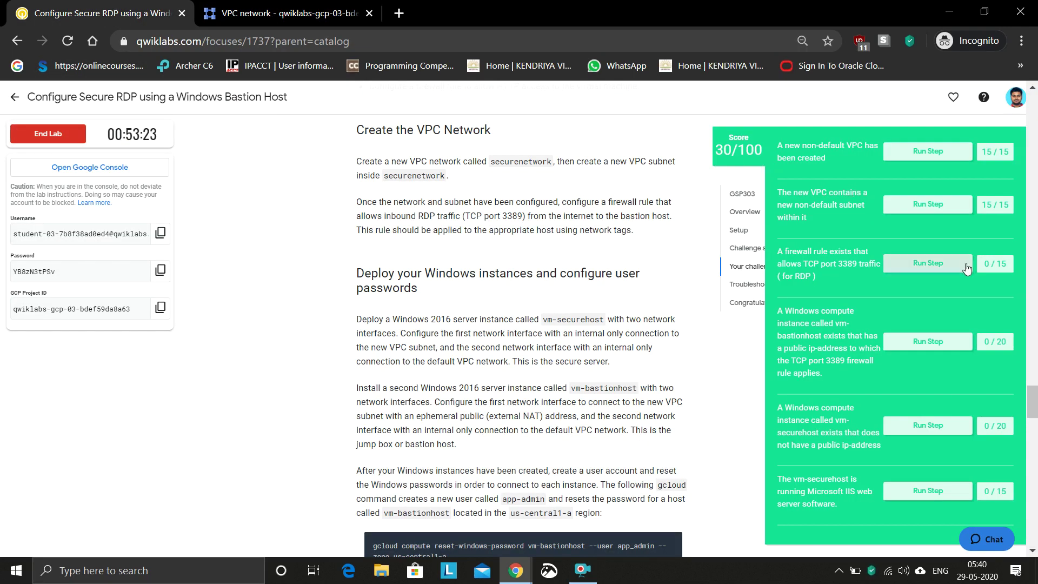
click(928, 264)
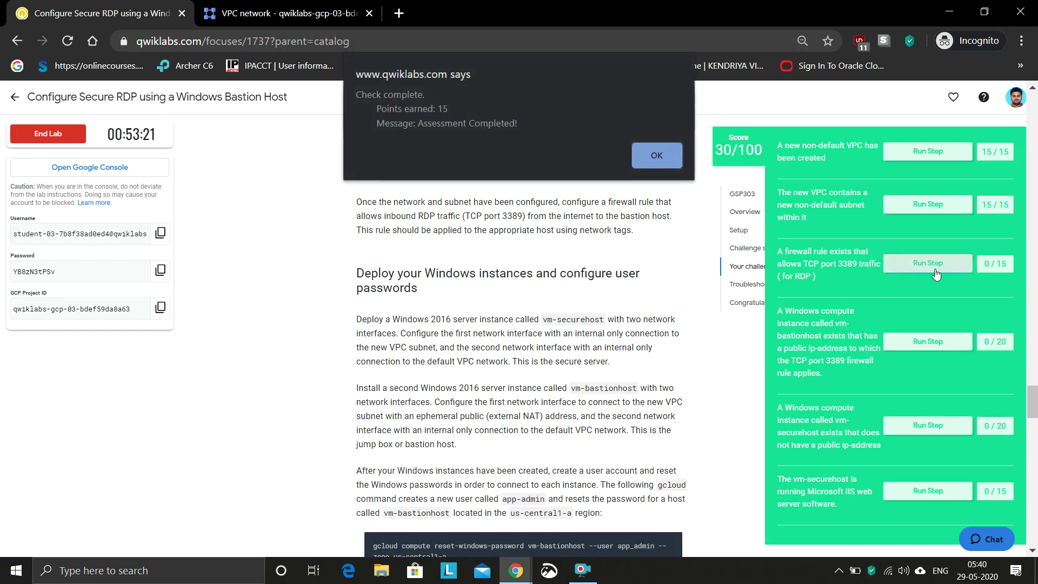
click(646, 154)
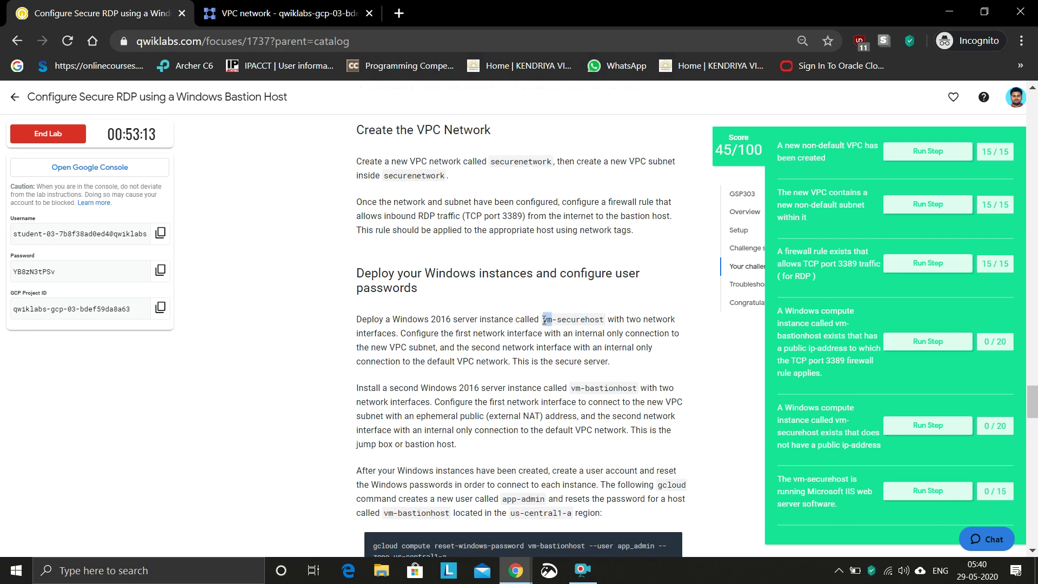
Copy the instance name vm-securehost from the lab instructions and open the Compute Engine VM instances in the Google Cloud console.
drag(542, 319, 416, 319)
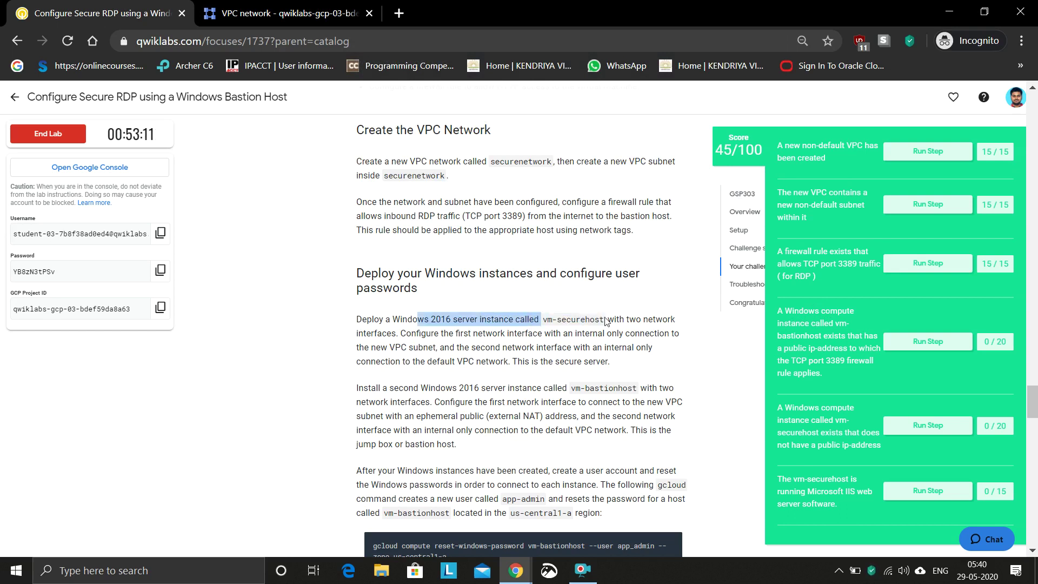
drag(542, 319, 607, 318)
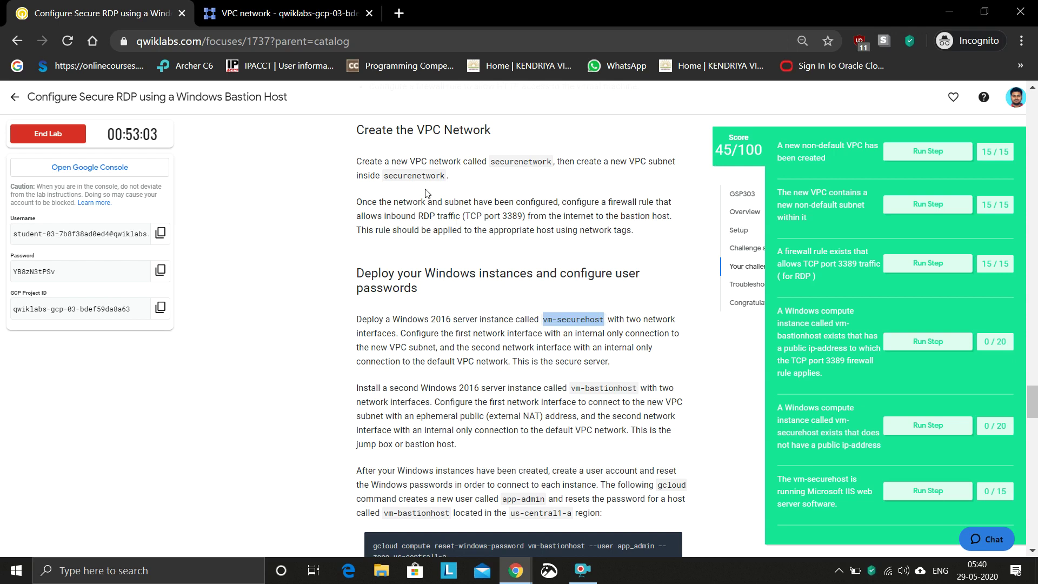
click(281, 6)
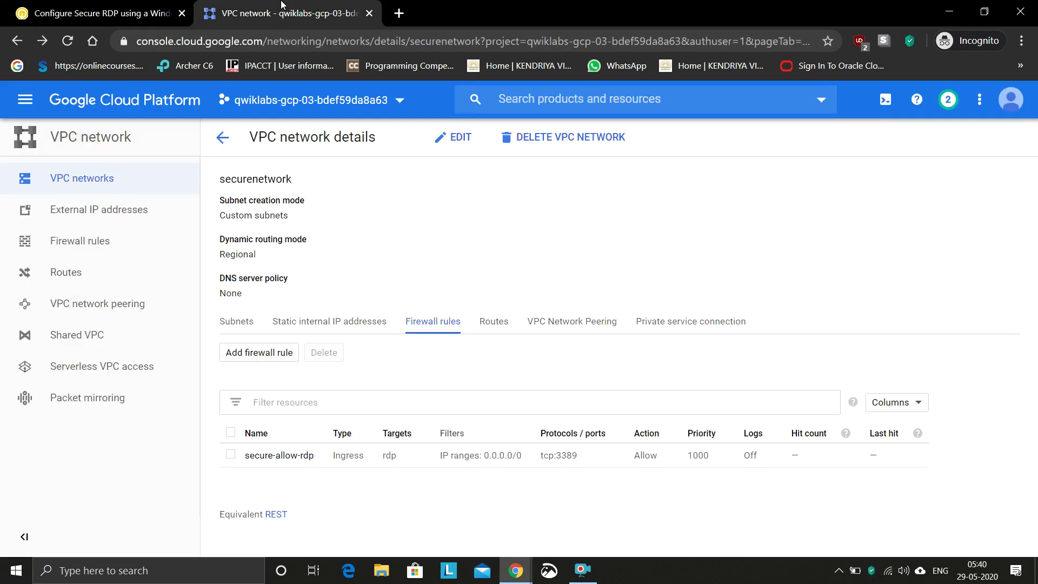
click(575, 97)
text(comp)
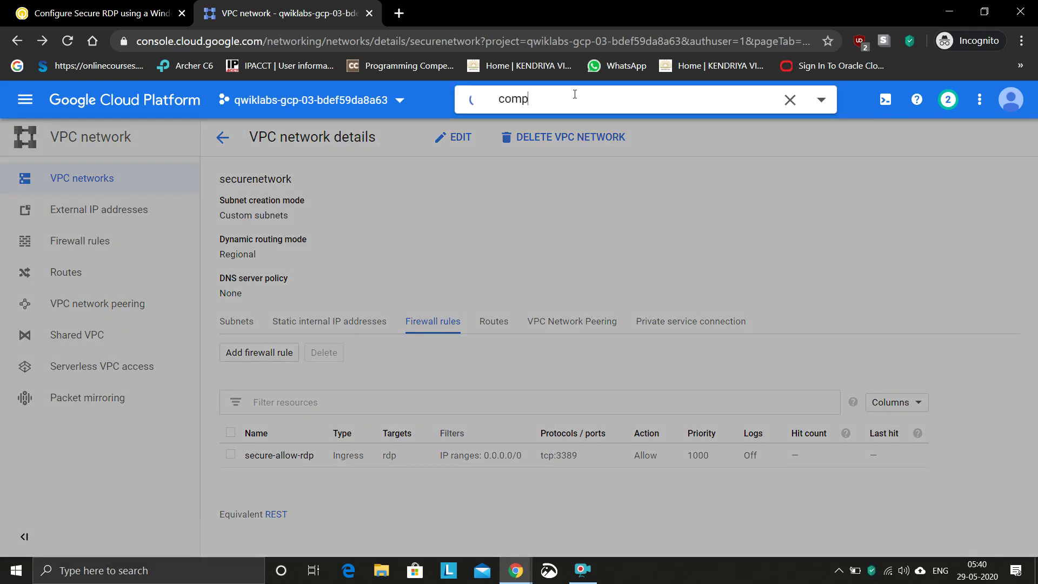
click(535, 172)
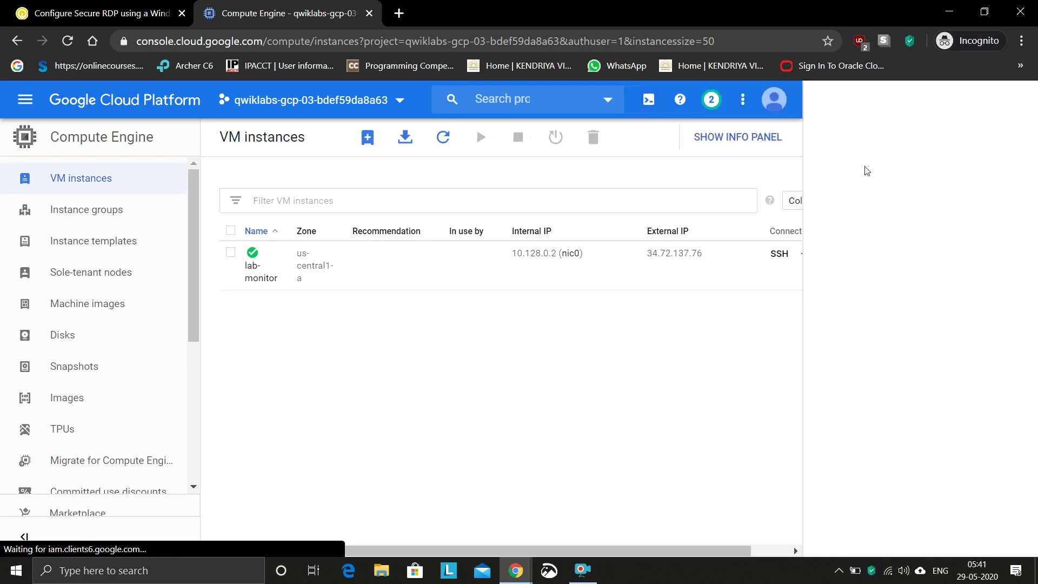
click(1016, 104)
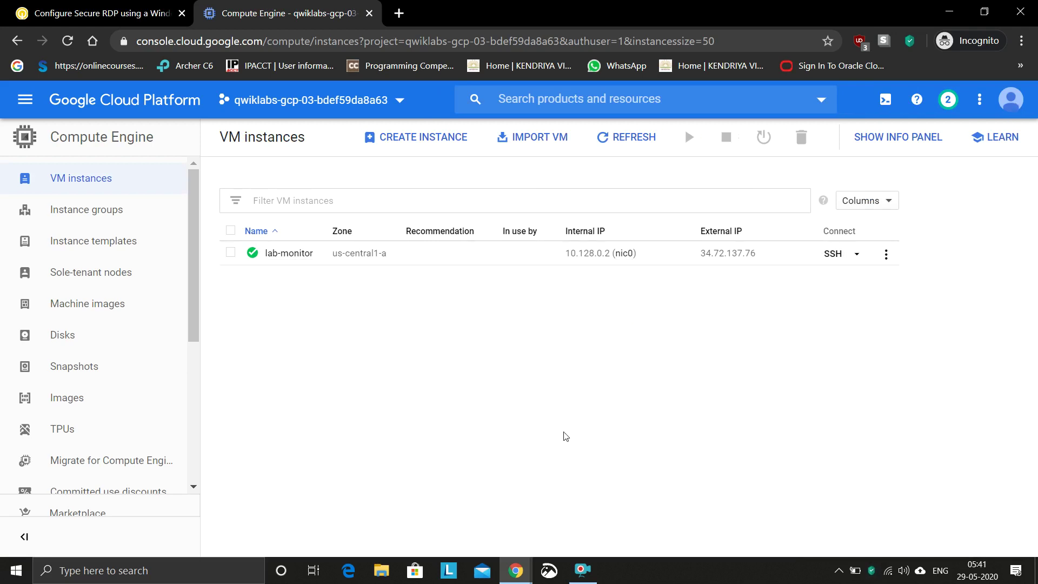
mouse_move(586, 573)
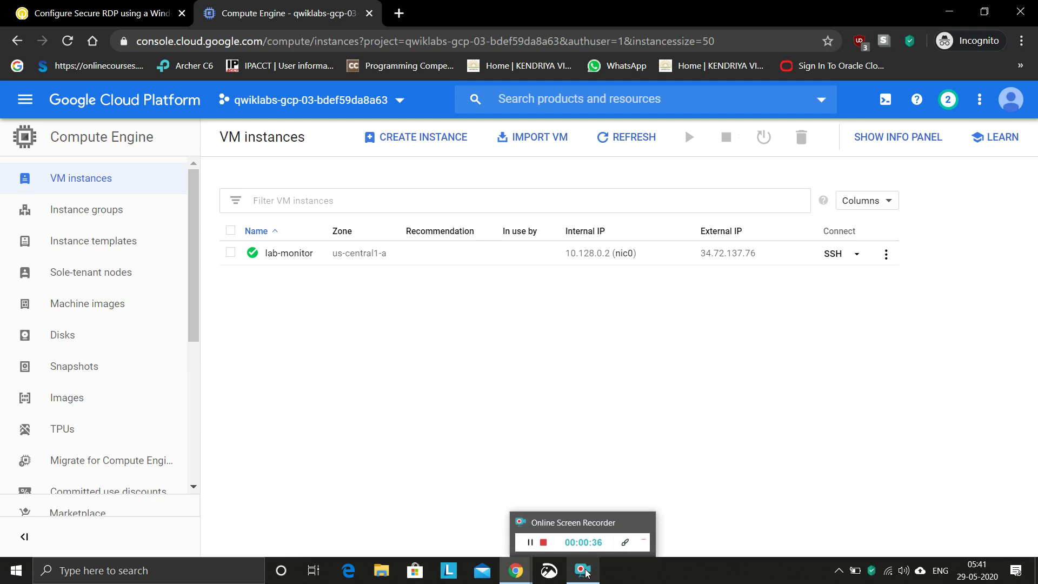
click(586, 573)
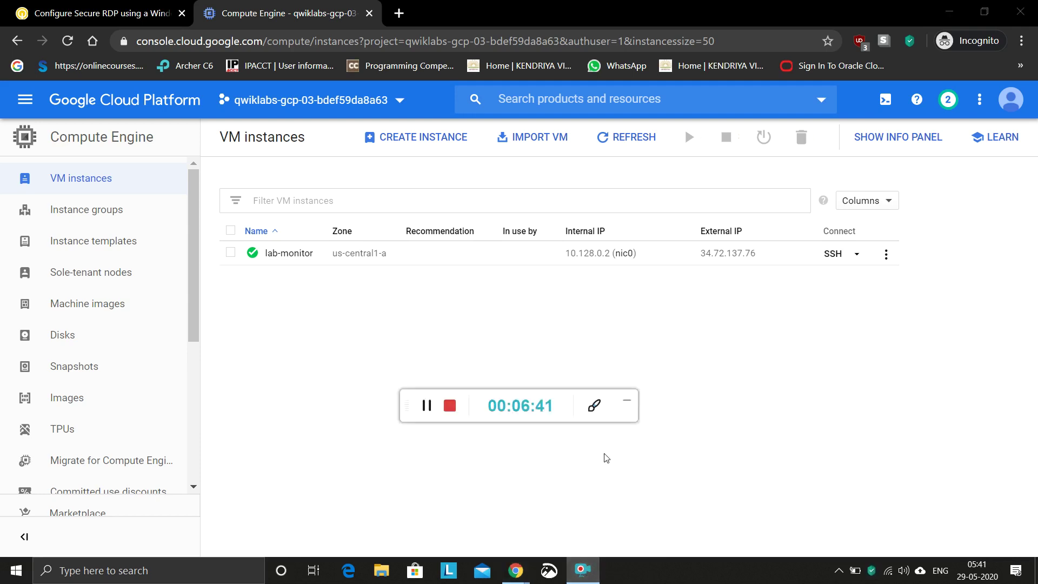
click(626, 400)
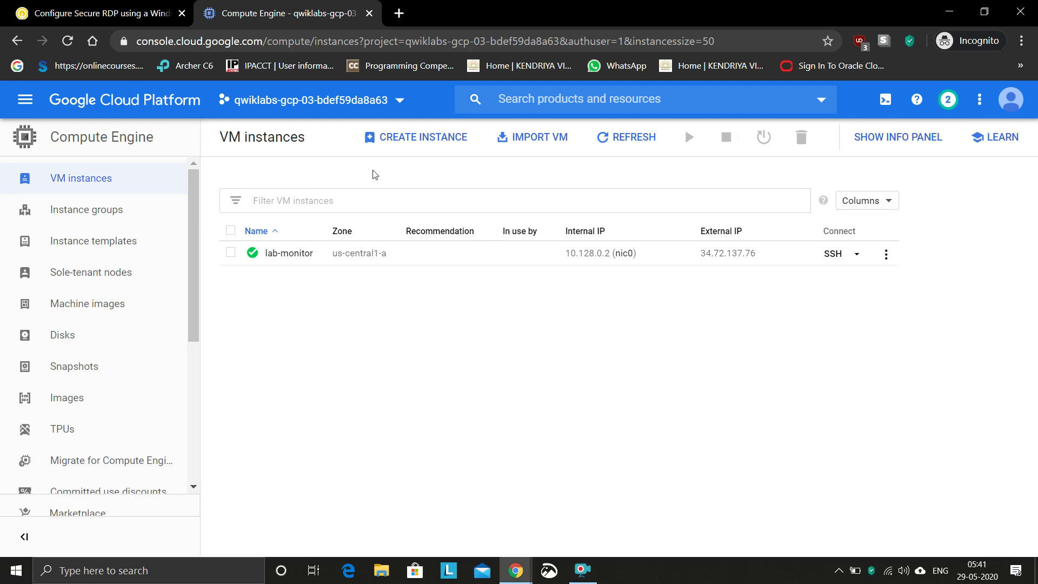
Start a new VM instance named vm-securehost with the machine type n1-standard-2.
click(393, 137)
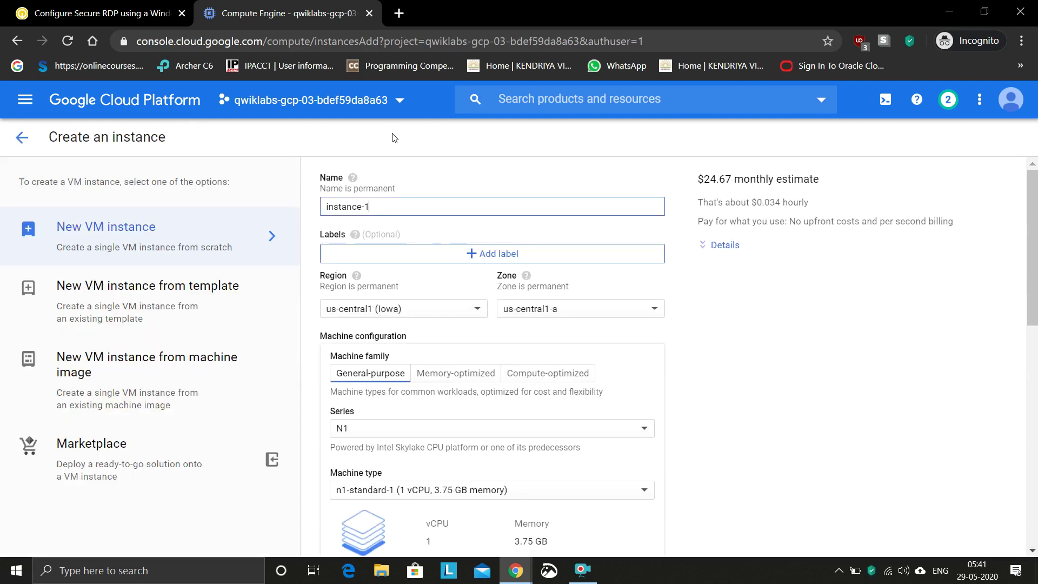
drag(373, 207, 324, 210)
text(vm-securehost)
scroll(509, 347, down, 2)
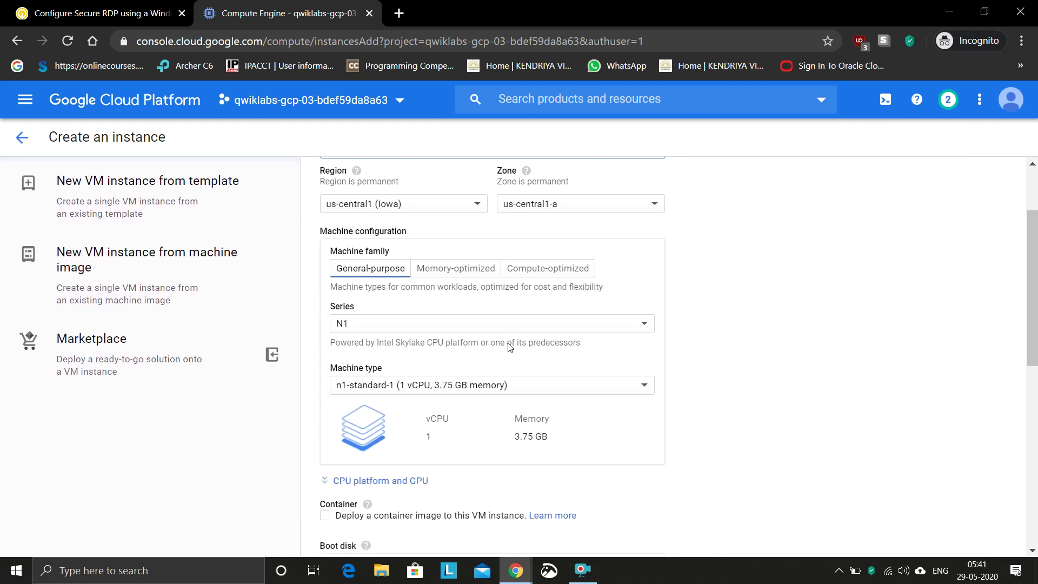
click(471, 385)
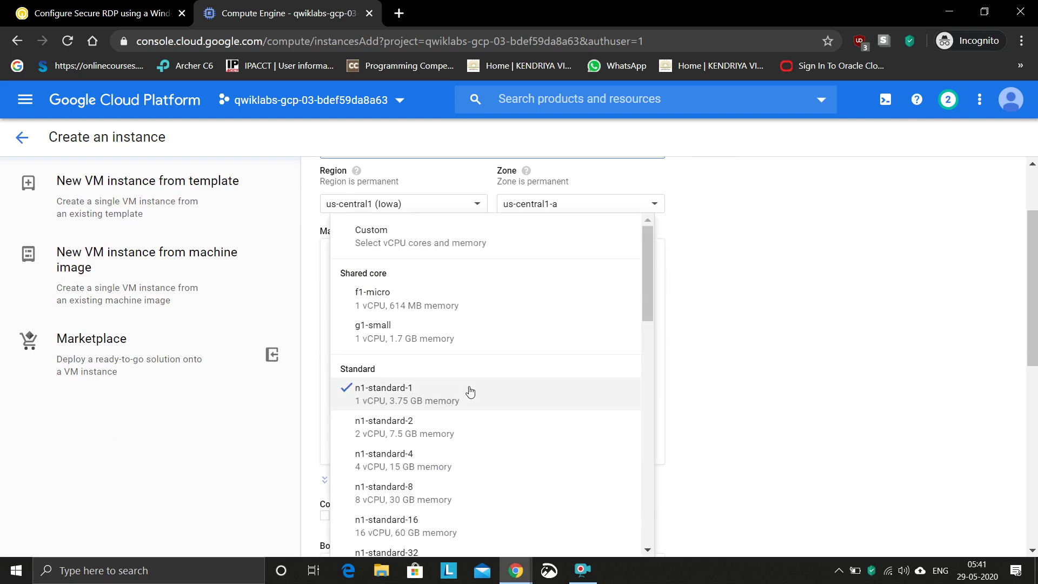
click(410, 427)
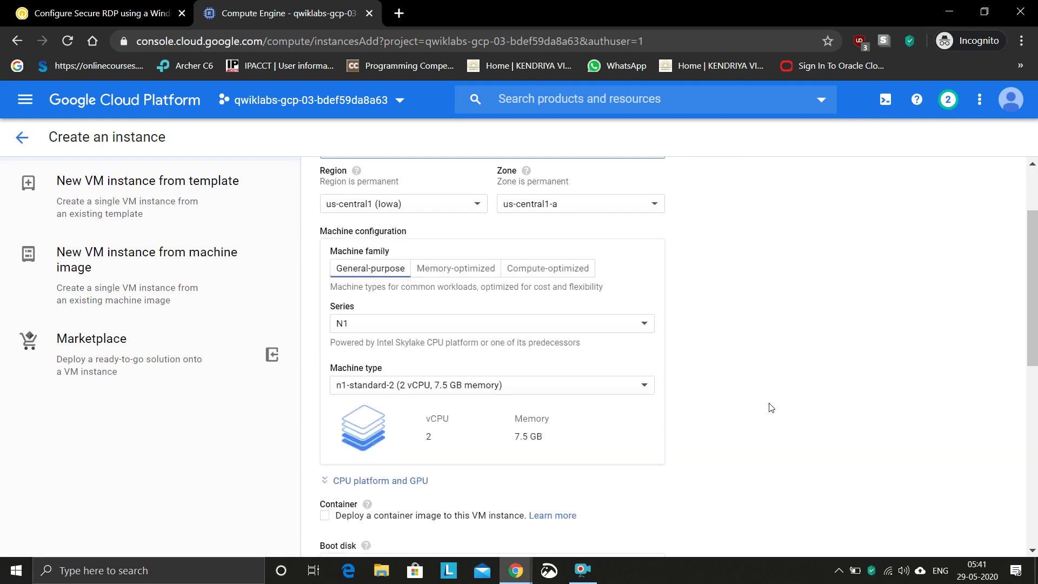
Change the boot disk to Windows Server 2016 Datacenter with a size of 150 GB.
scroll(772, 407, down, 3)
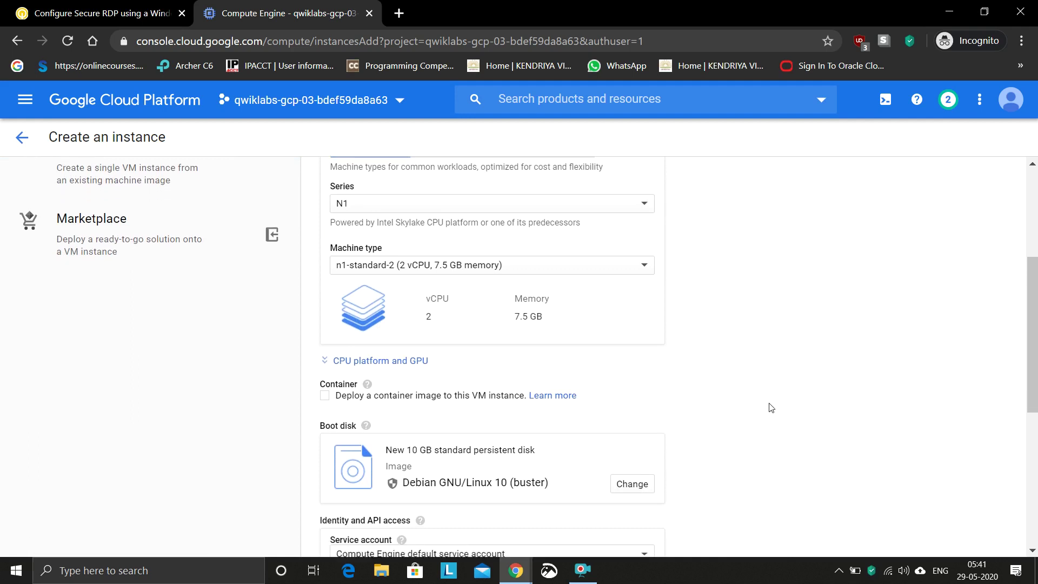
scroll(771, 408, down, 2)
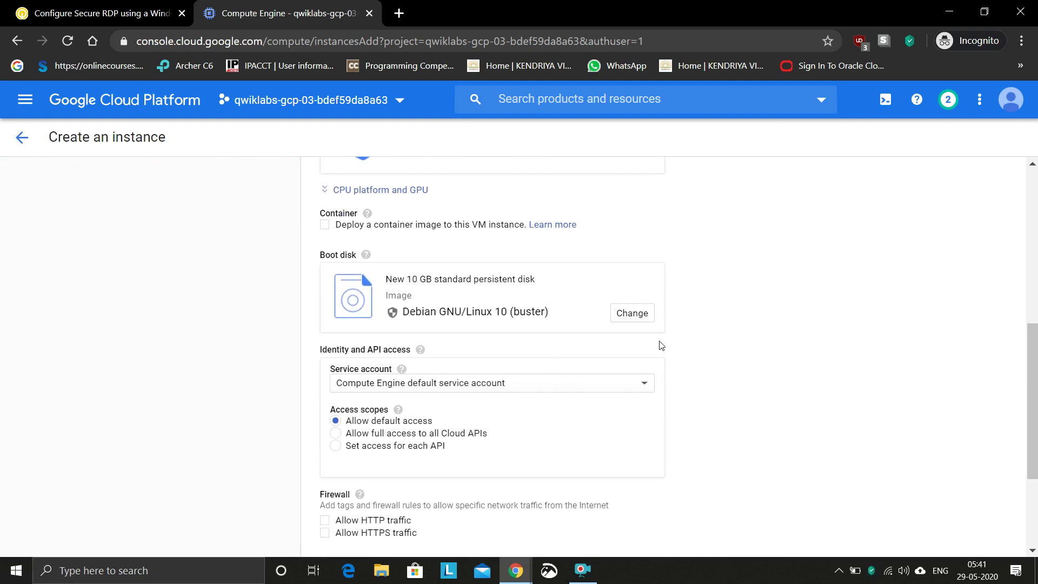
click(639, 318)
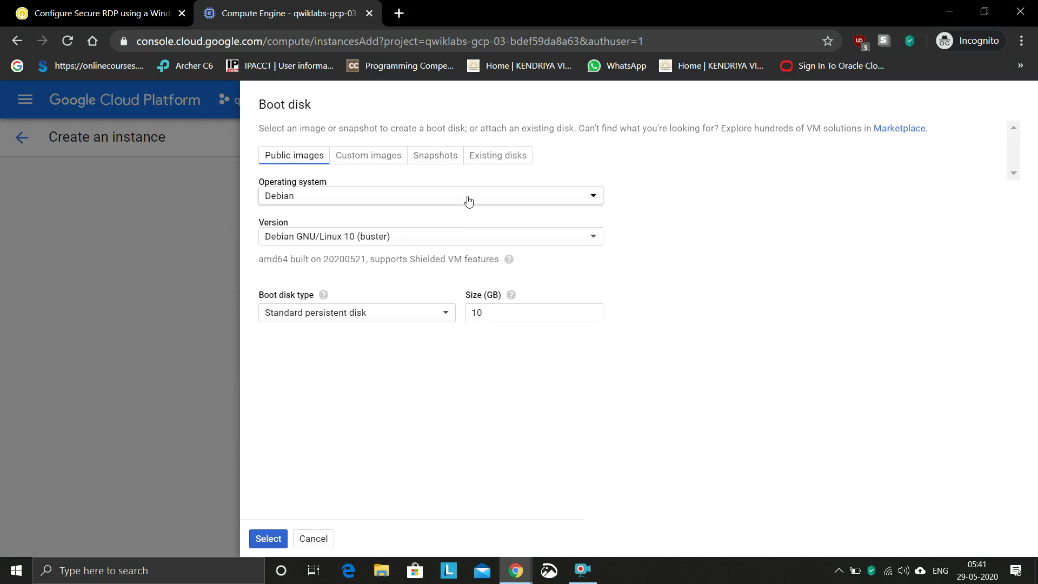
click(468, 201)
click(322, 426)
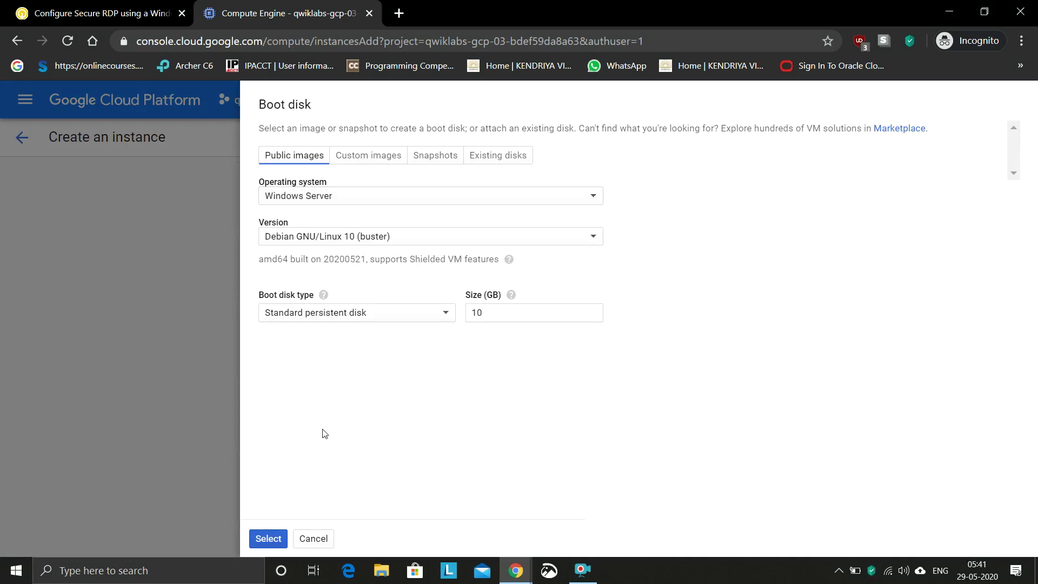
click(373, 239)
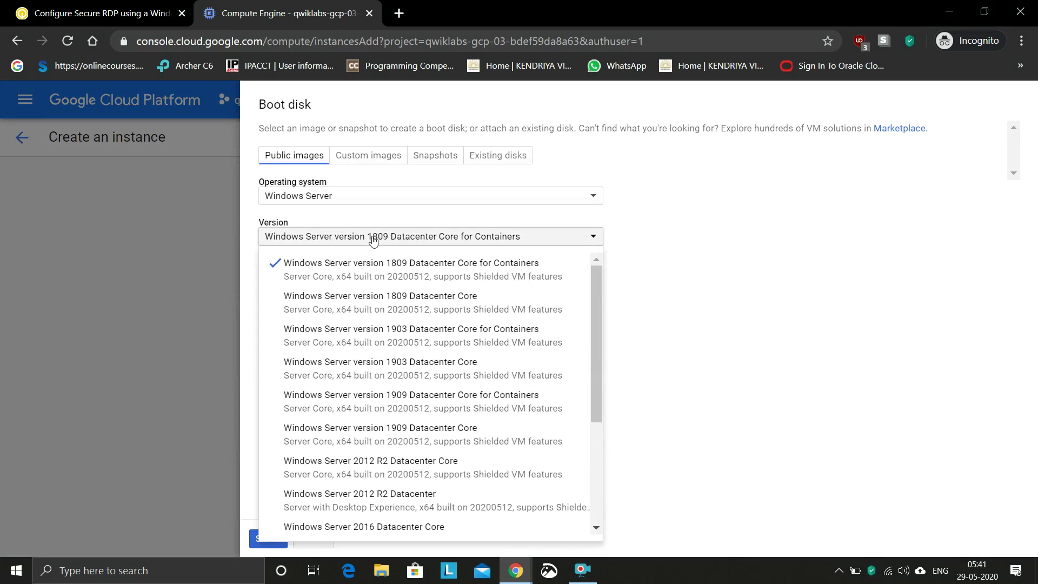
scroll(349, 489, down, 2)
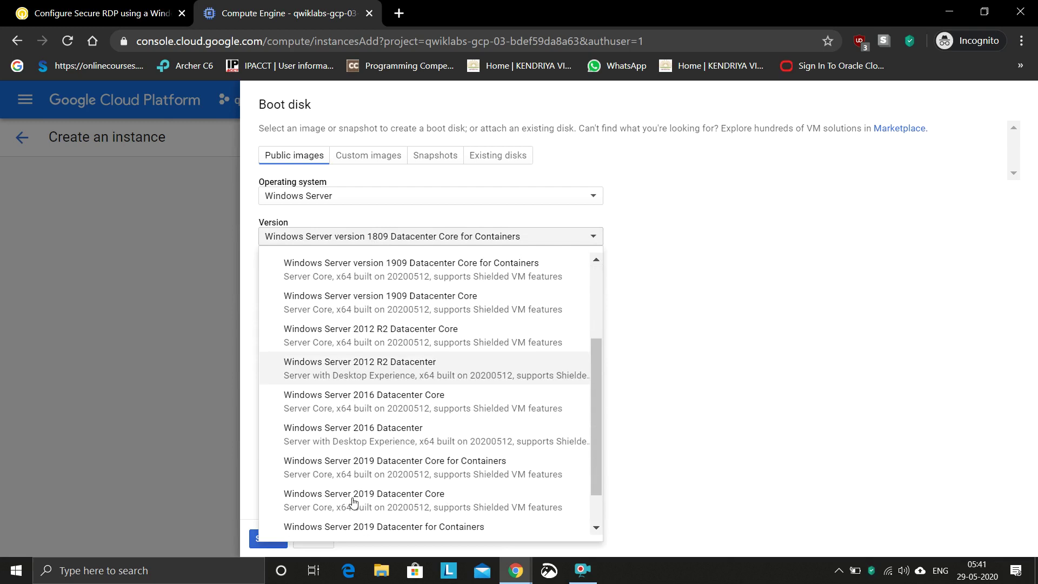
click(356, 447)
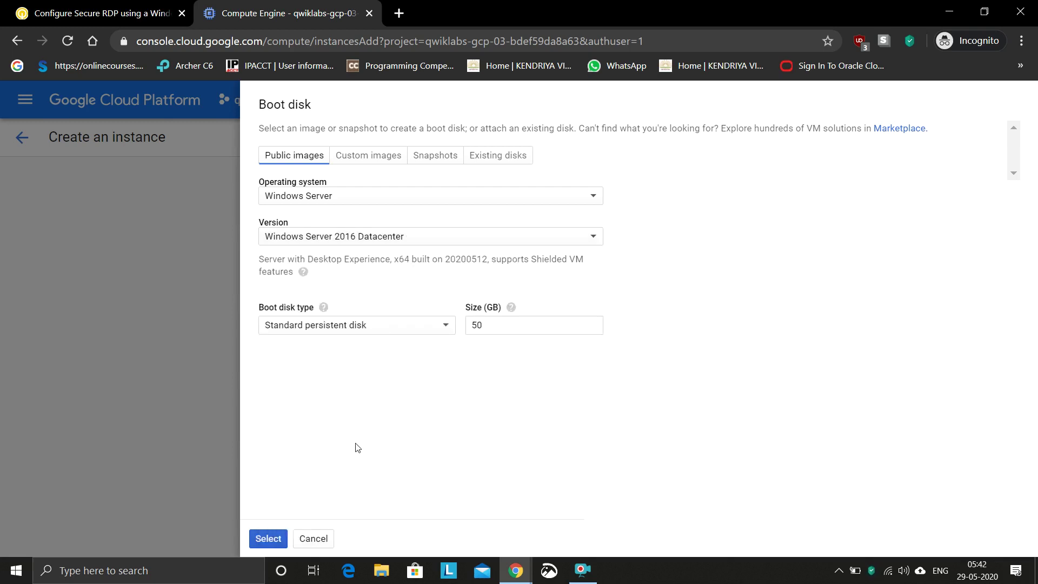
click(474, 323)
text(1)
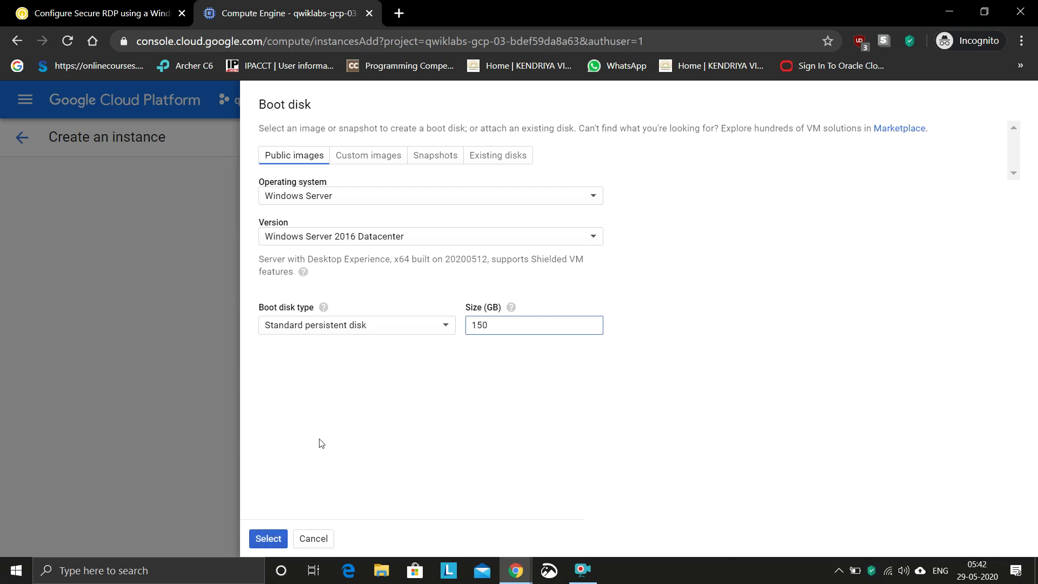
click(265, 538)
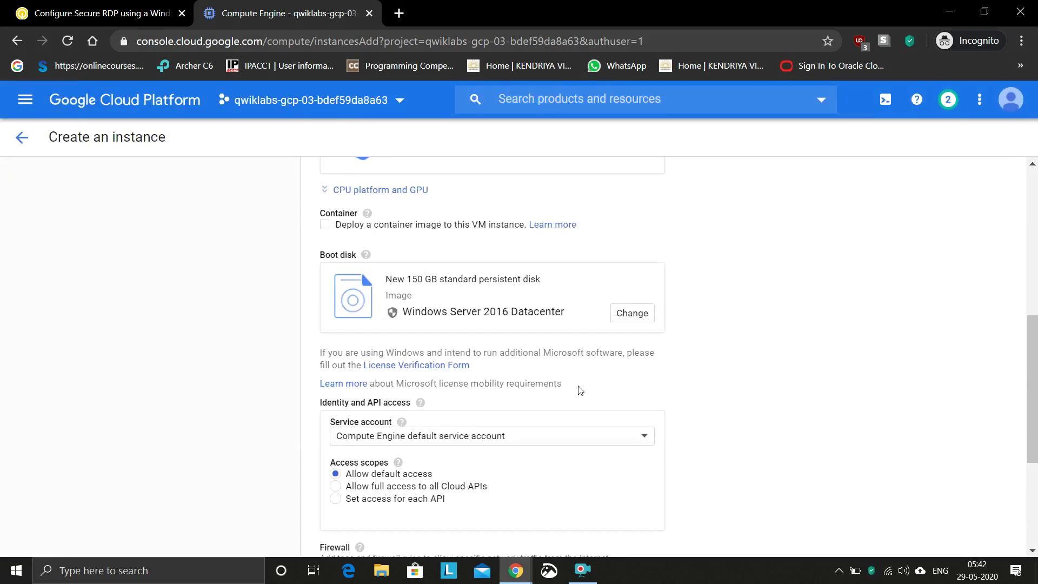
Allow HTTP traffic to the instance and enter the network tag rdp.
scroll(765, 403, down, 1)
scroll(765, 403, down, 2)
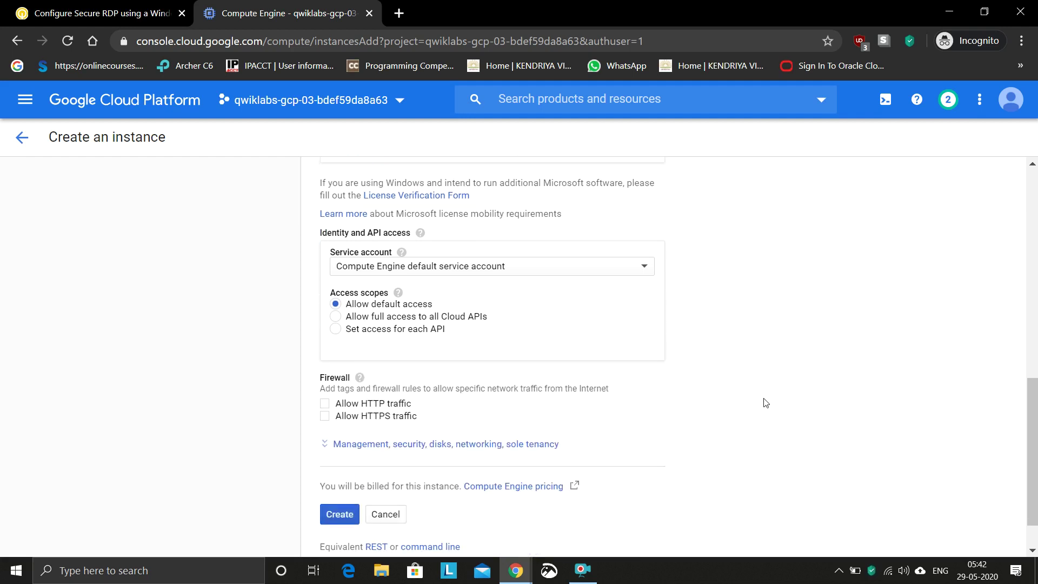
scroll(766, 403, up, 3)
scroll(765, 403, down, 3)
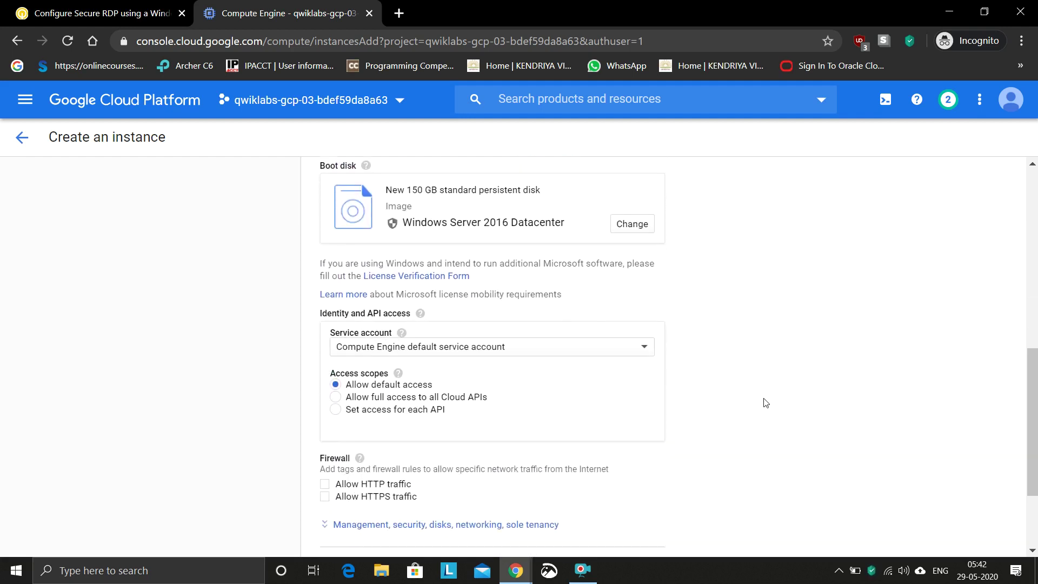
scroll(766, 403, down, 1)
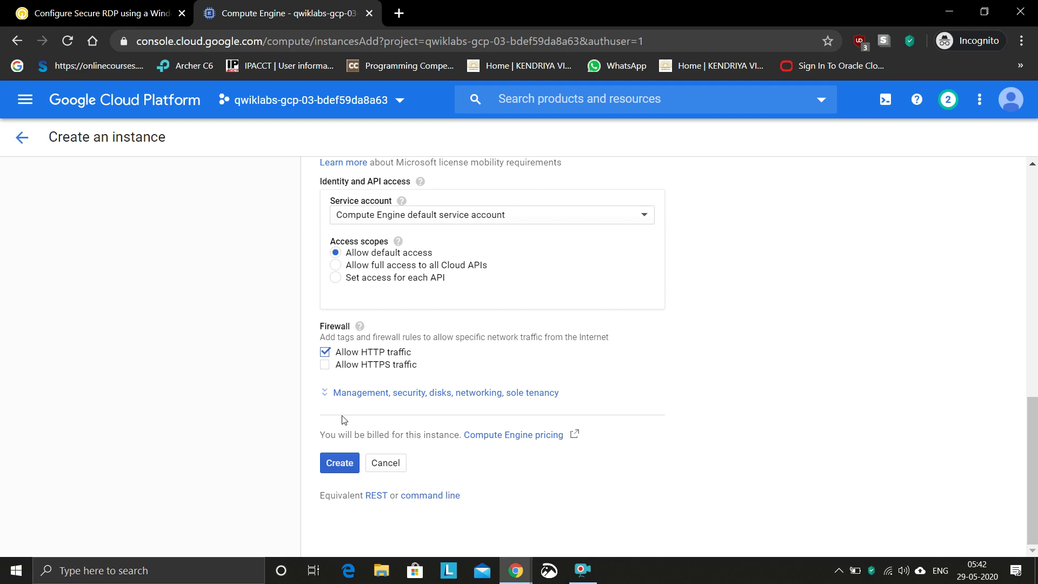
click(364, 396)
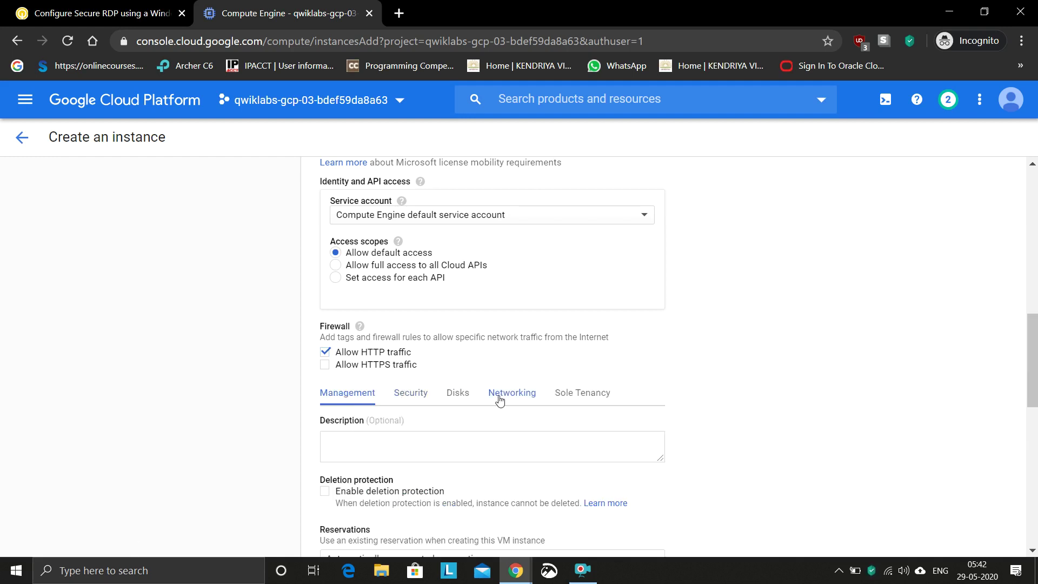
click(499, 400)
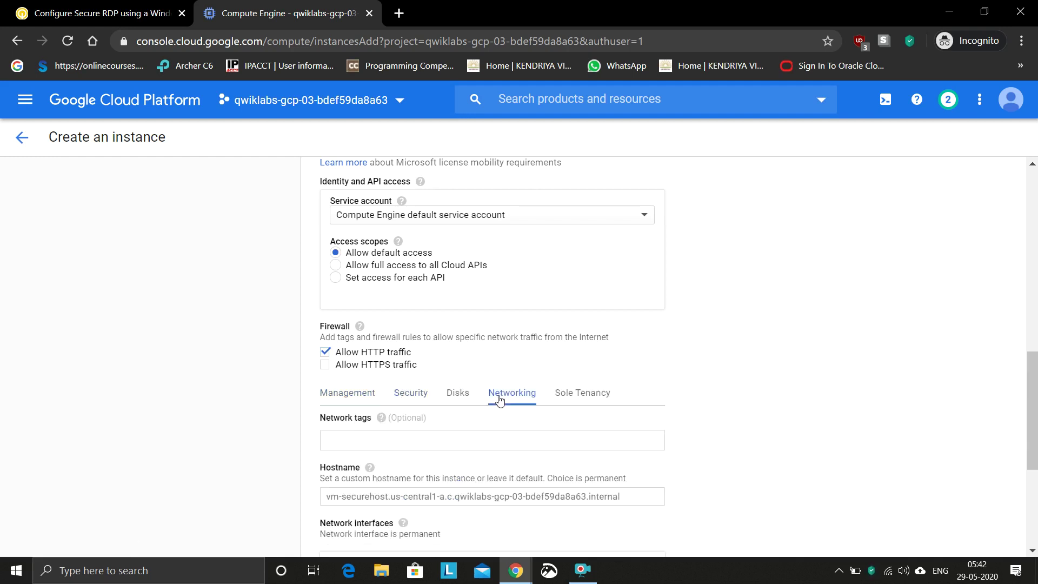
click(376, 439)
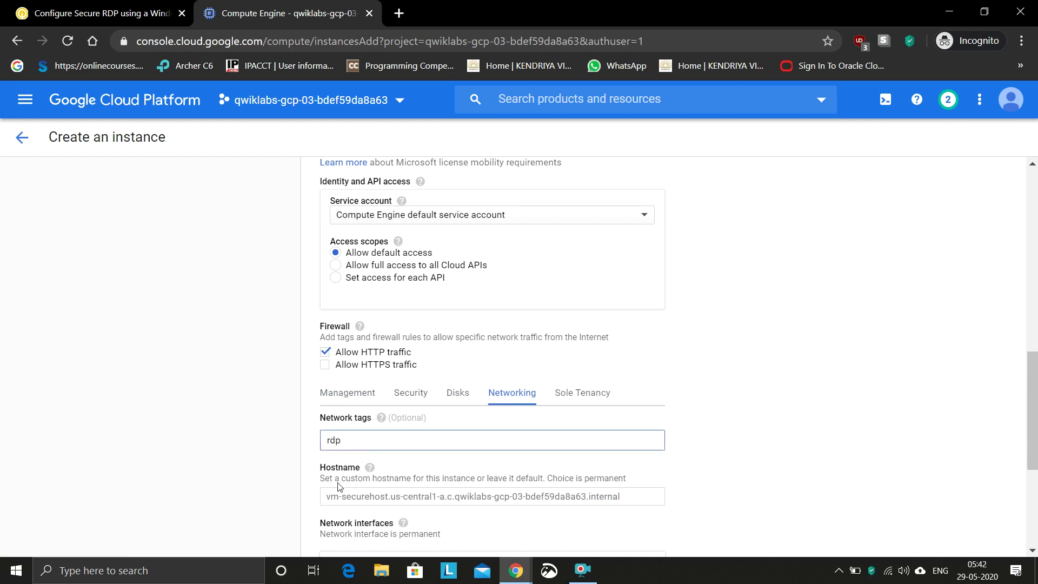
Edit the instance's default network interface so that it connects to securenetwork.
scroll(340, 486, down, 2)
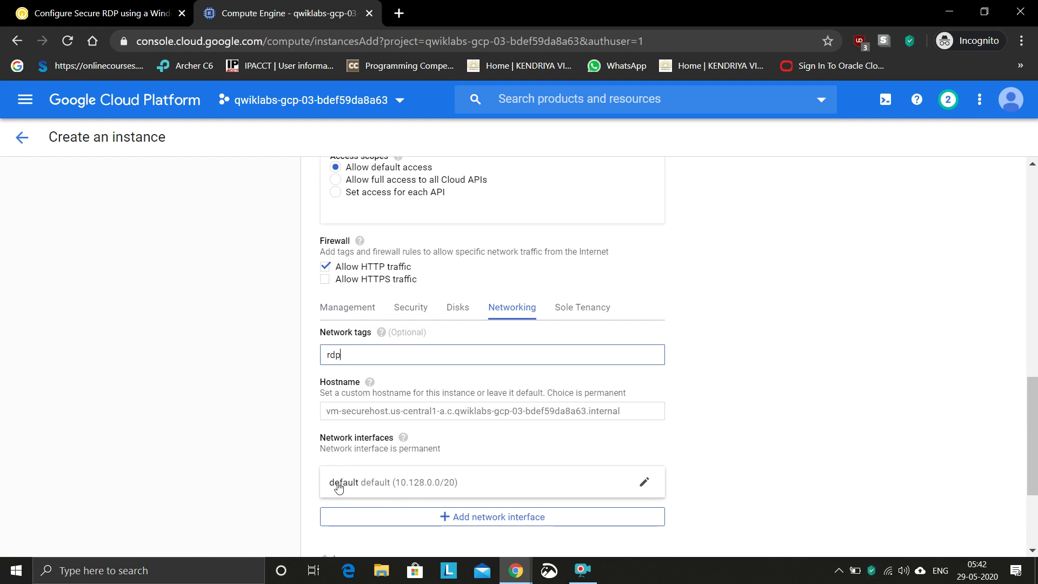
click(644, 483)
scroll(552, 501, down, 2)
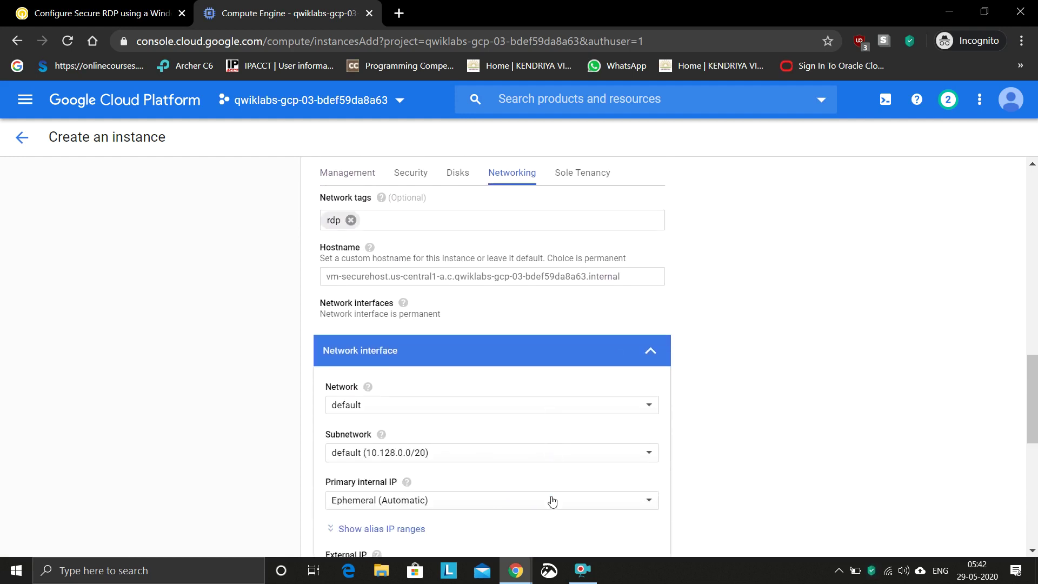
click(541, 414)
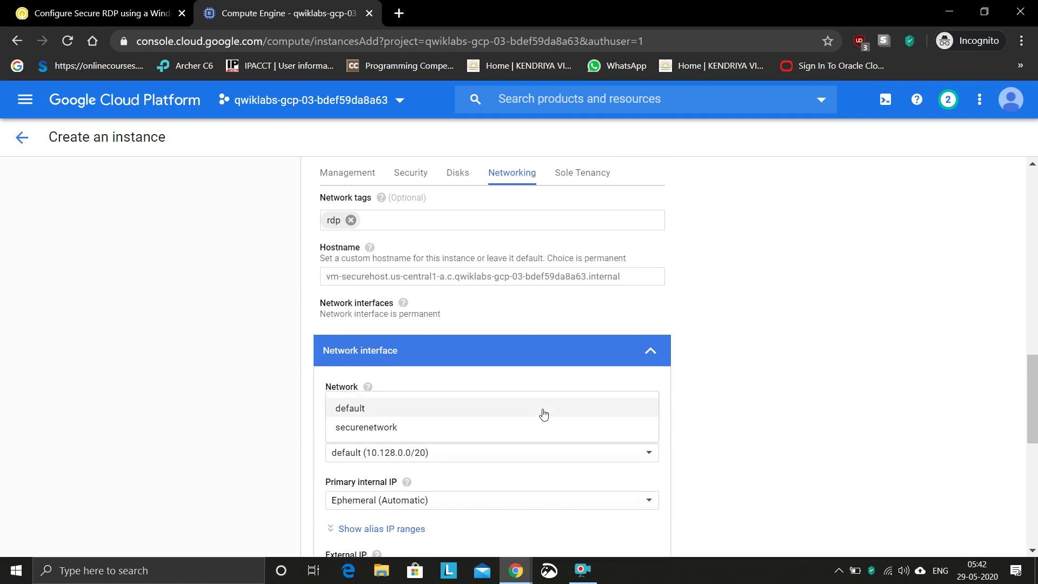
click(504, 430)
scroll(505, 432, down, 3)
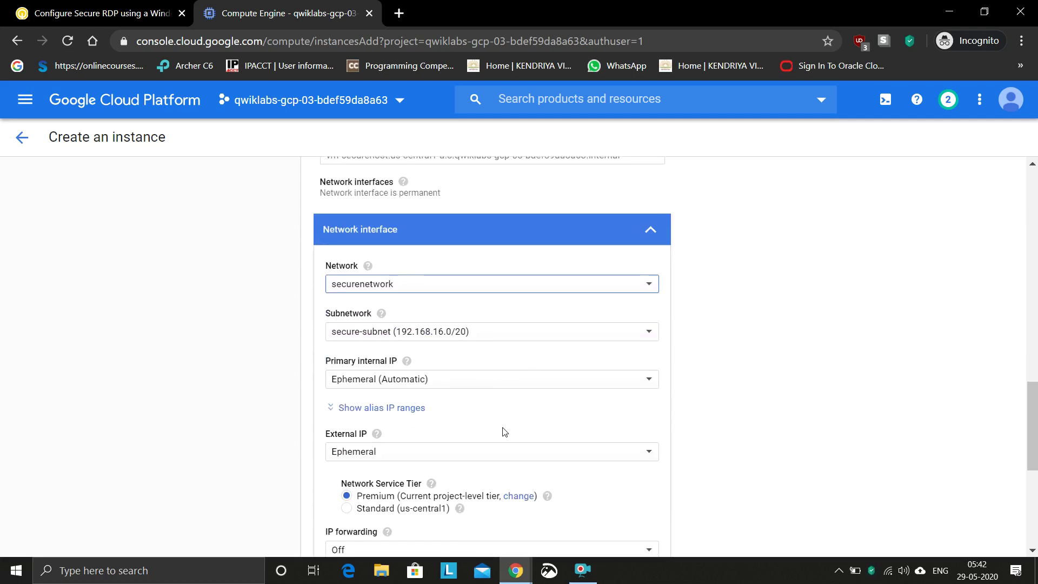
Set the securenetwork interface's external IP to None and finish editing that interface.
click(464, 385)
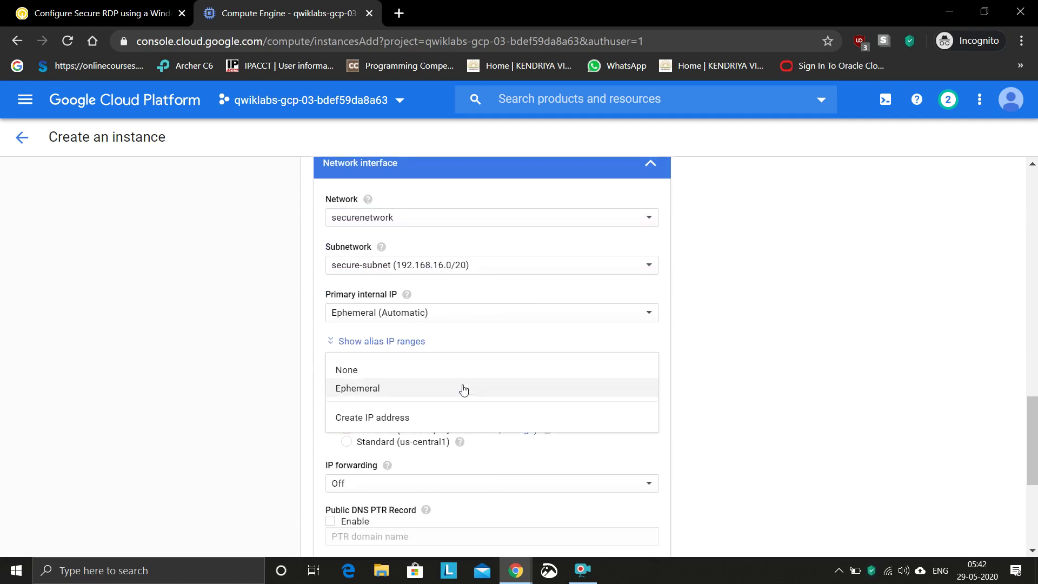
click(416, 374)
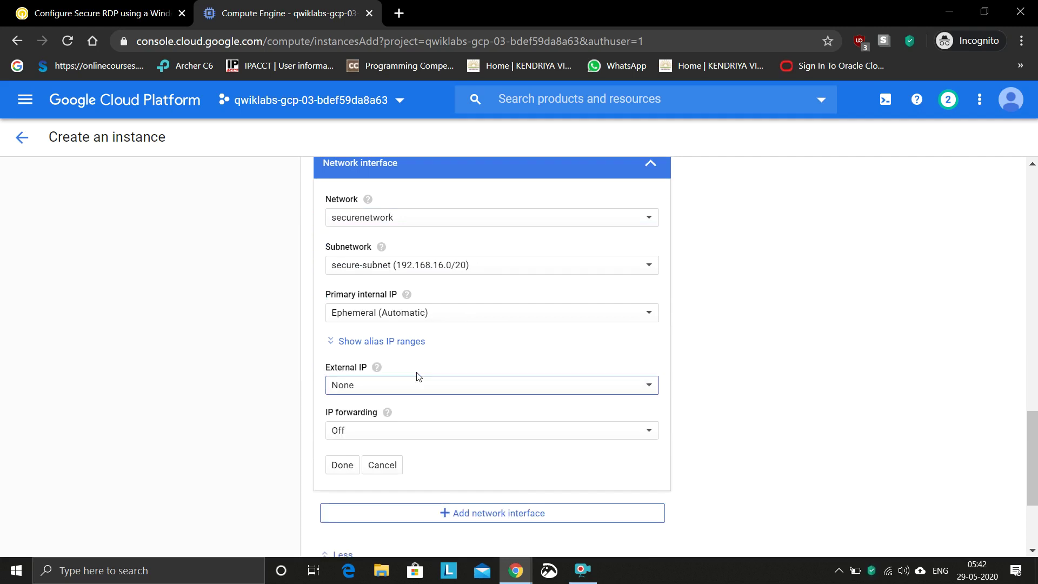
scroll(404, 421, down, 1)
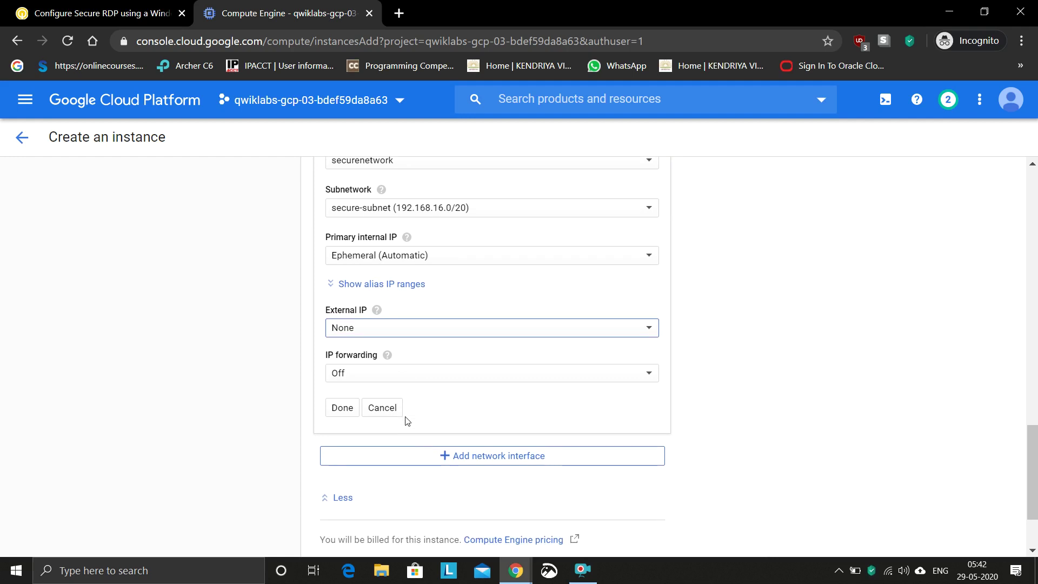
click(342, 414)
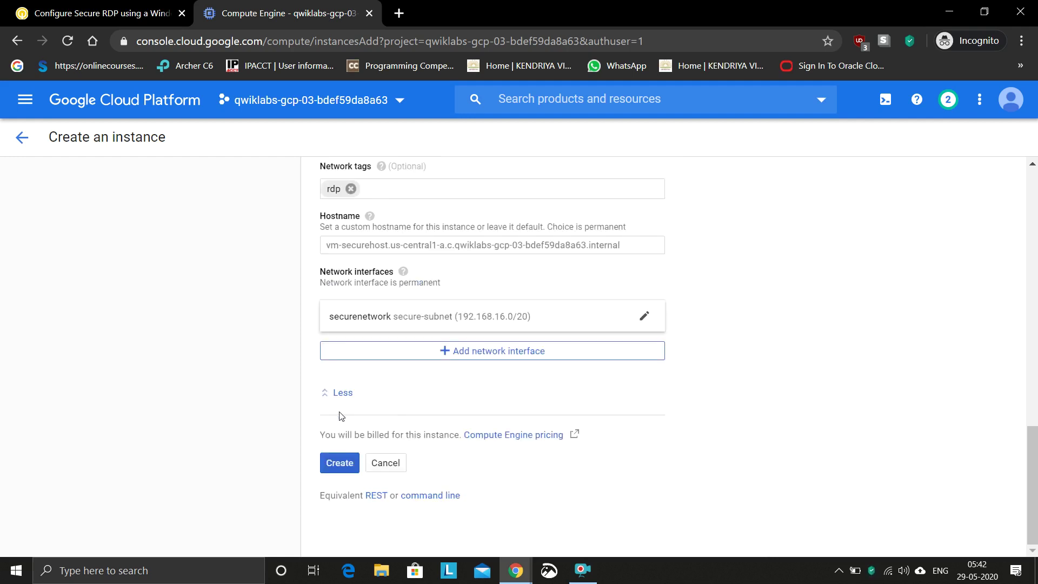
Add a second network interface on the default network with external IP None, and create the vm-securehost instance.
click(406, 352)
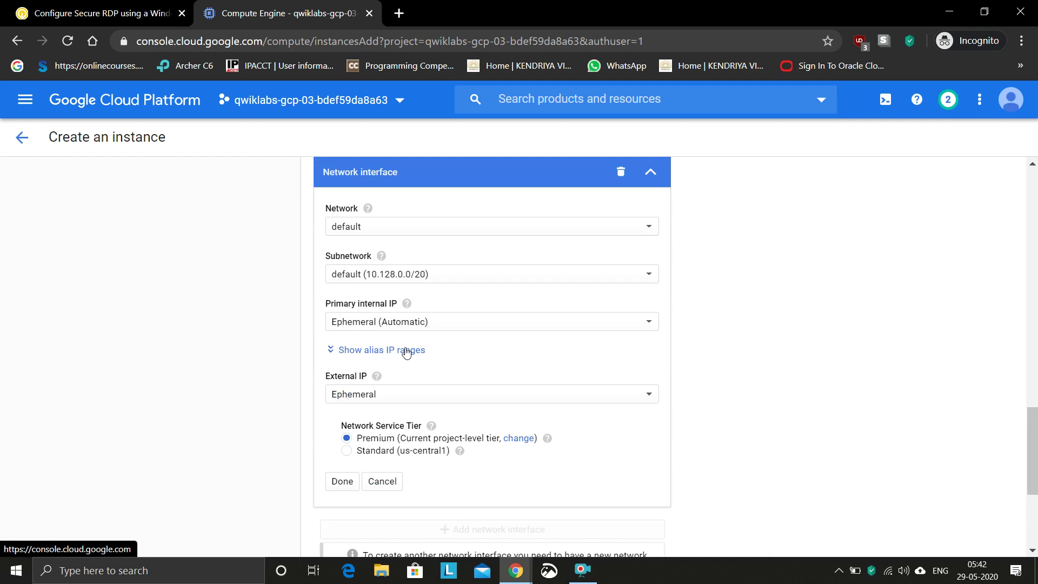
click(367, 398)
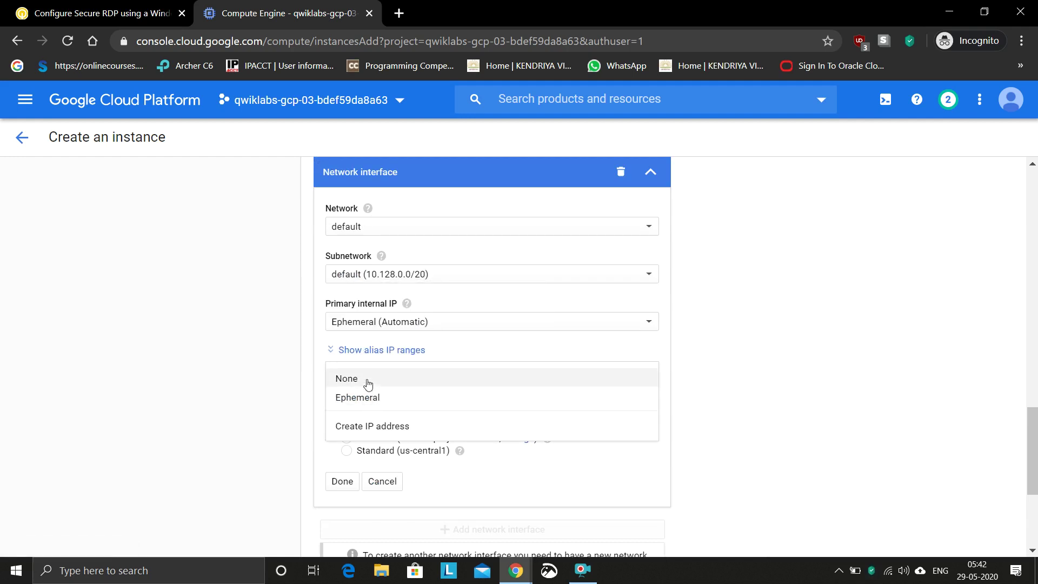
click(368, 381)
click(337, 435)
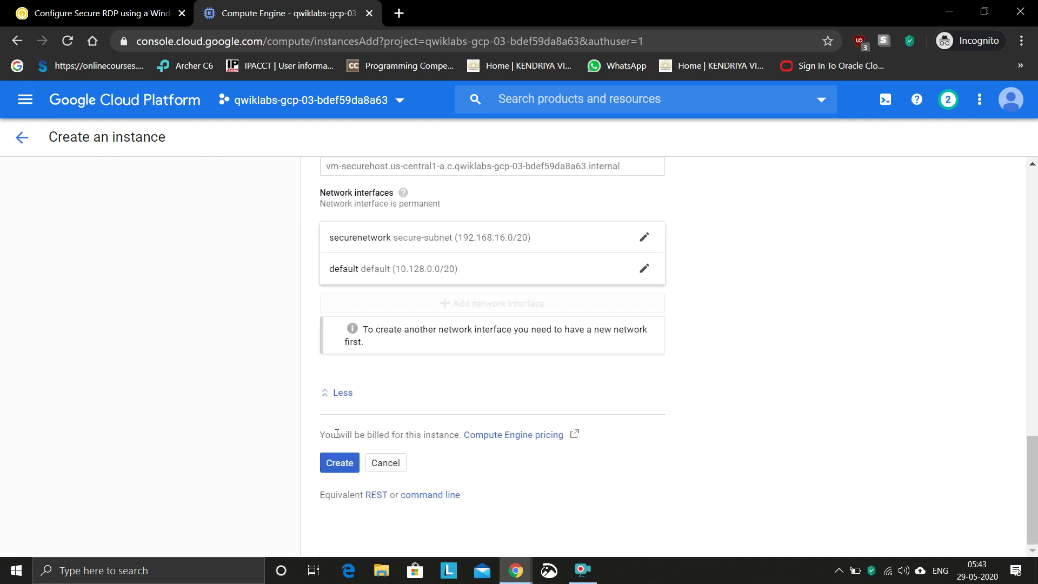
click(332, 463)
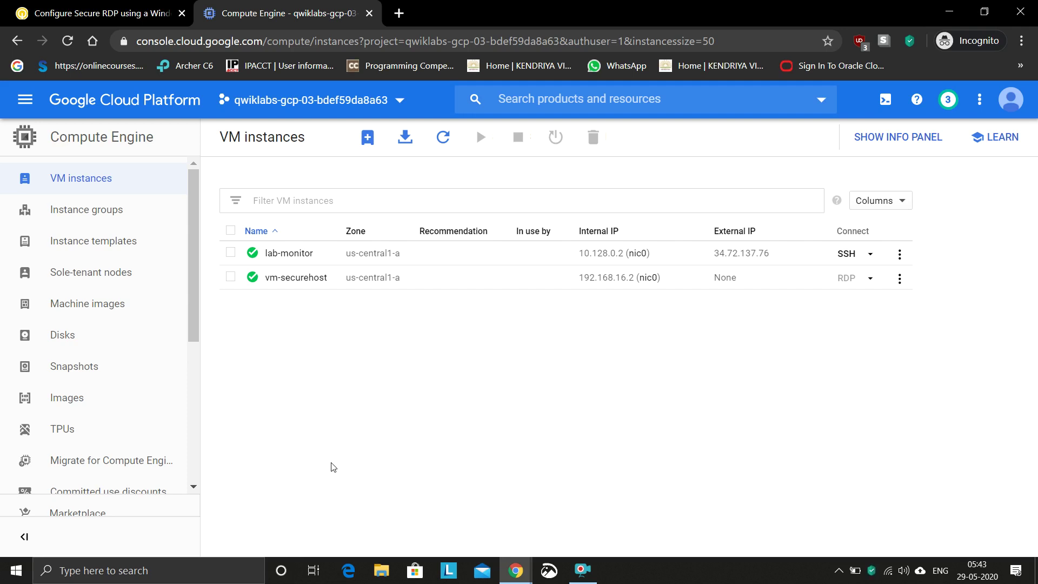
Begin creating another VM instance, and run the Qwiklabs check that vm-securehost exists without a public IP address.
click(363, 138)
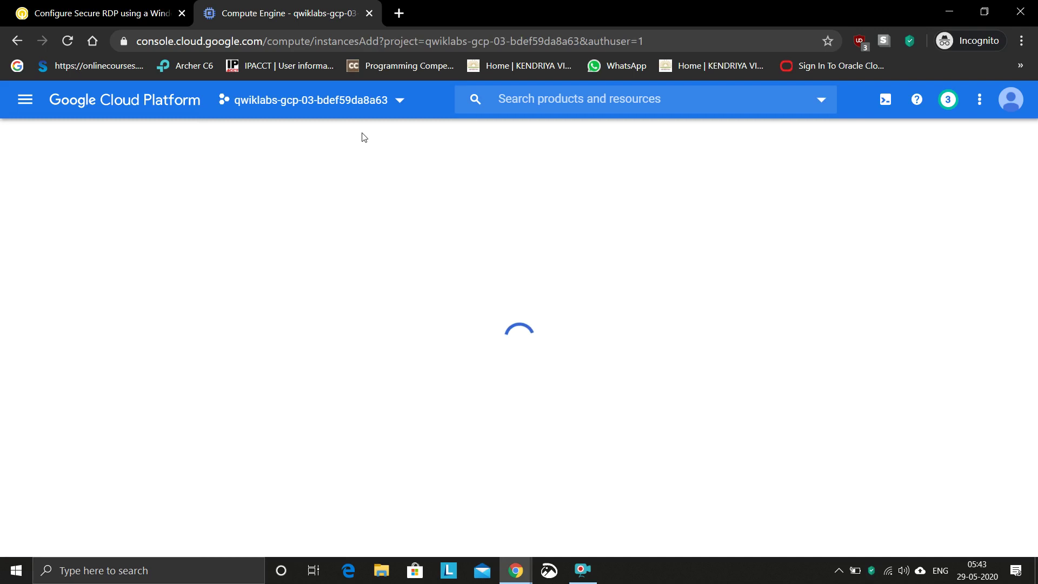
click(114, 6)
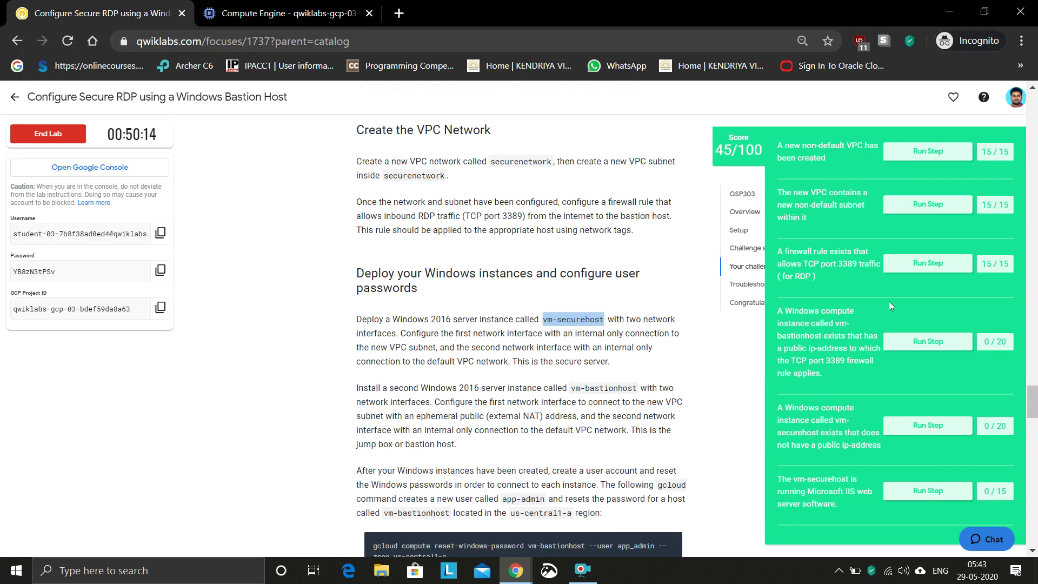
click(919, 430)
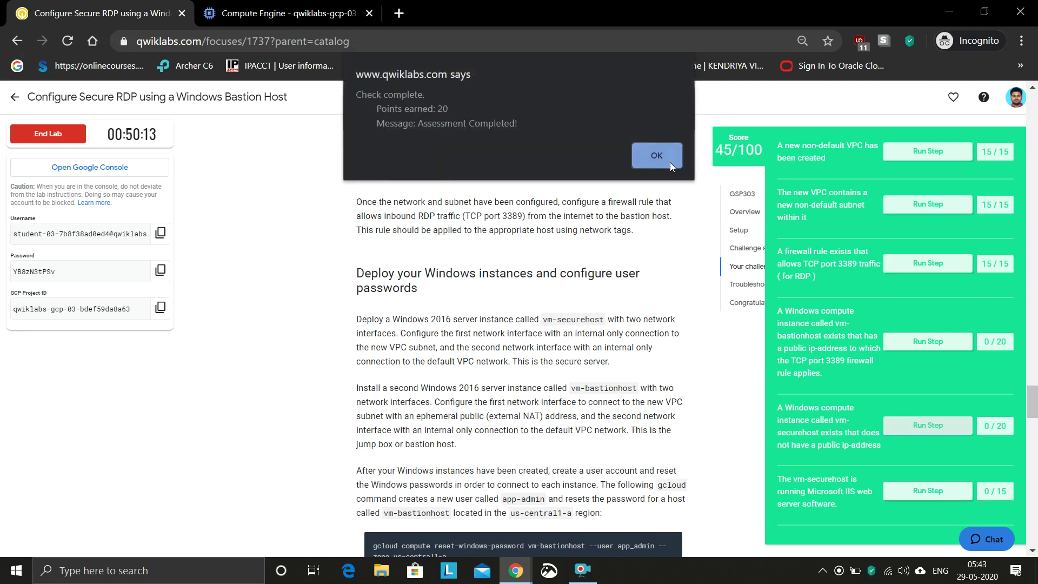
click(667, 161)
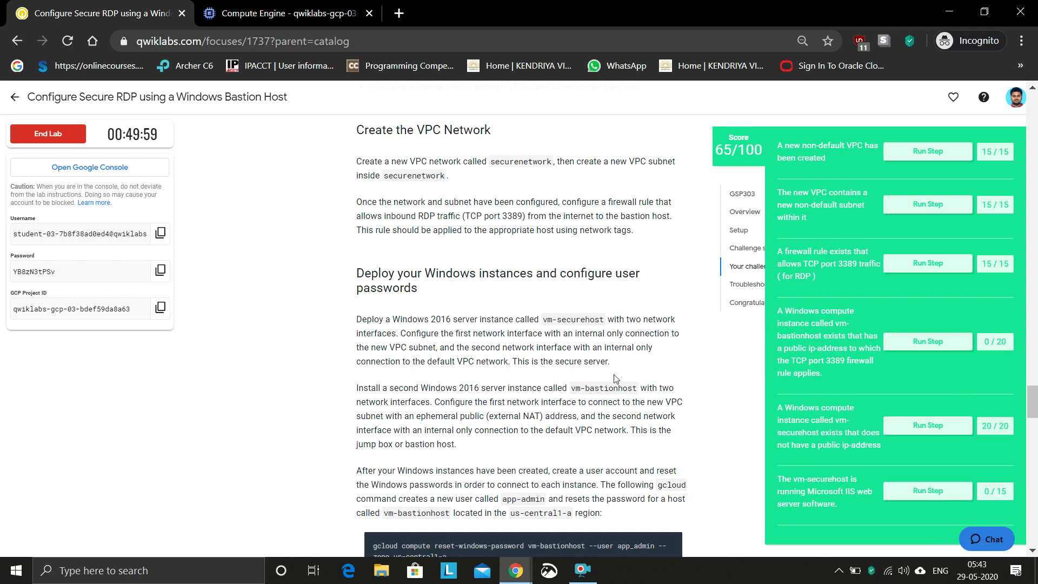
Name the new instance vm-bastionhost, copying the name from the lab instructions, and choose the n1-standard-2 machine type.
drag(573, 386, 637, 387)
key(ctrl+c)
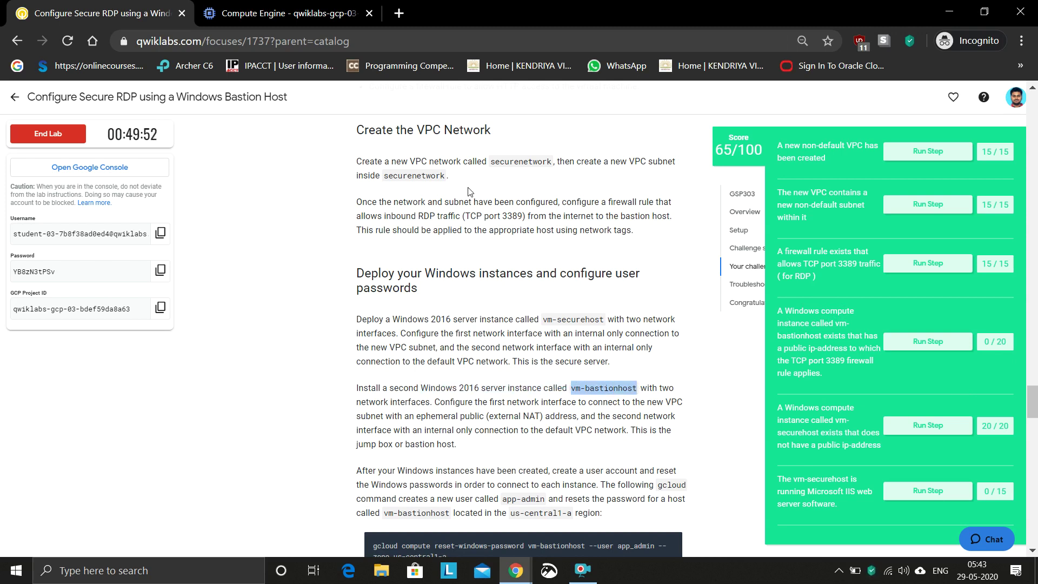
click(303, 20)
click(380, 205)
drag(379, 207, 327, 209)
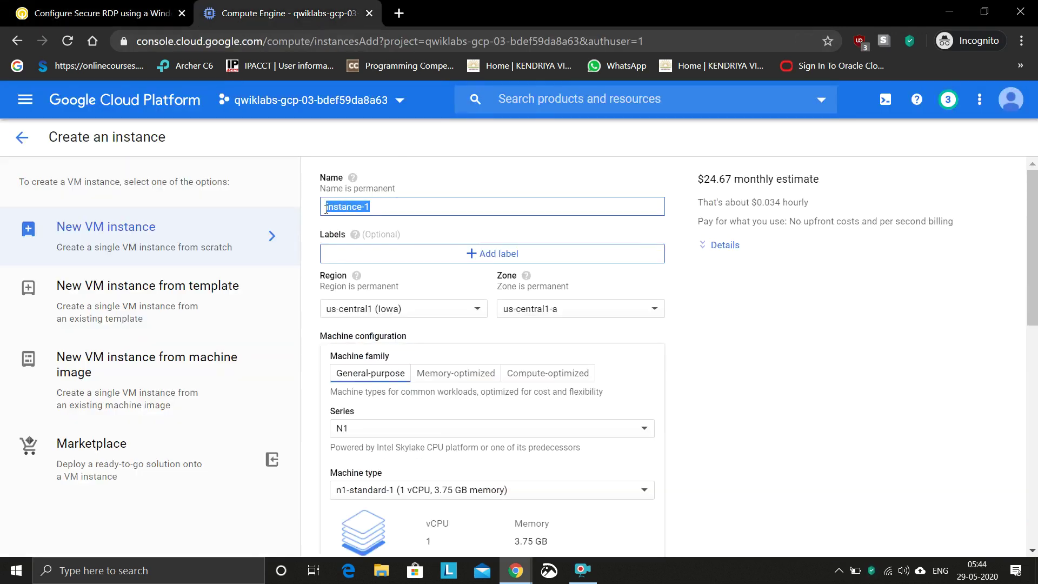
key(ctrl+v)
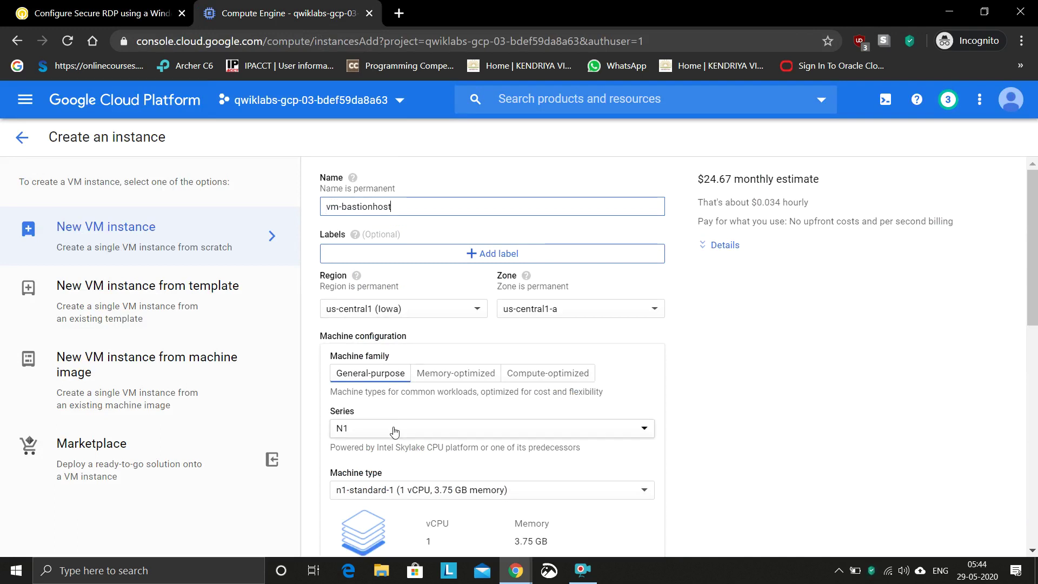
click(386, 490)
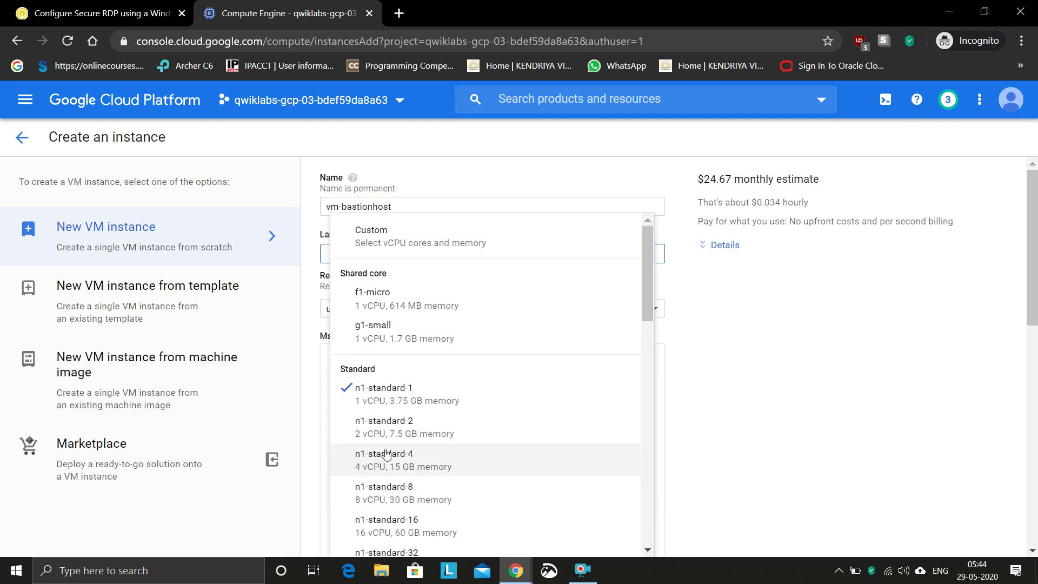
click(386, 421)
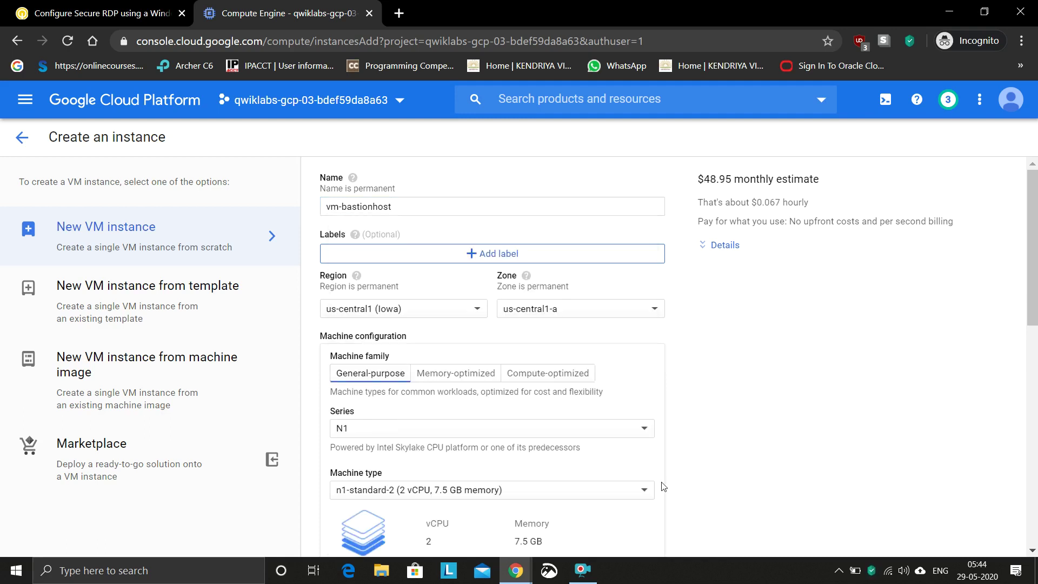
Change the vm-bastionhost boot disk to Windows Server 2016 Datacenter with a size of 150 GB.
scroll(786, 498, down, 1)
scroll(786, 499, down, 3)
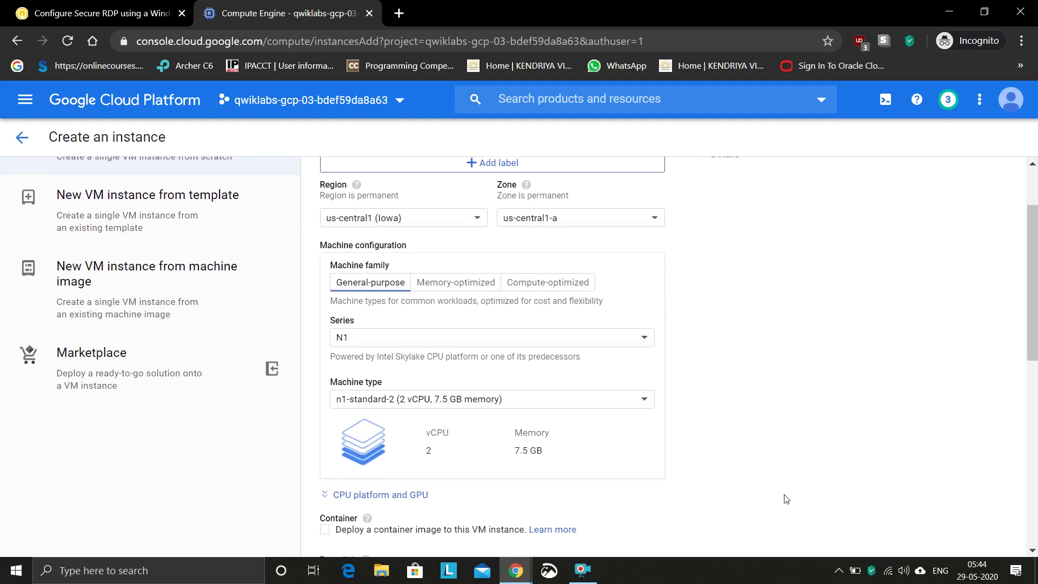
scroll(786, 498, down, 2)
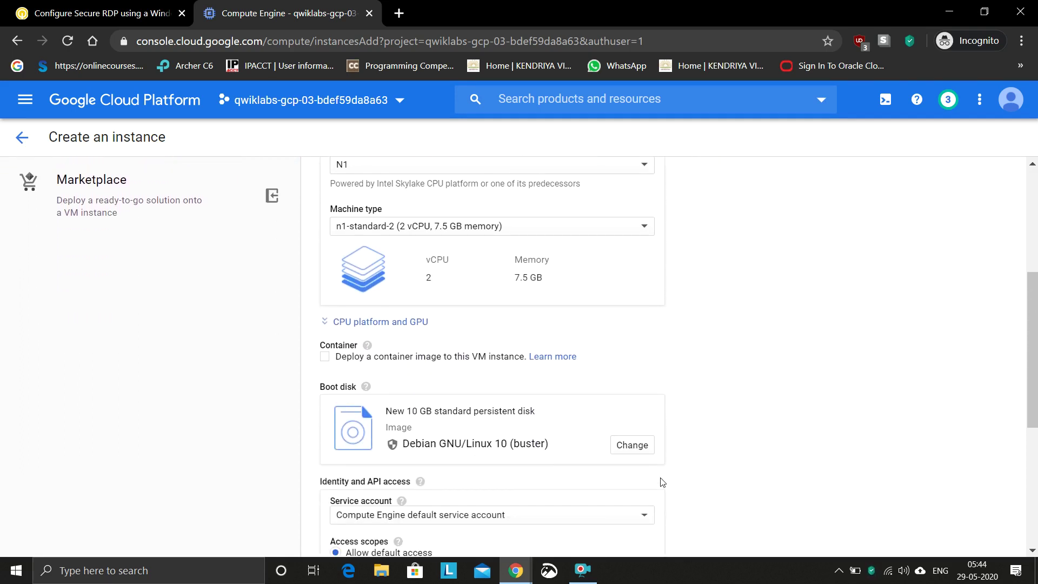
click(632, 445)
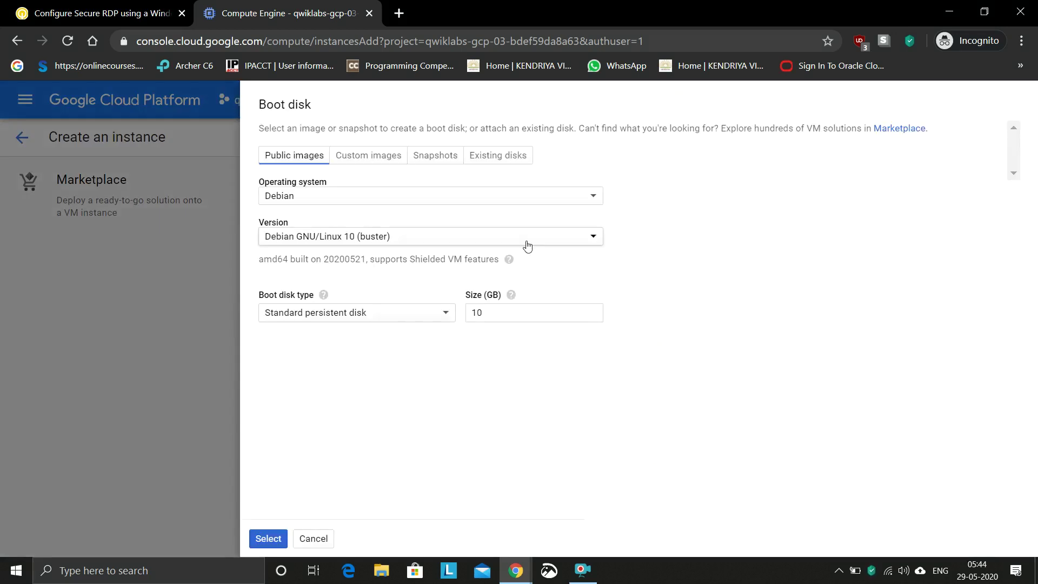
click(511, 199)
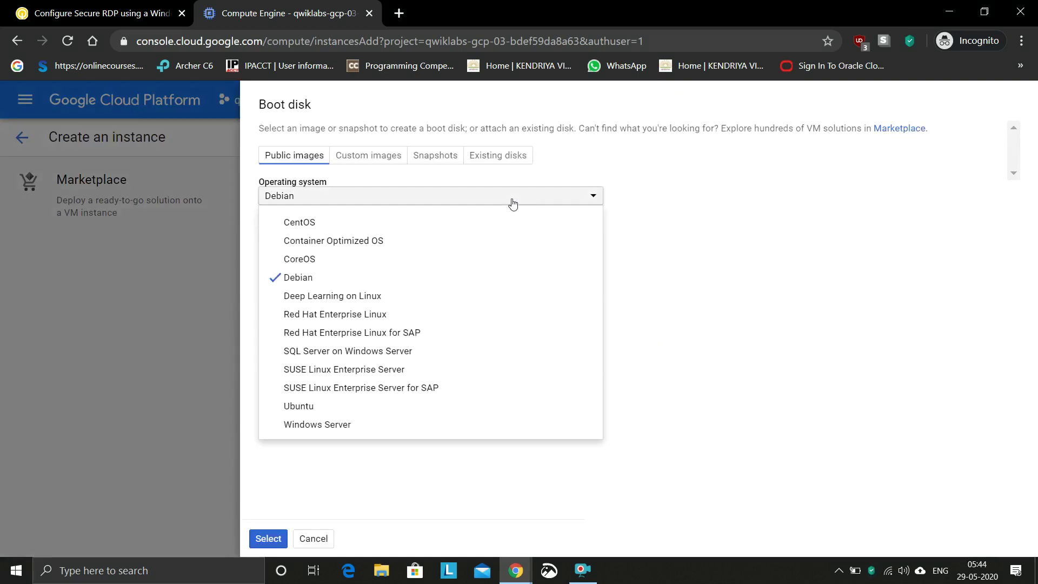
click(337, 428)
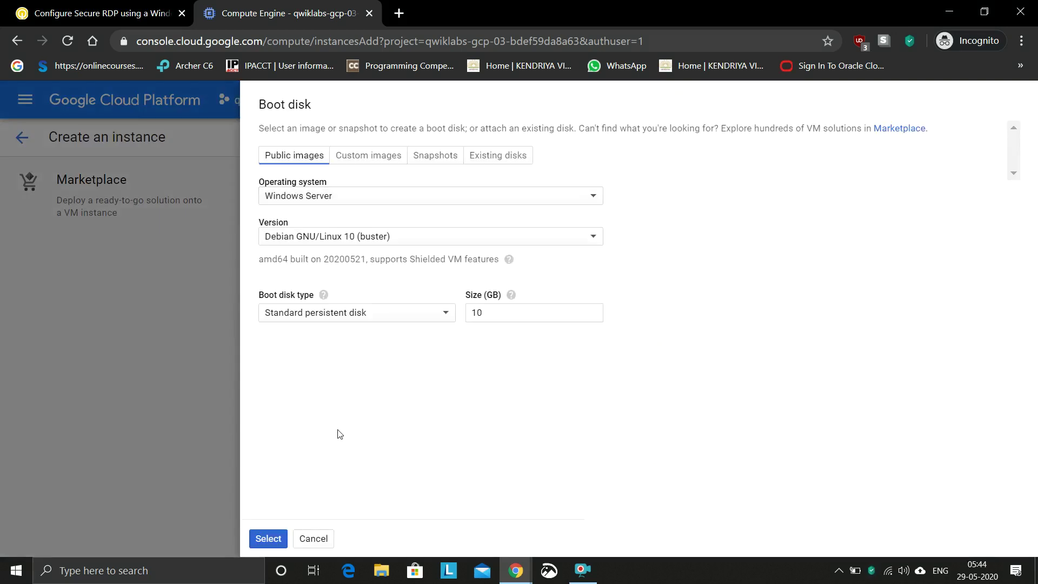
click(394, 236)
scroll(341, 456, down, 1)
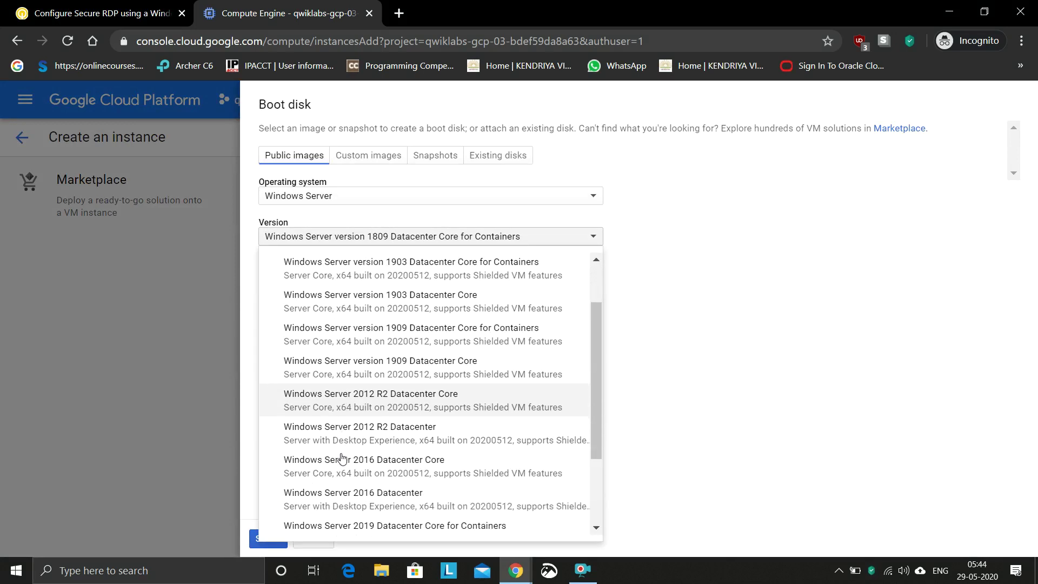
click(372, 495)
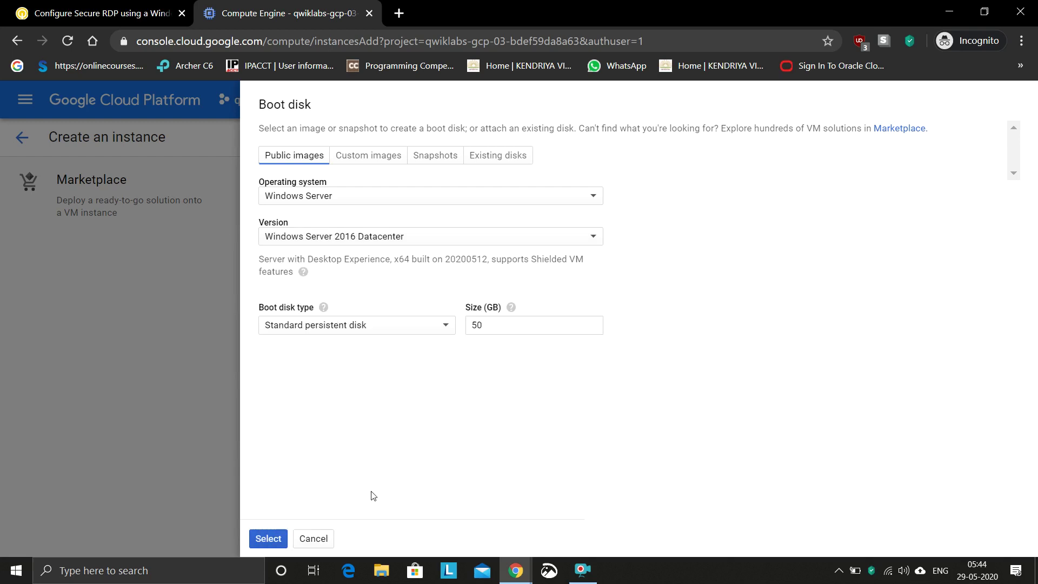
click(473, 326)
text(1)
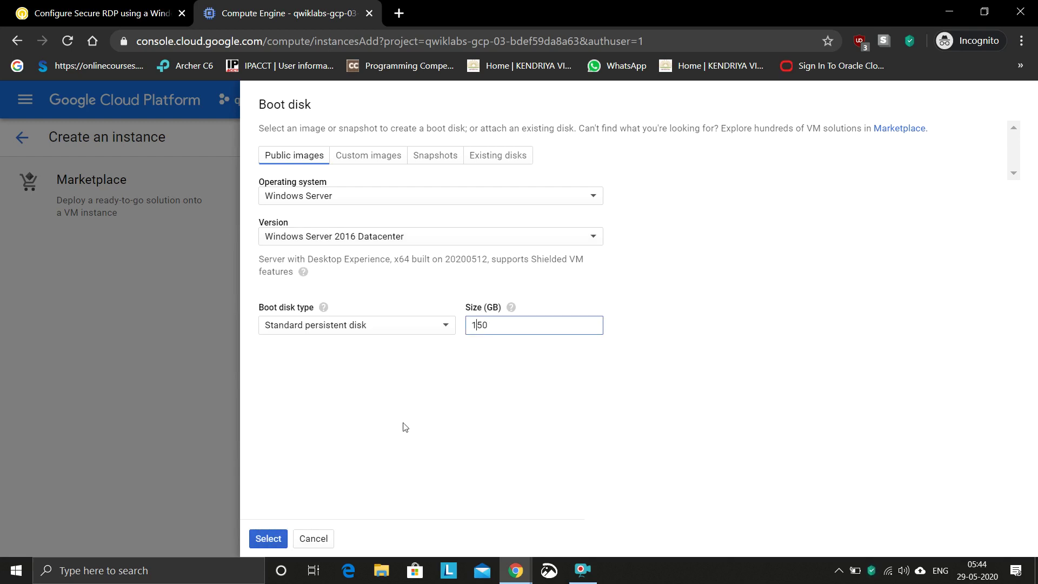
click(280, 534)
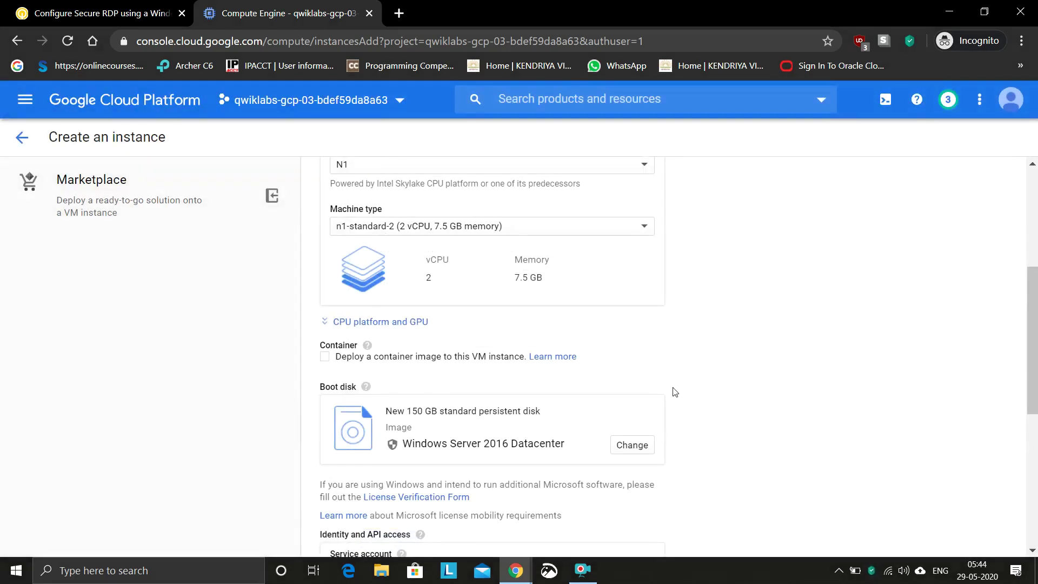
Allow HTTP traffic to vm-bastionhost and enter the network tag rdp.
scroll(813, 413, down, 5)
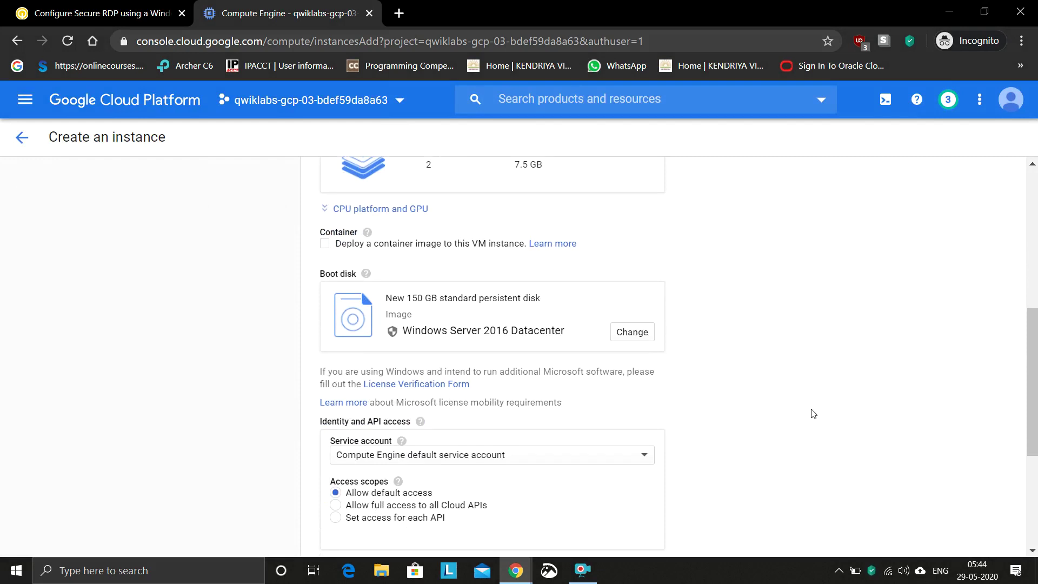
scroll(813, 414, down, 2)
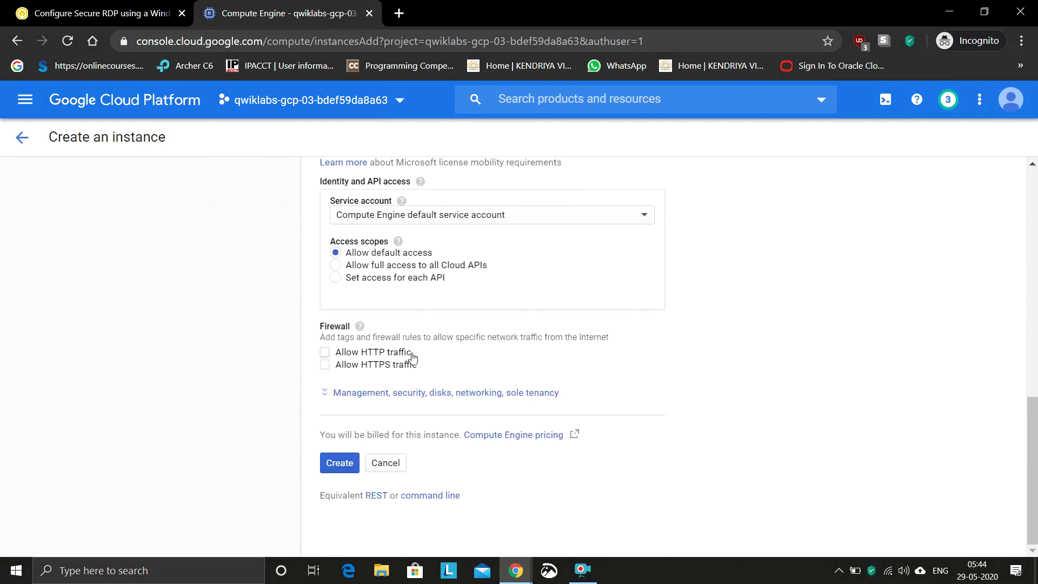
click(348, 355)
click(360, 394)
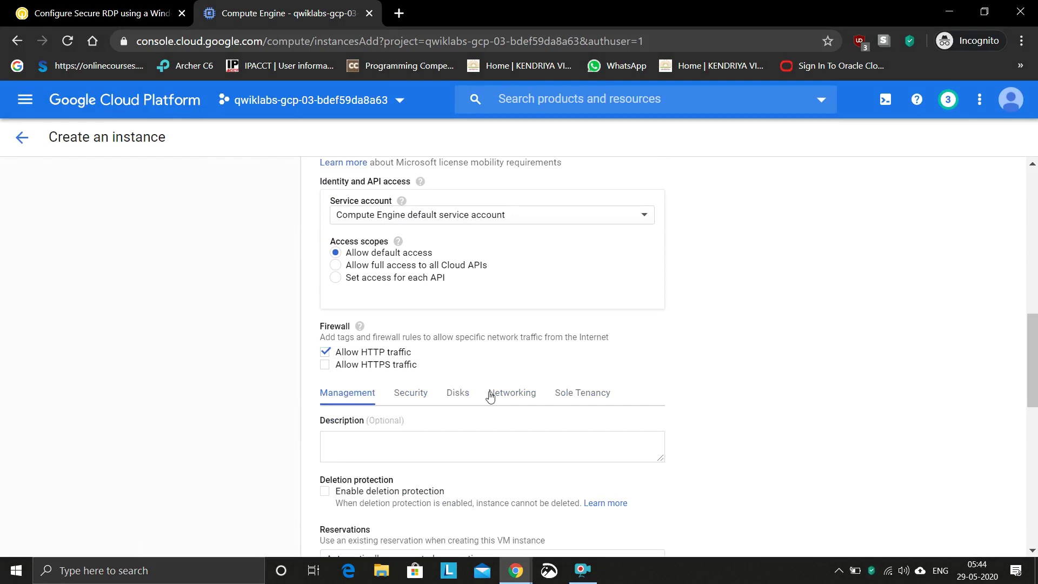
click(511, 394)
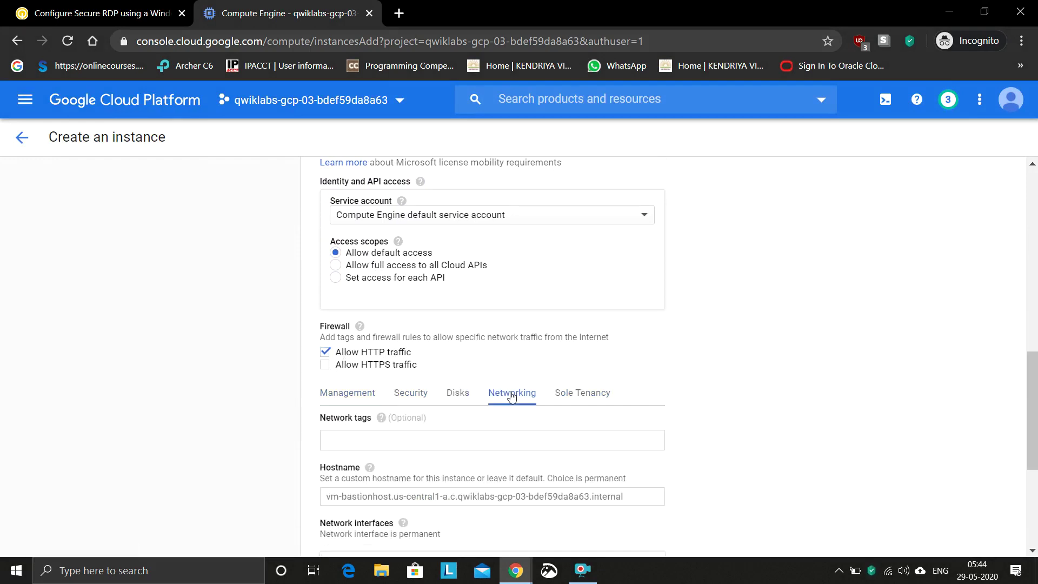
click(408, 436)
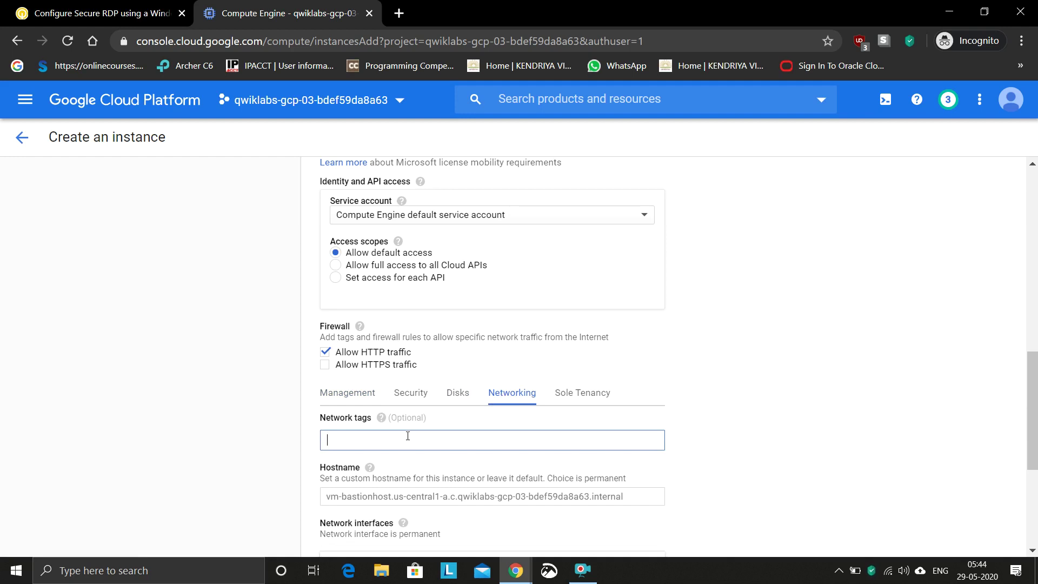
text(rdp)
Switch the default network interface of vm-bastionhost to securenetwork.
scroll(330, 502, down, 1)
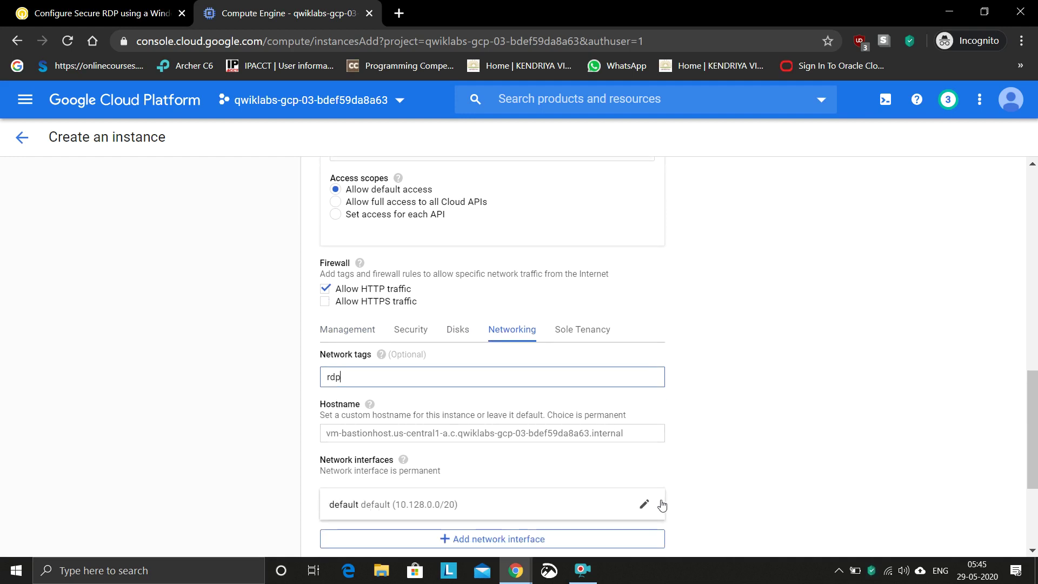
click(645, 505)
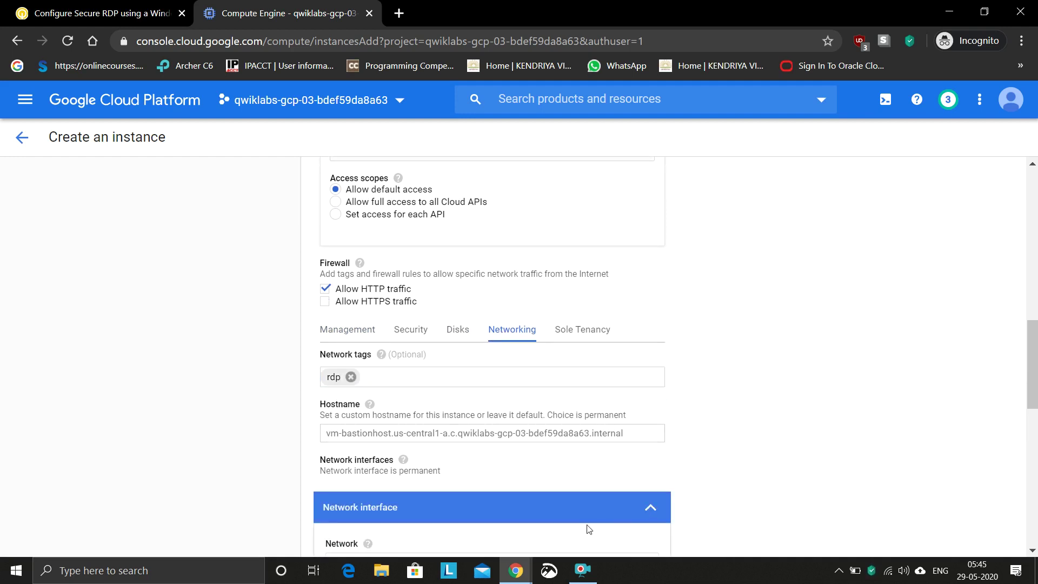
scroll(575, 533, down, 1)
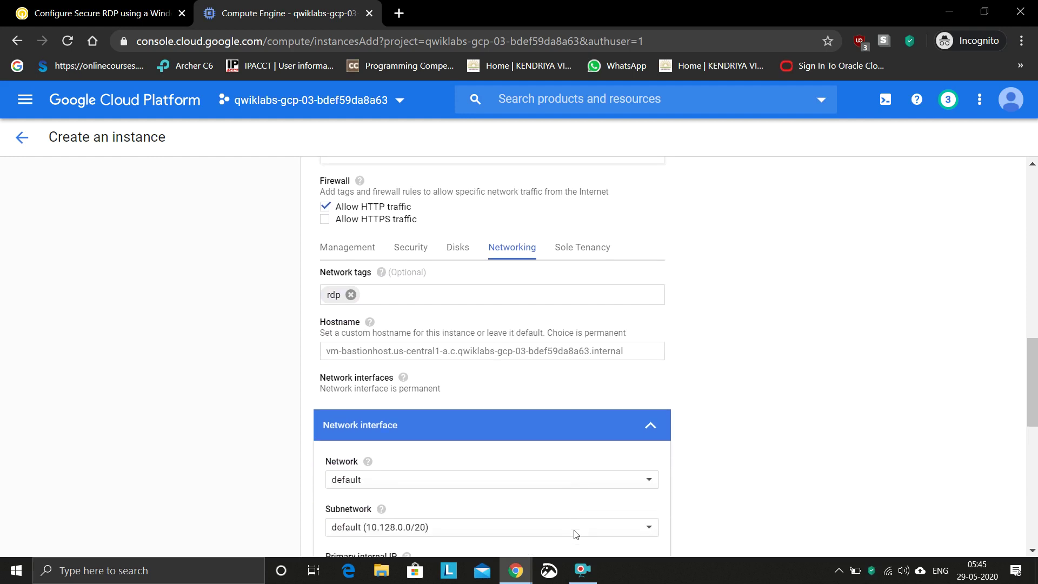
click(540, 478)
click(503, 500)
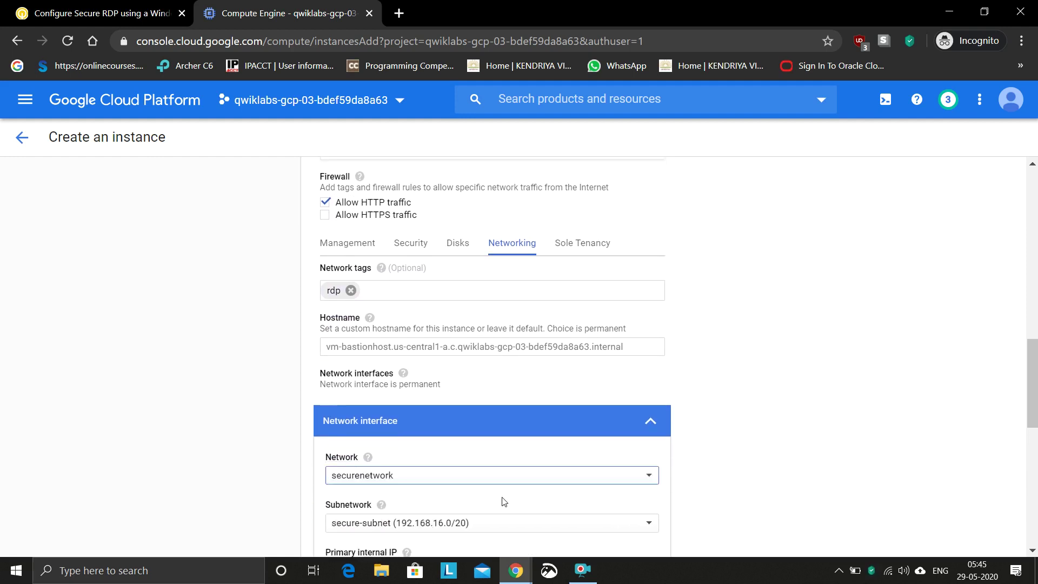
Finish the securenetwork interface with its ephemeral external IP and add a second interface on the default network with external IP None.
scroll(503, 500, down, 3)
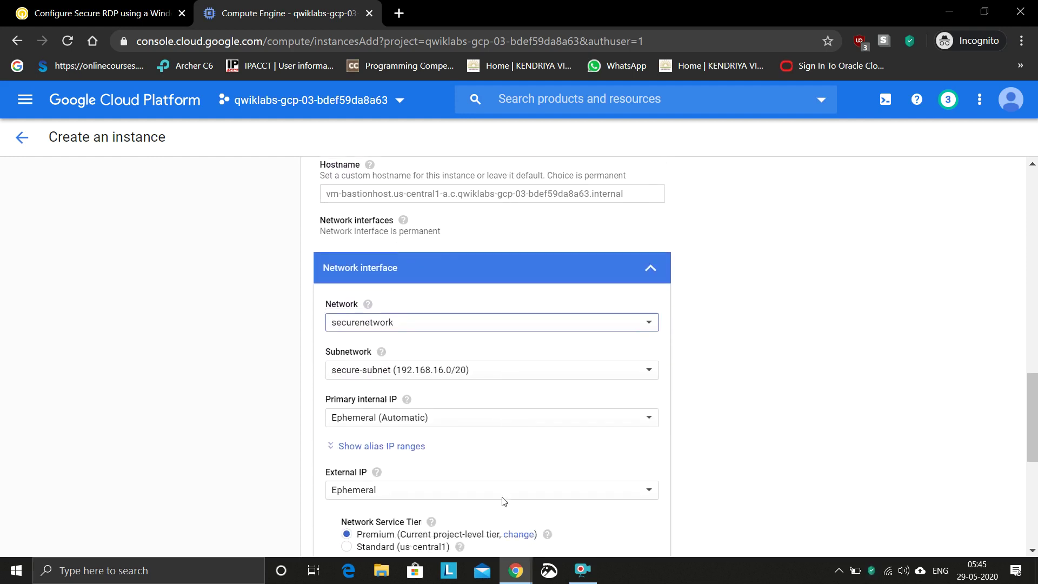
scroll(502, 500, down, 3)
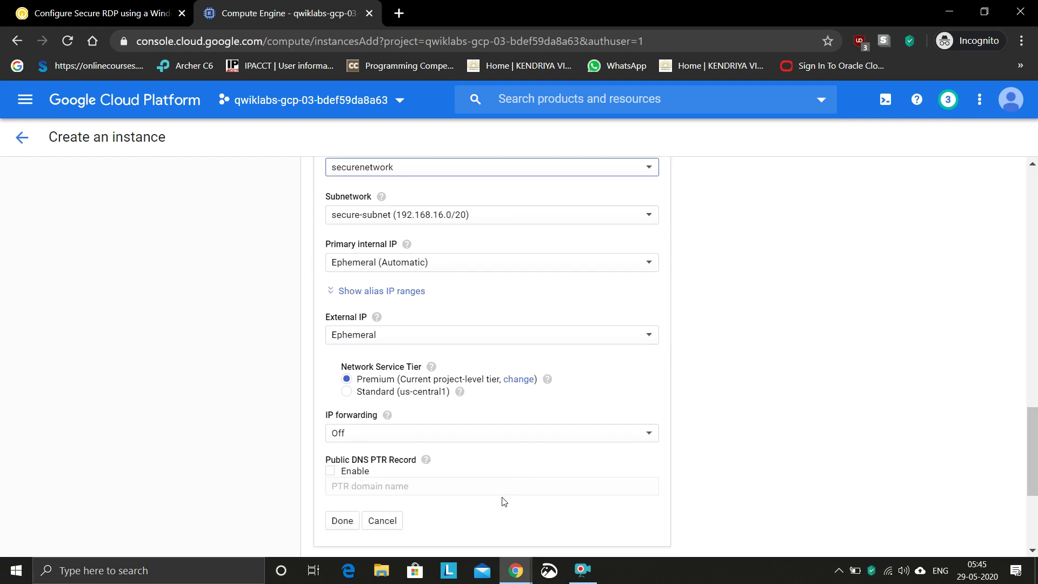
scroll(503, 501, down, 1)
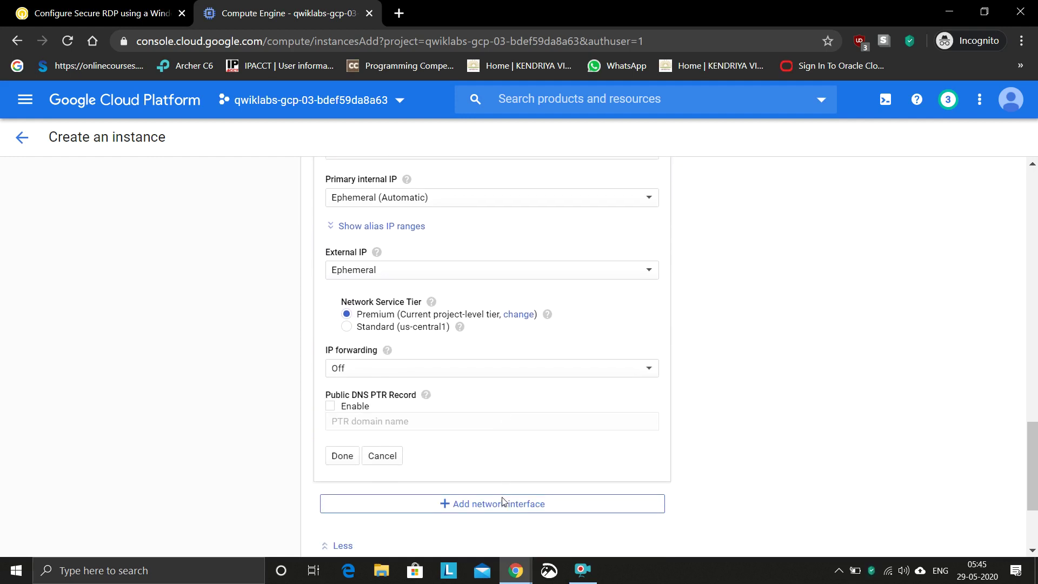
click(342, 455)
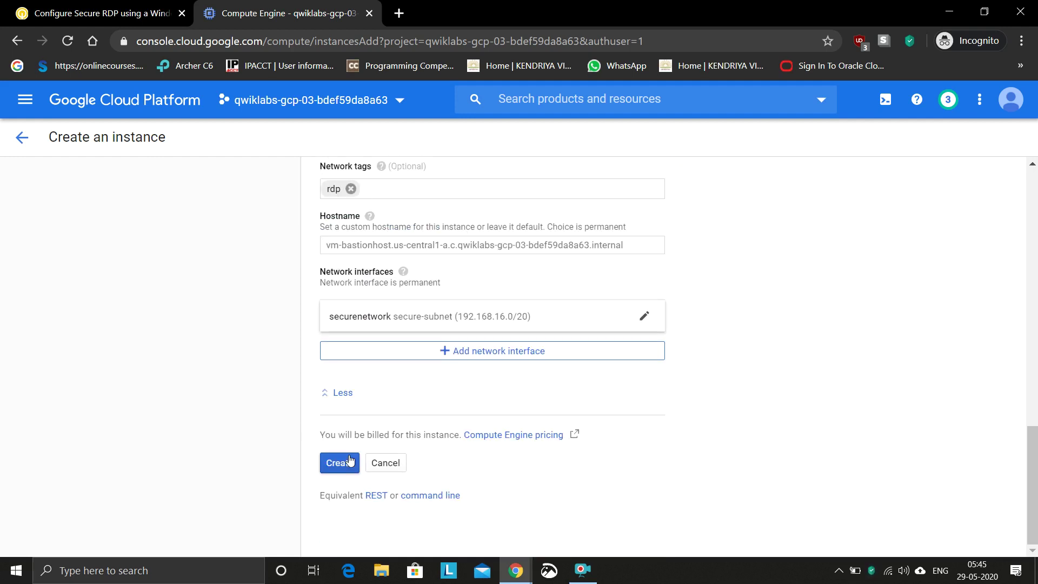
click(425, 351)
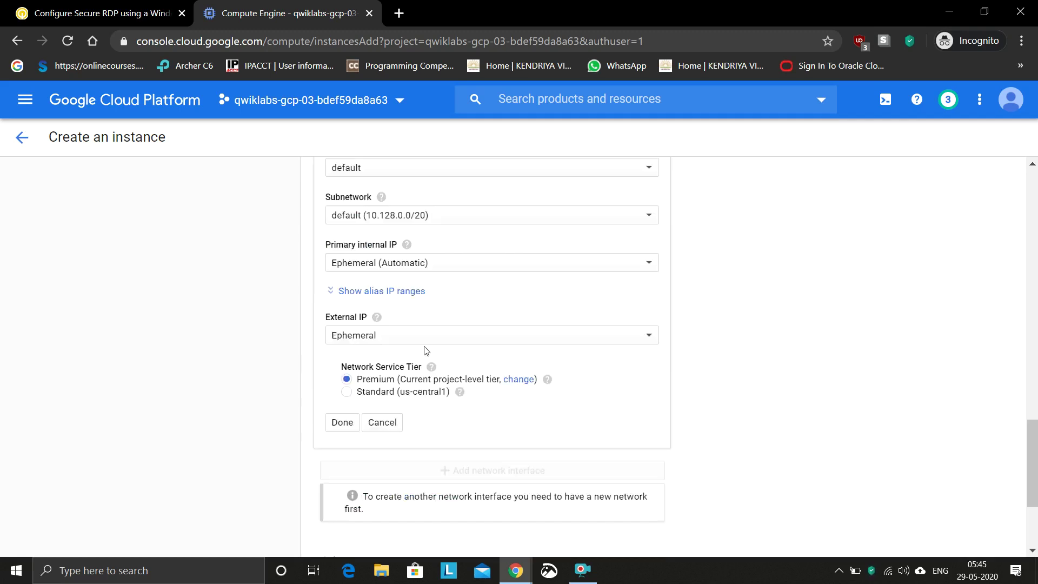
click(394, 338)
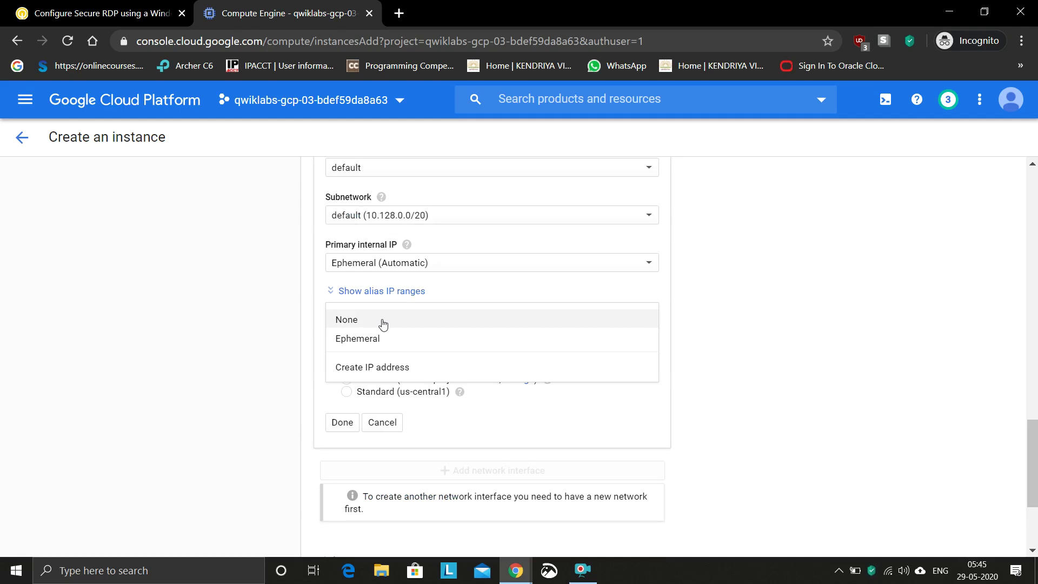
click(384, 323)
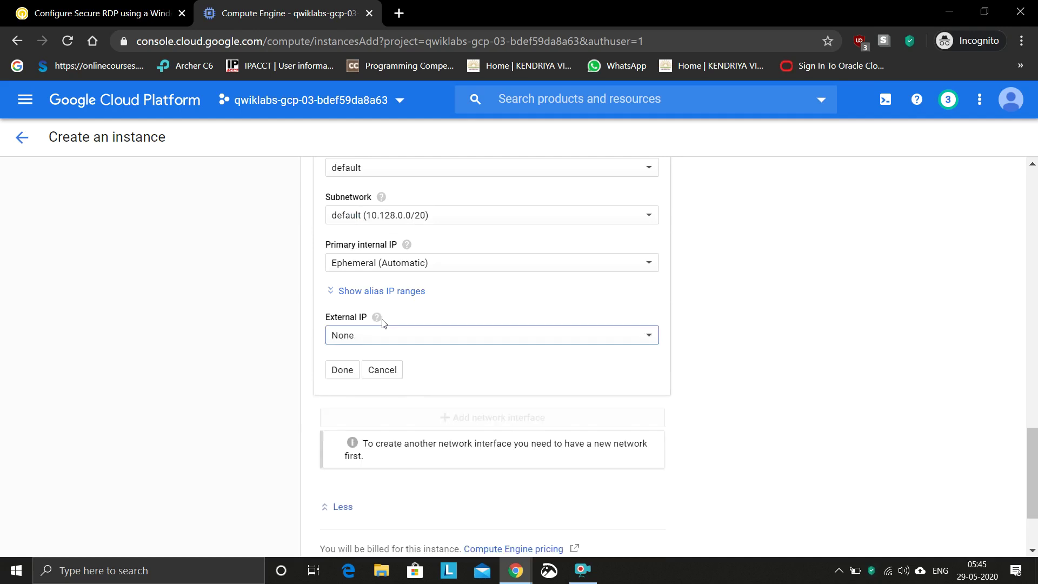
click(342, 370)
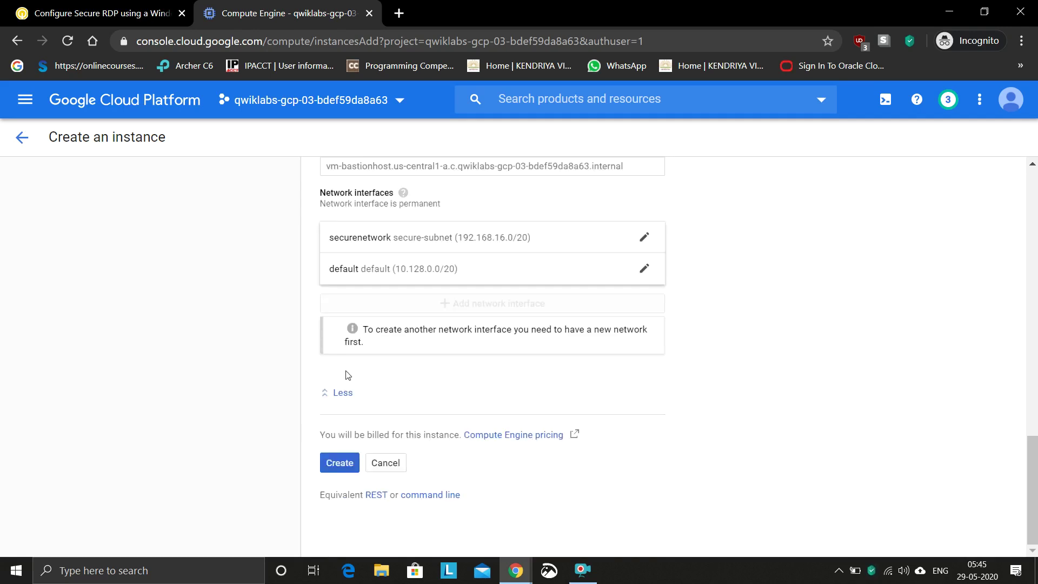
Check the two interfaces against the lab instructions and create the vm-bastionhost instance.
click(69, 16)
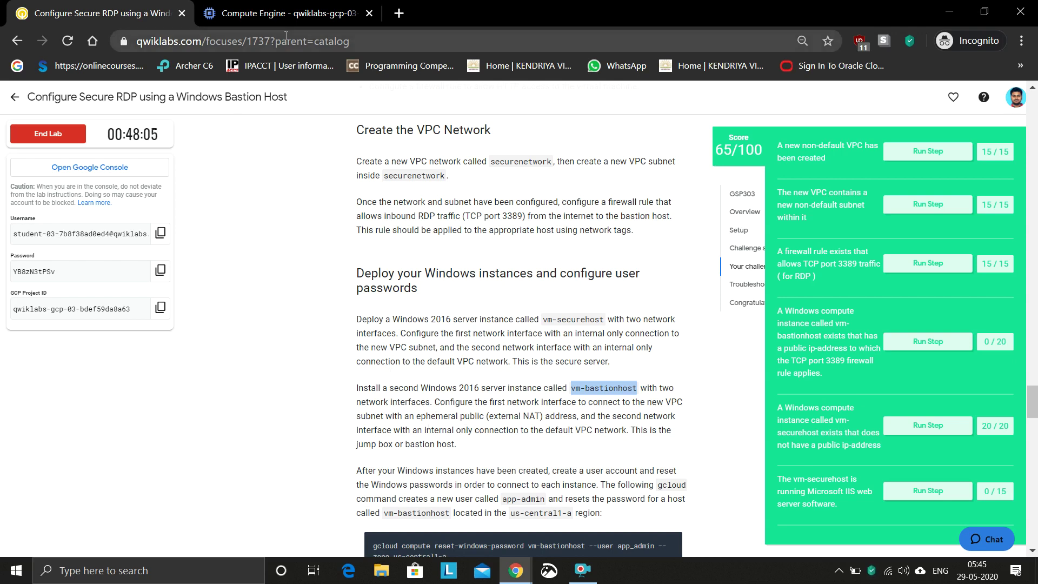
click(284, 17)
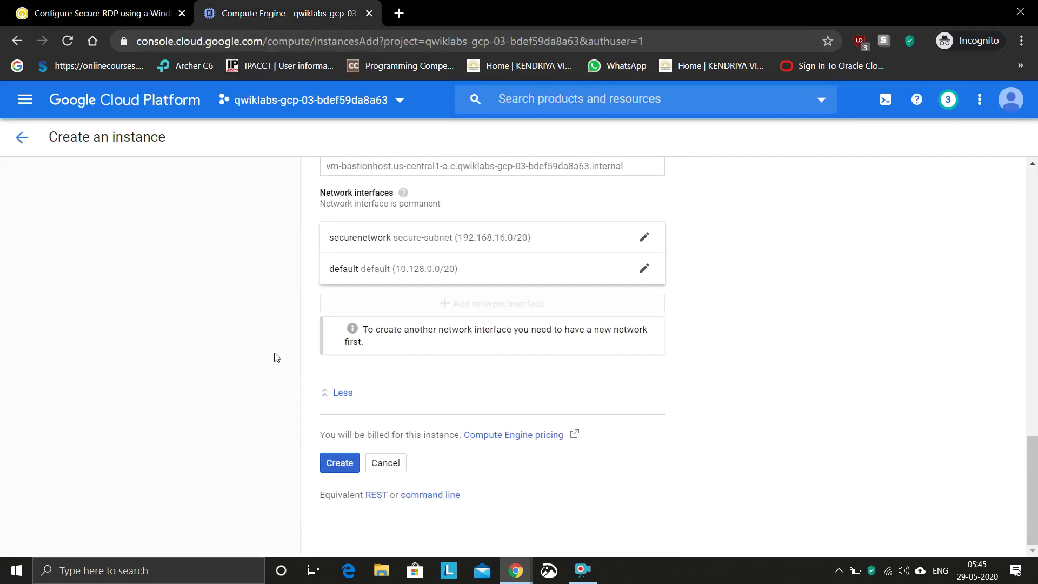
click(335, 465)
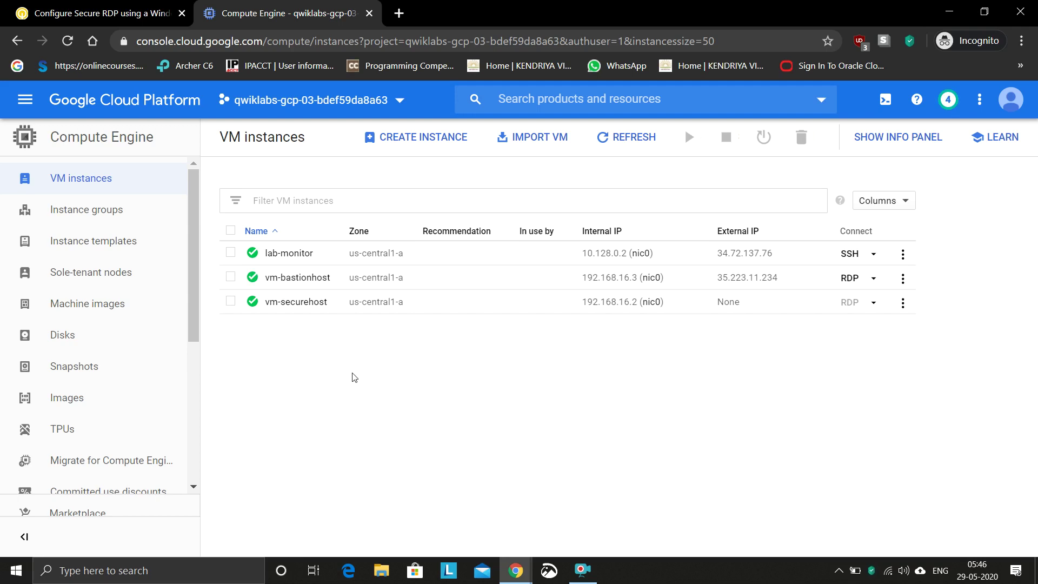
Check the lab score and copy the gcloud password-reset command for vm-bastionhost from the lab instructions.
click(152, 5)
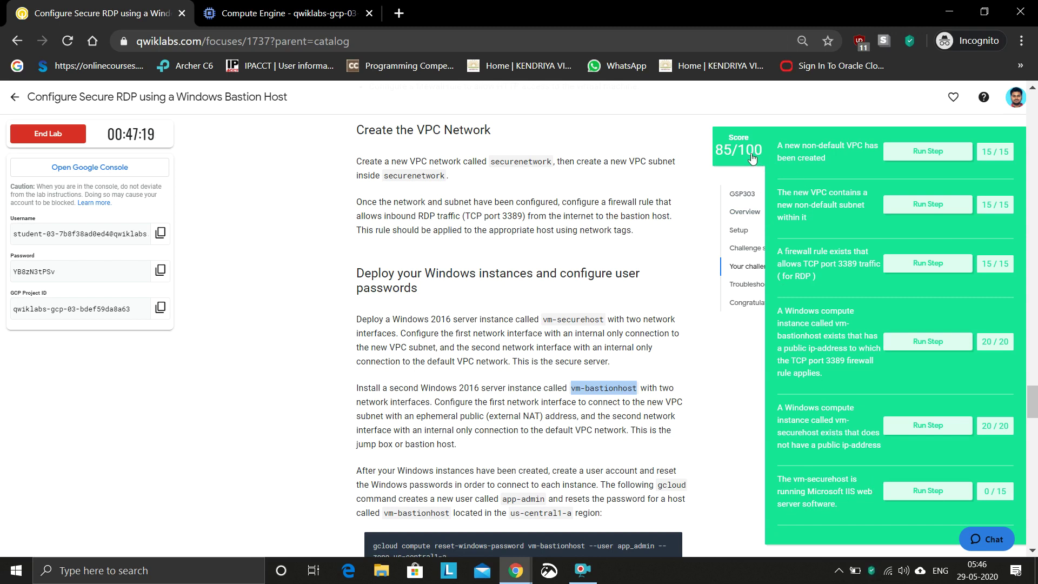
click(723, 186)
scroll(641, 406, down, 2)
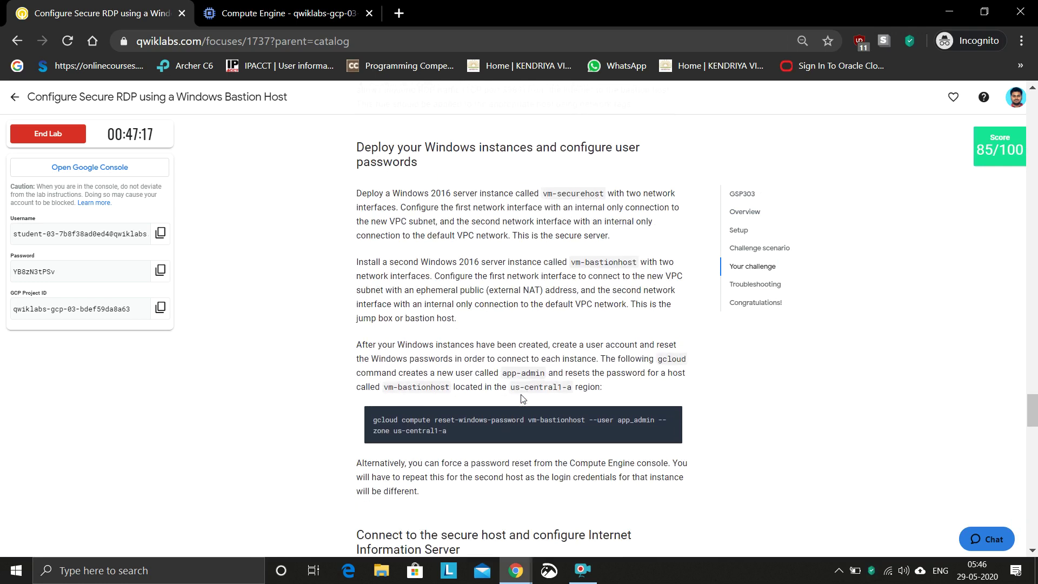
click(672, 415)
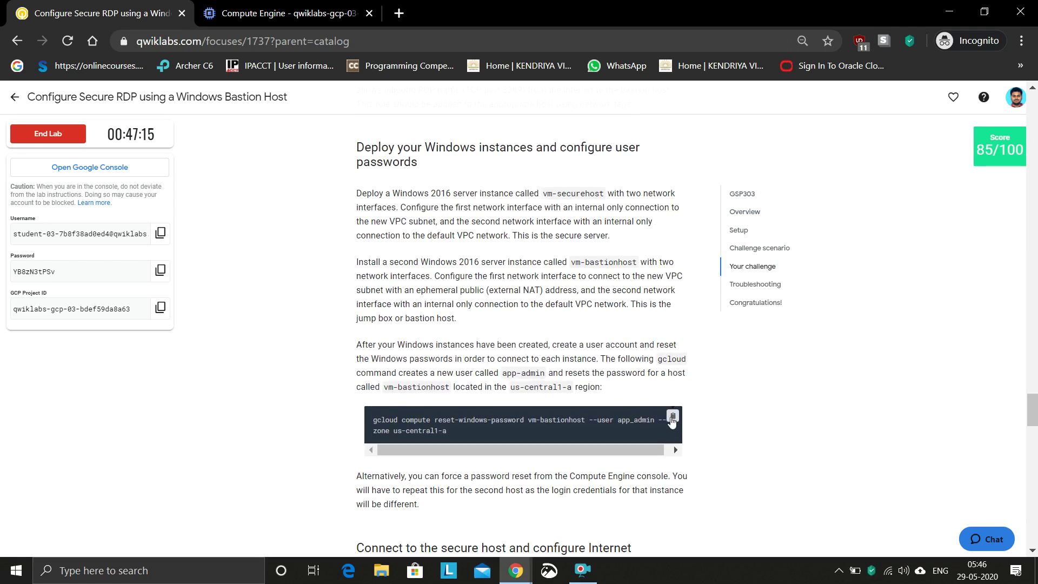
Start Cloud Shell and run gcloud compute reset-windows-password vm-bastionhost --user app_admin --zone us-central1-a, agreeing to the password reset.
click(314, 6)
click(884, 101)
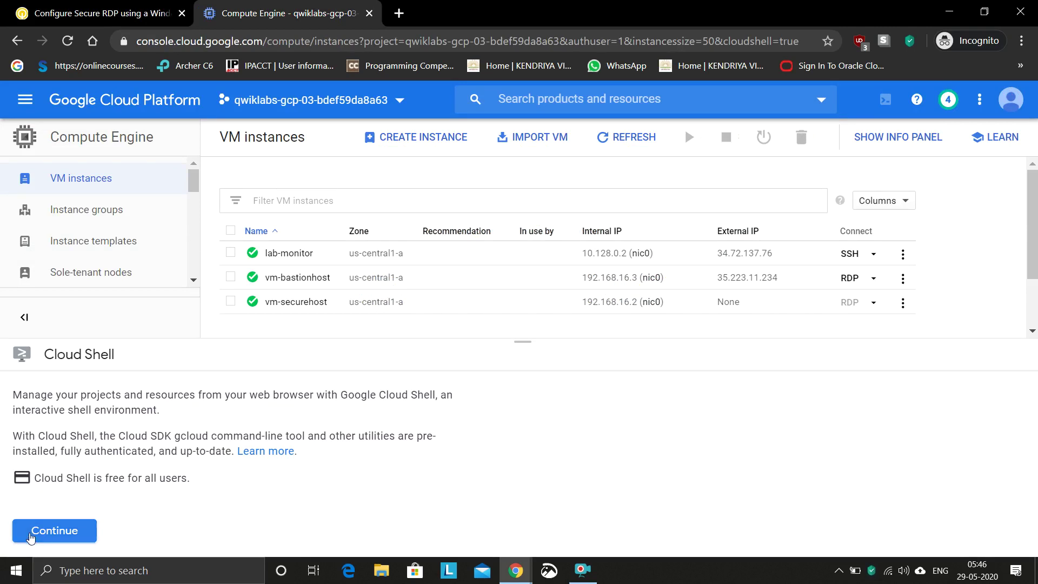
click(43, 534)
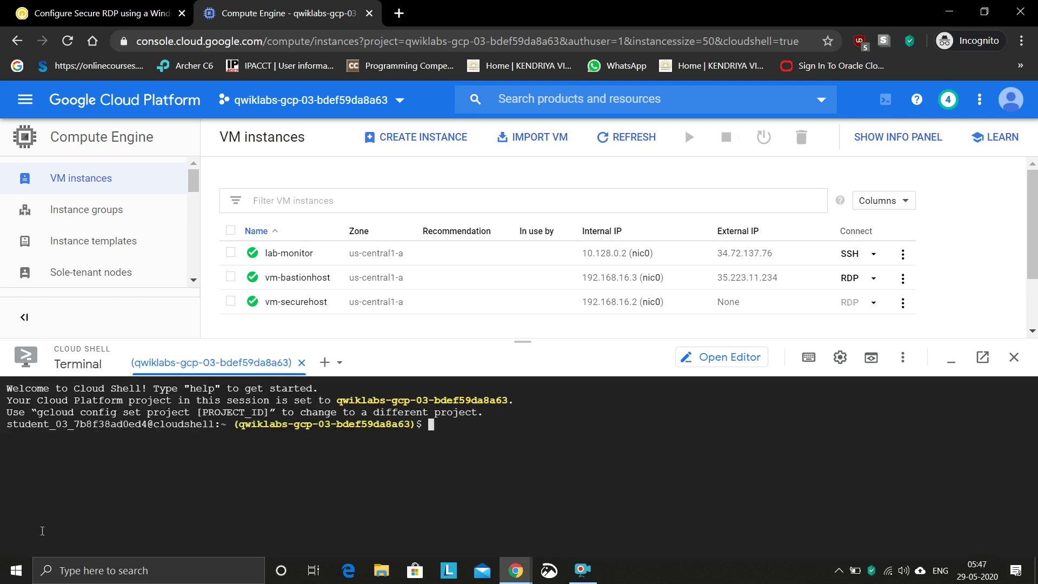
key(ctrl+v)
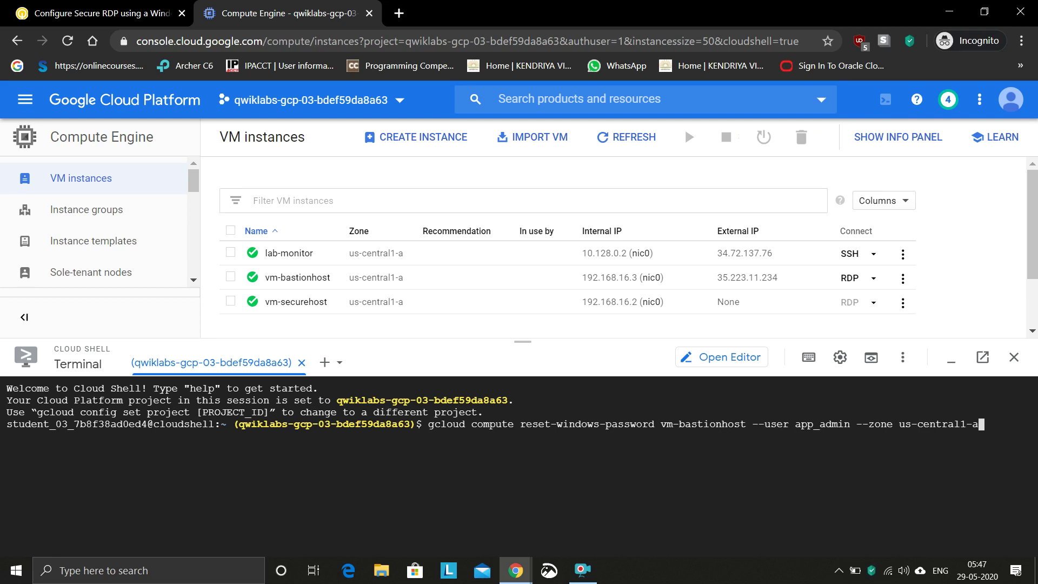
key(Return)
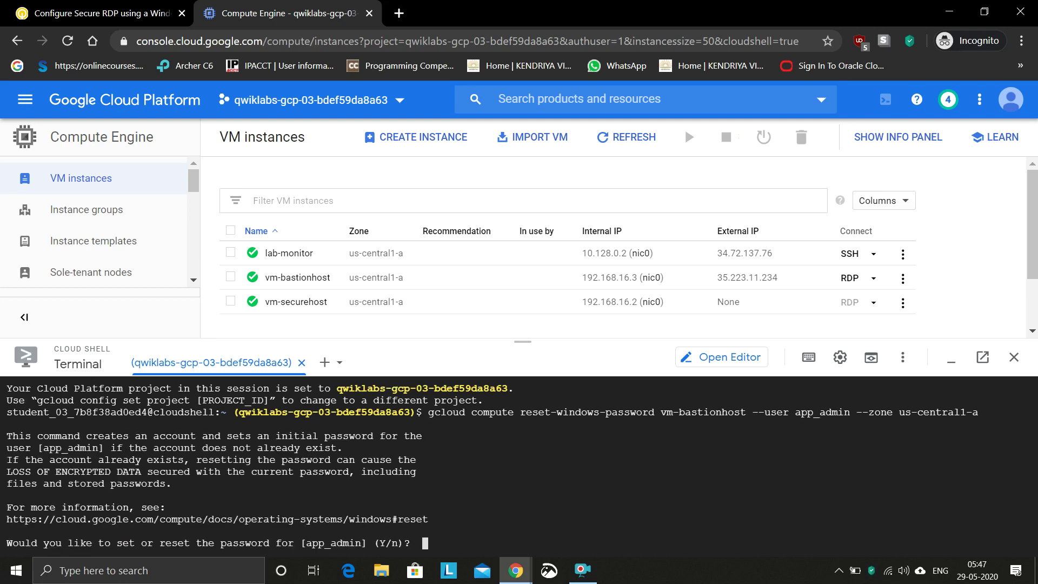
text(y)
key(Return)
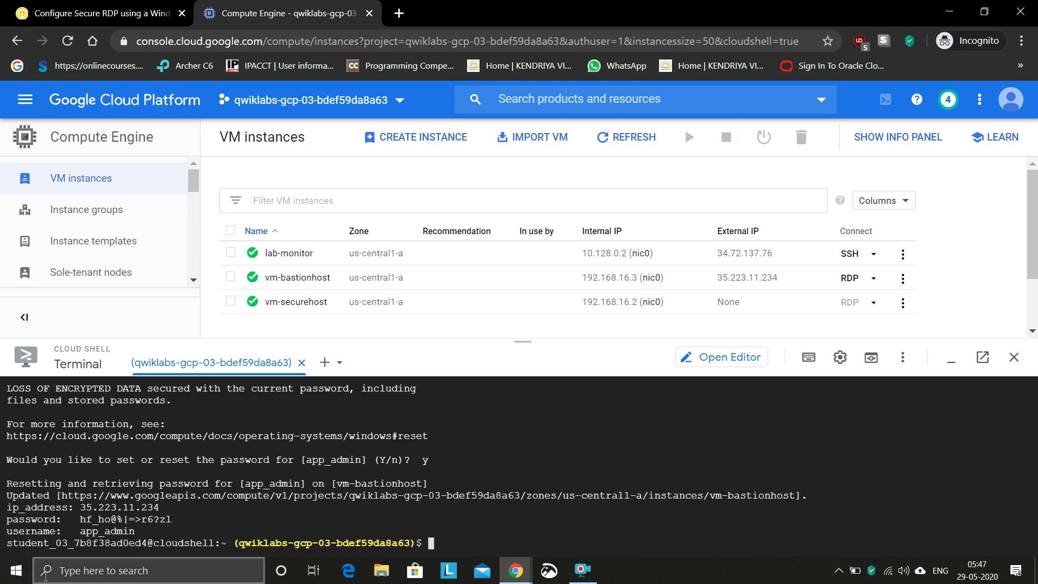
Find and open the Remote Desktop Connection app on the local Windows machine.
click(67, 577)
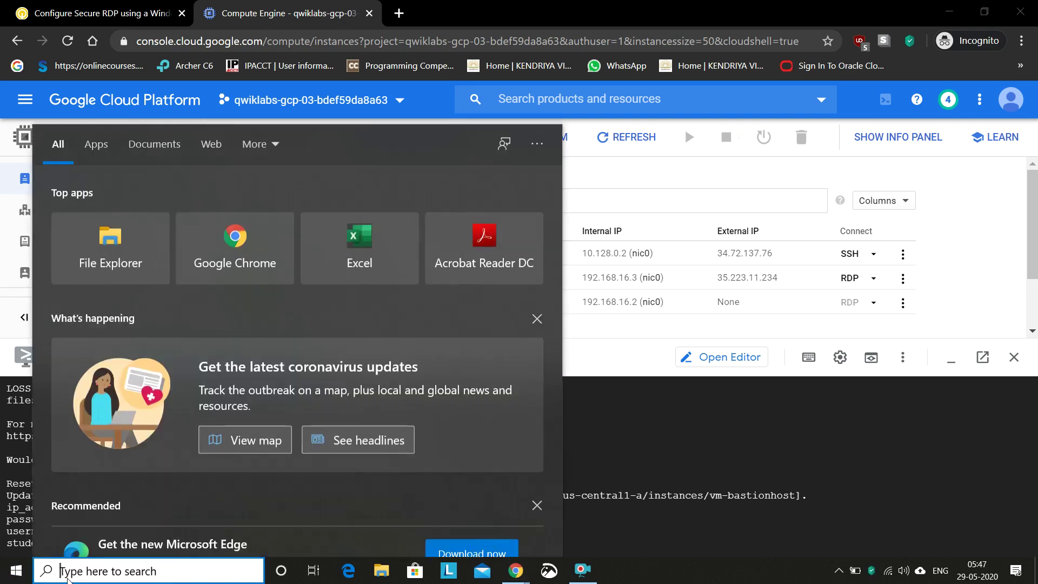
text(c)
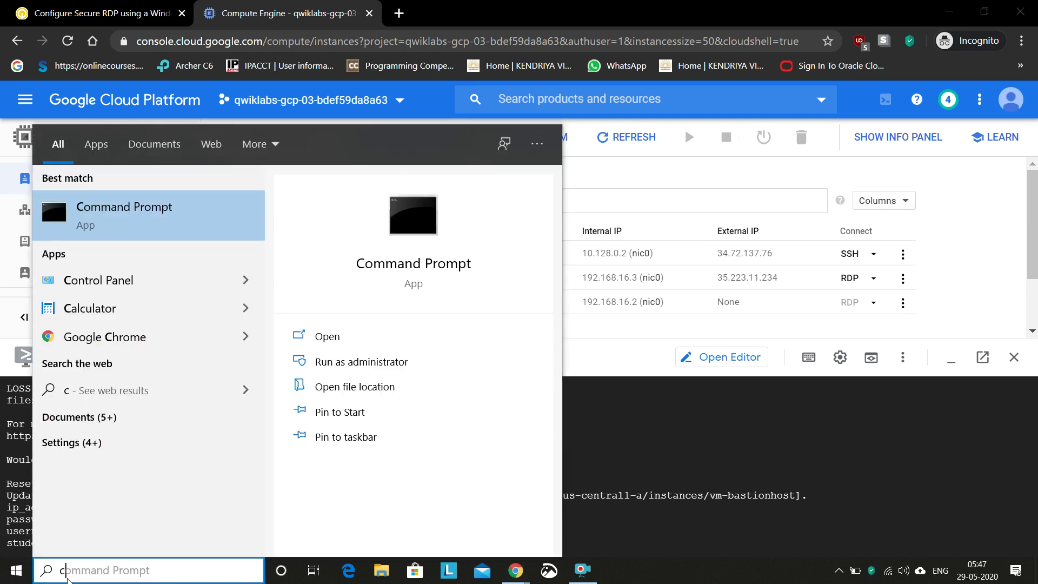
key(BackSpace)
text(remo)
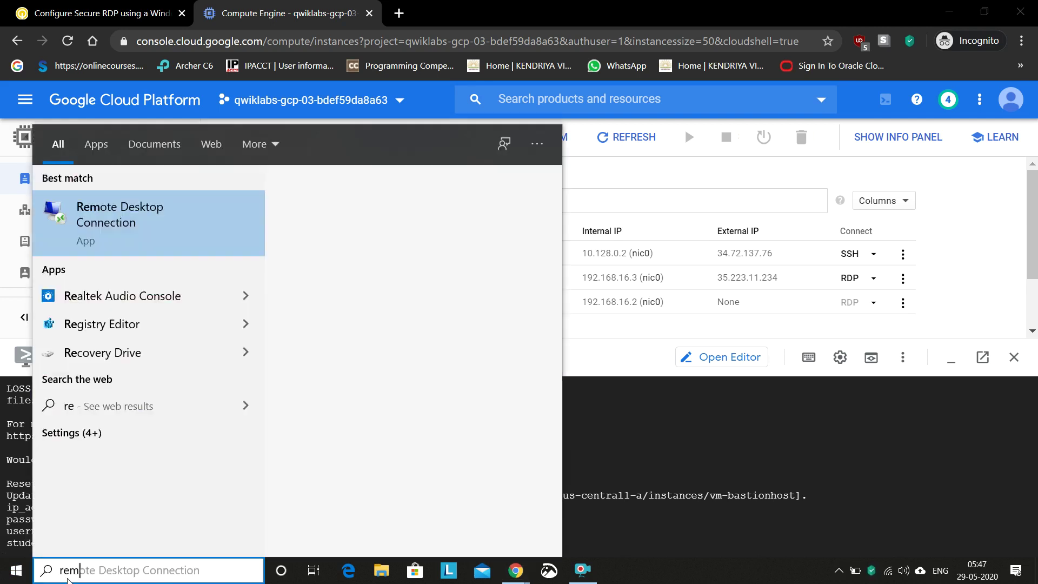
click(107, 236)
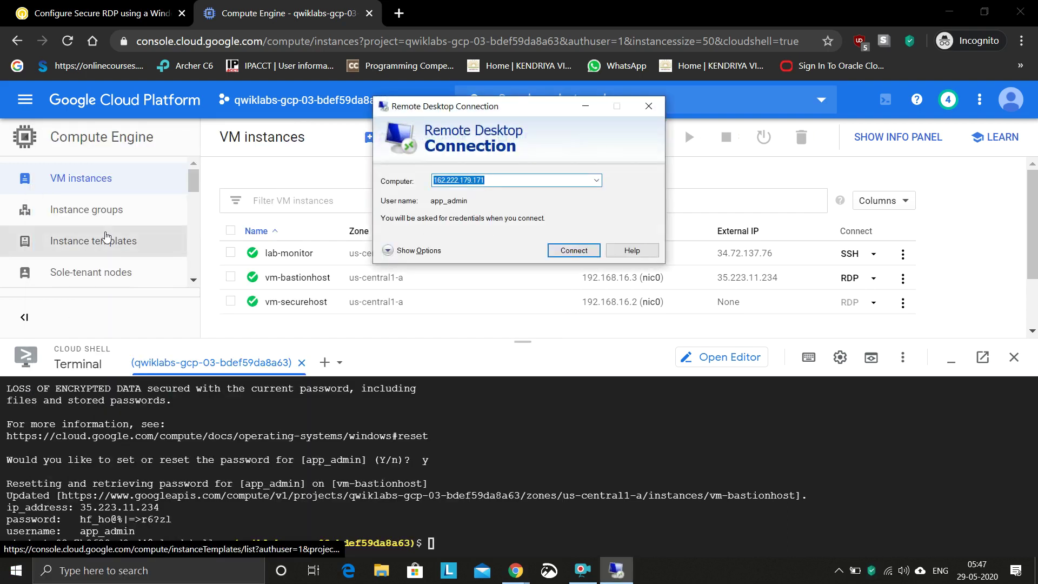
Enter vm-bastionhost's external IP 35.223.11.234 as the remote computer and try to connect, dismissing the error and minimizing the connection window.
key(BackSpace)
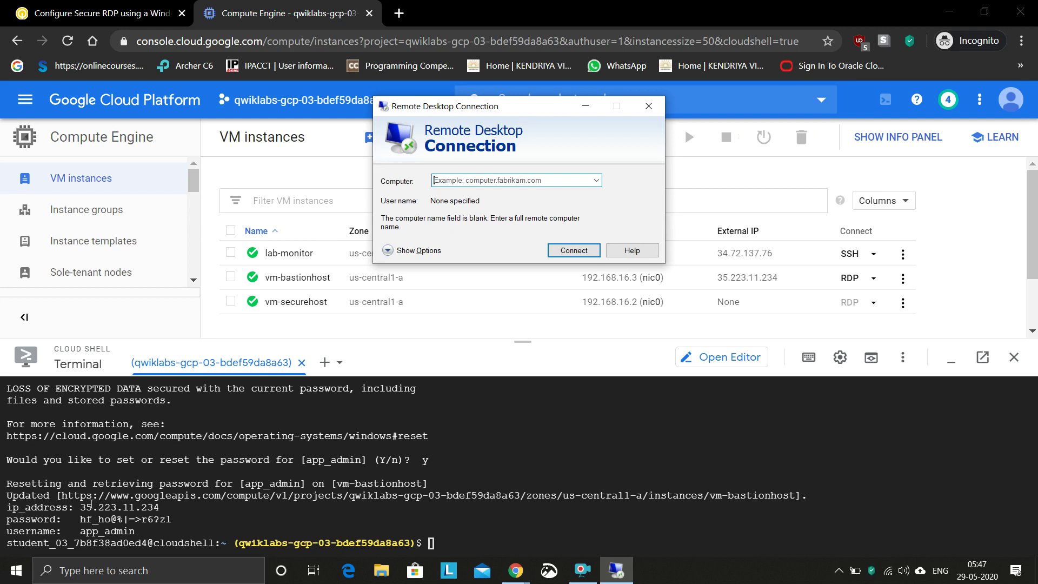
drag(80, 506, 159, 507)
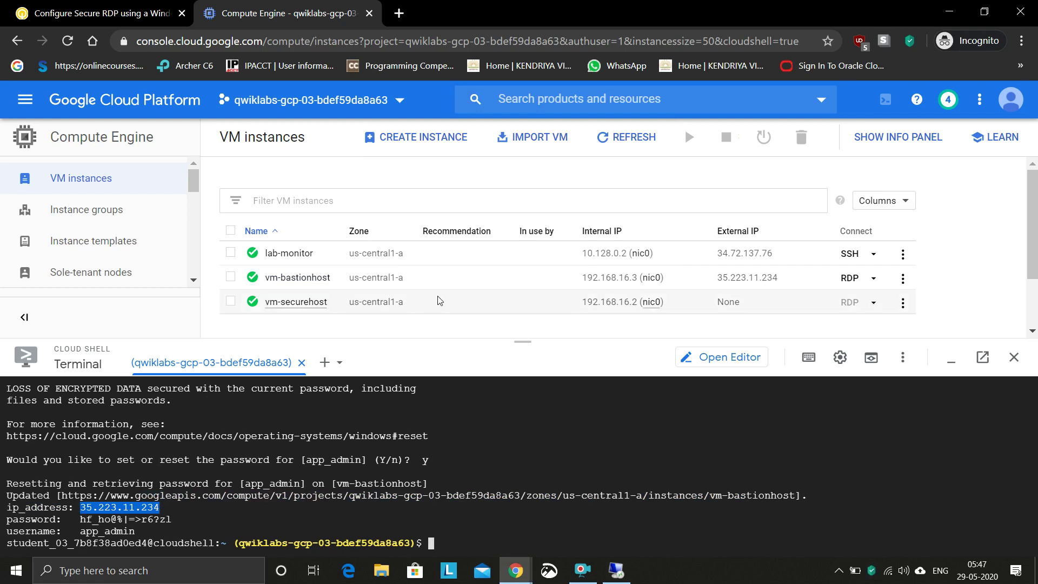
click(612, 568)
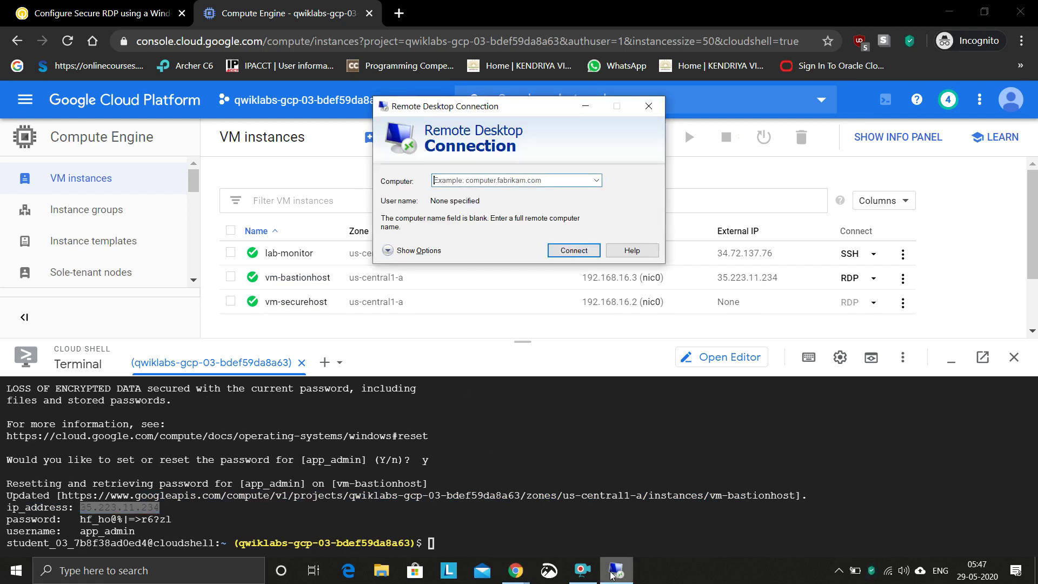
key(ctrl+v)
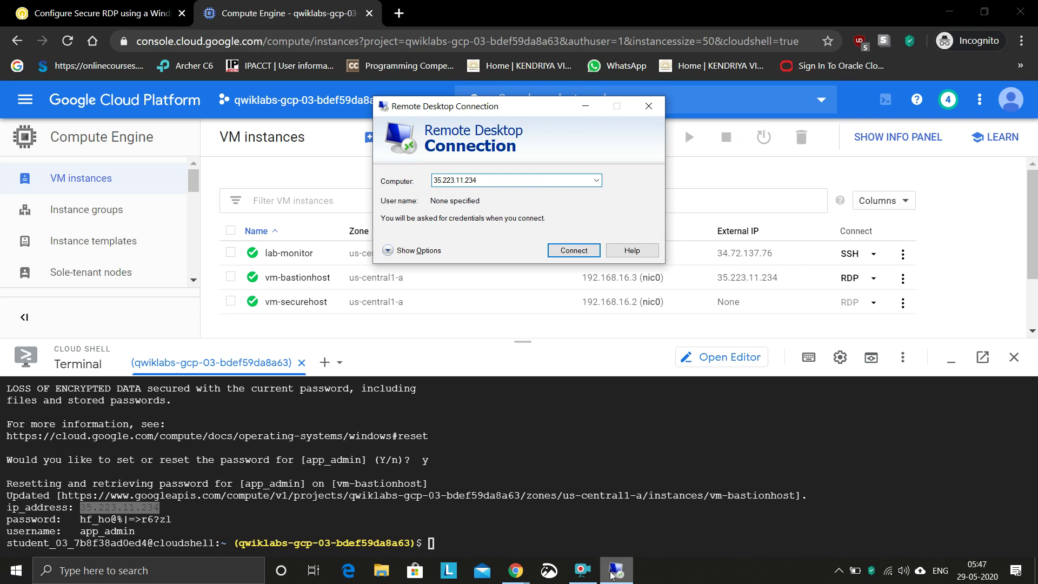
click(574, 251)
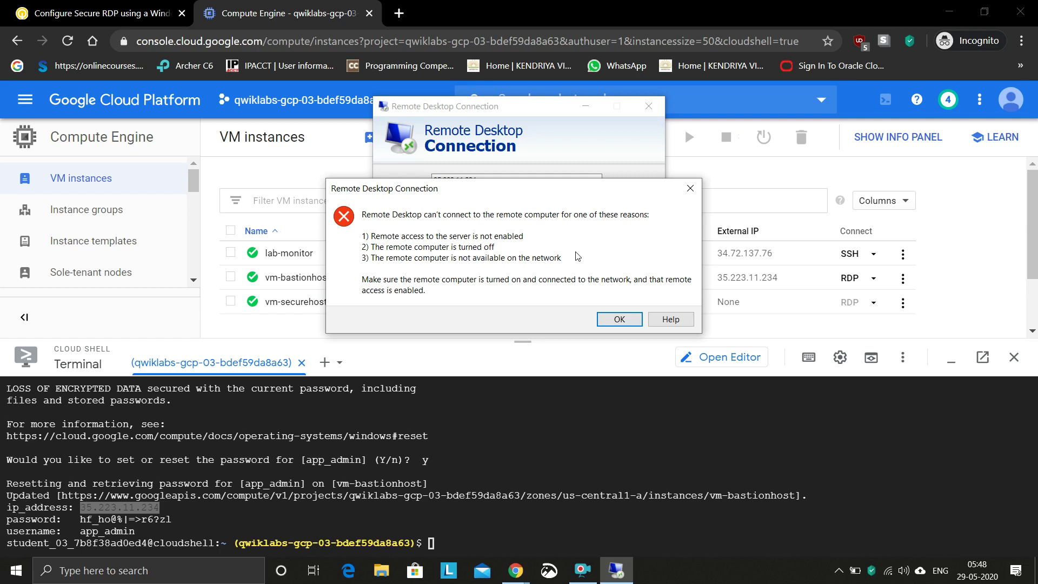
click(614, 321)
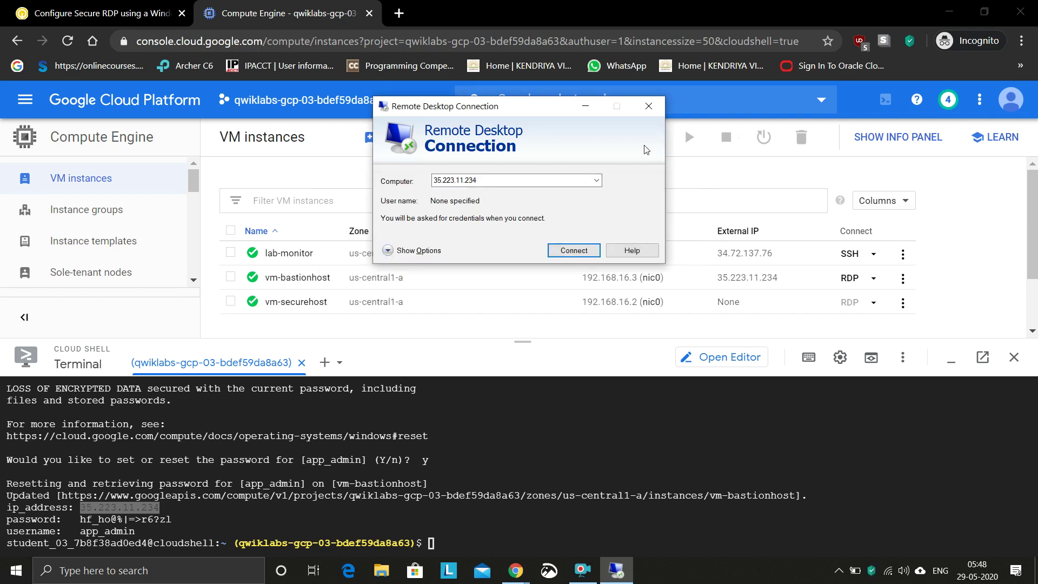
click(586, 111)
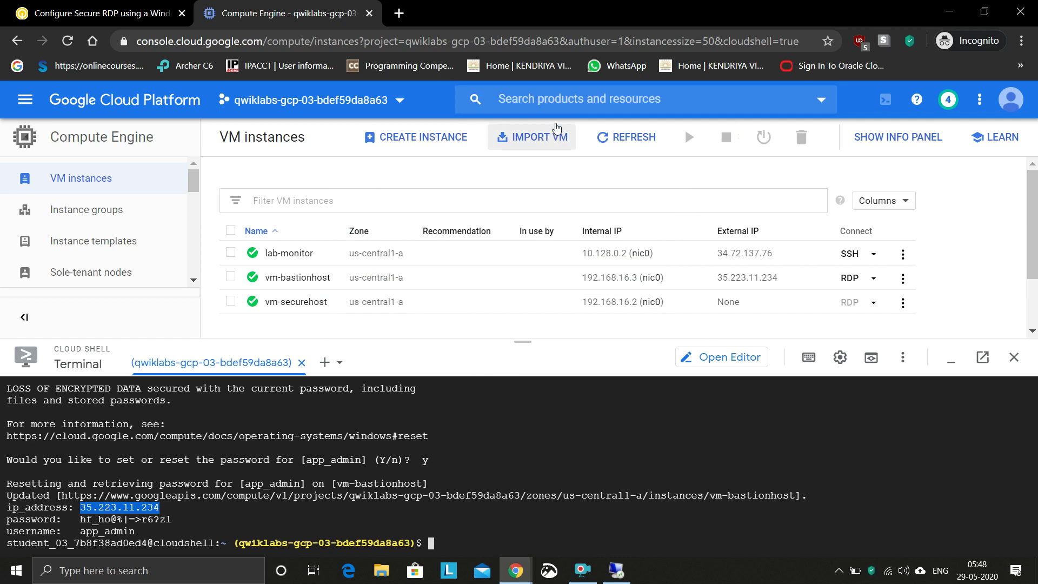
Switch to the VPC network firewall rules and open the details of the secure-allow-rdp rule.
click(568, 100)
text(vpc)
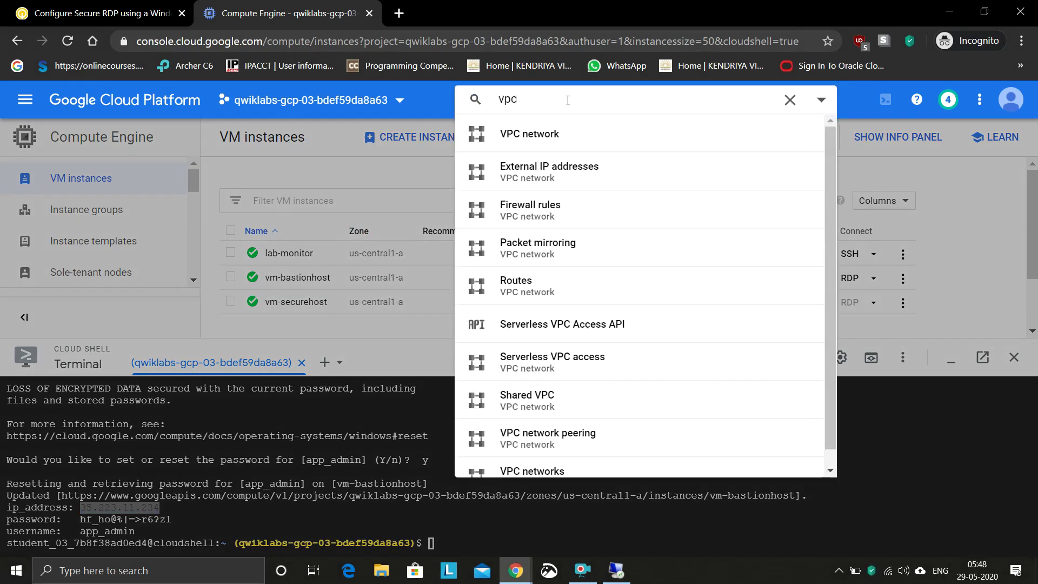
click(534, 135)
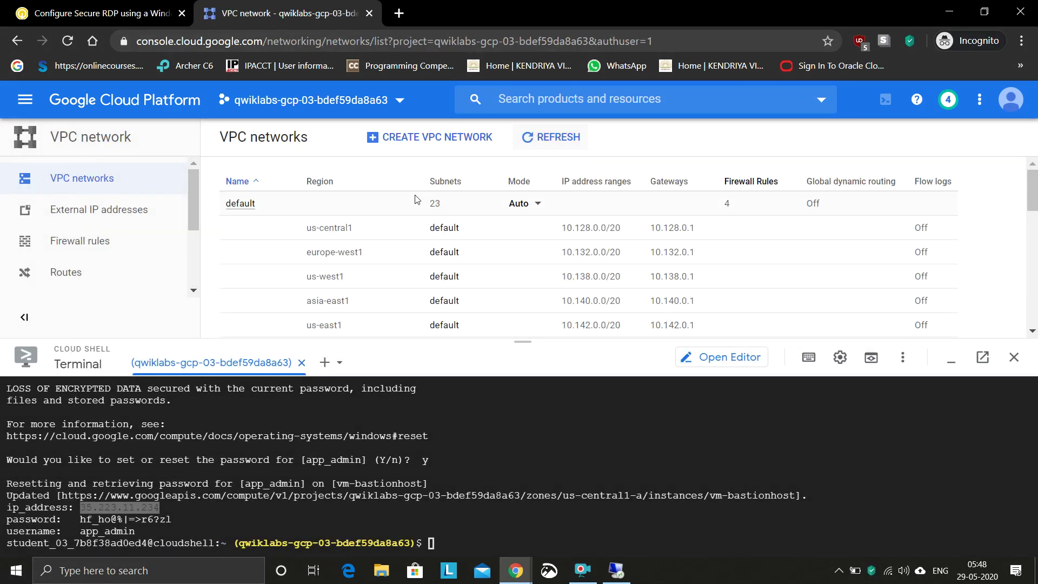
click(92, 242)
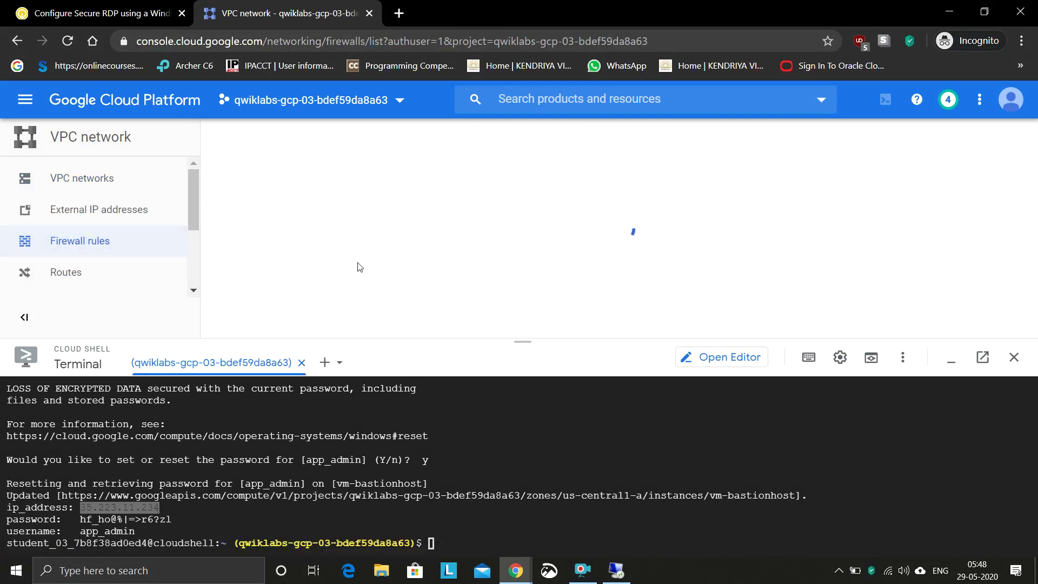
scroll(358, 267, down, 2)
scroll(357, 267, down, 2)
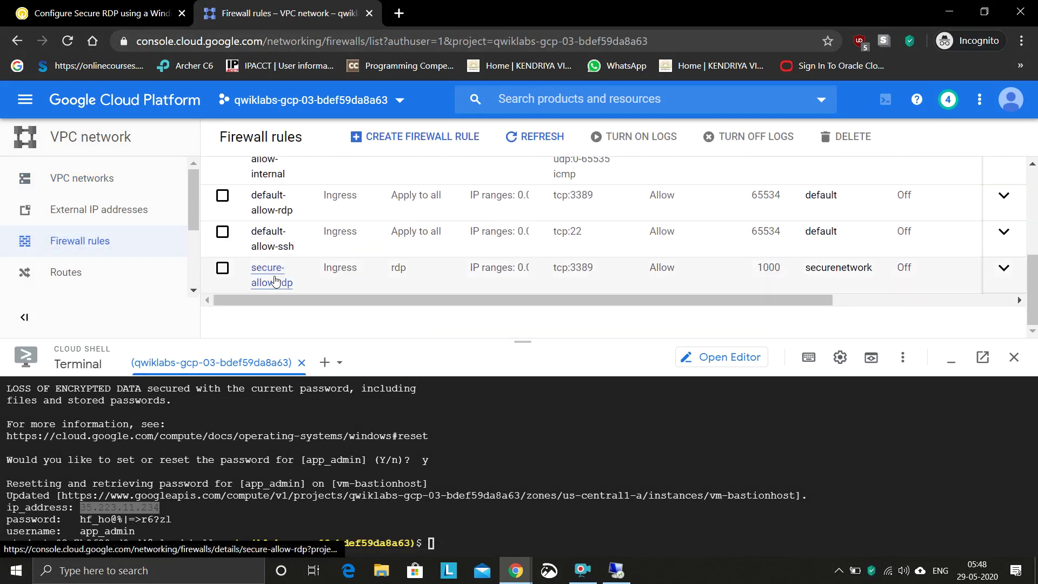
click(275, 281)
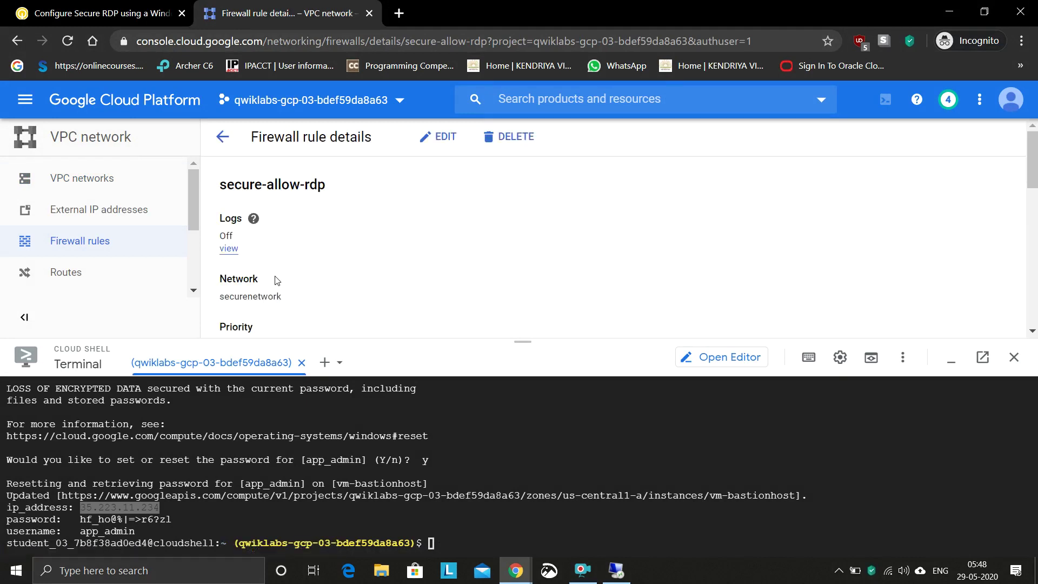
Examine the secure-allow-rdp firewall rule's details down to the table of applicable instances.
scroll(390, 269, down, 2)
scroll(392, 269, down, 4)
scroll(392, 269, down, 3)
scroll(393, 269, down, 1)
scroll(393, 269, down, 4)
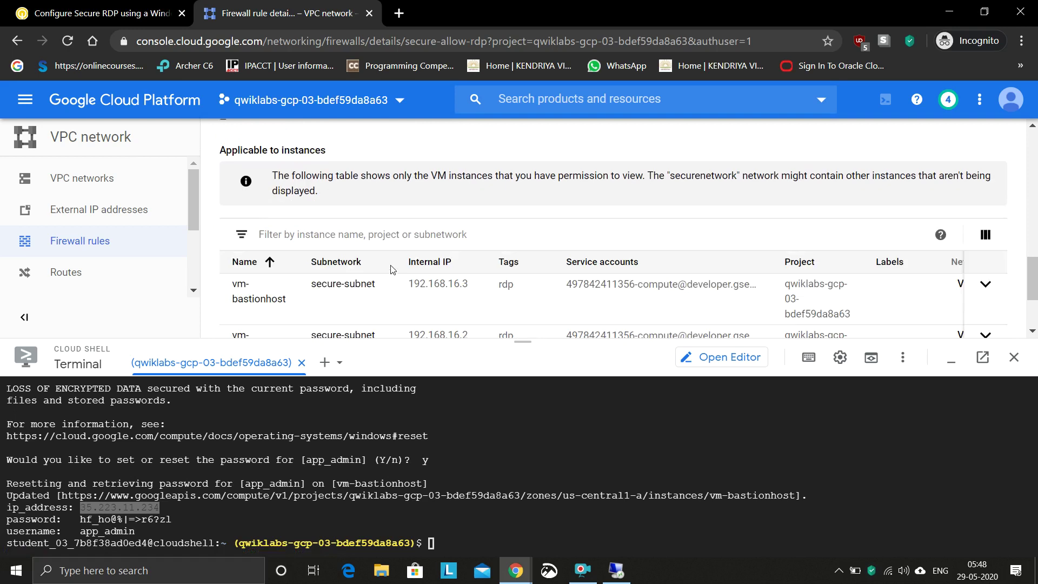
scroll(392, 269, down, 3)
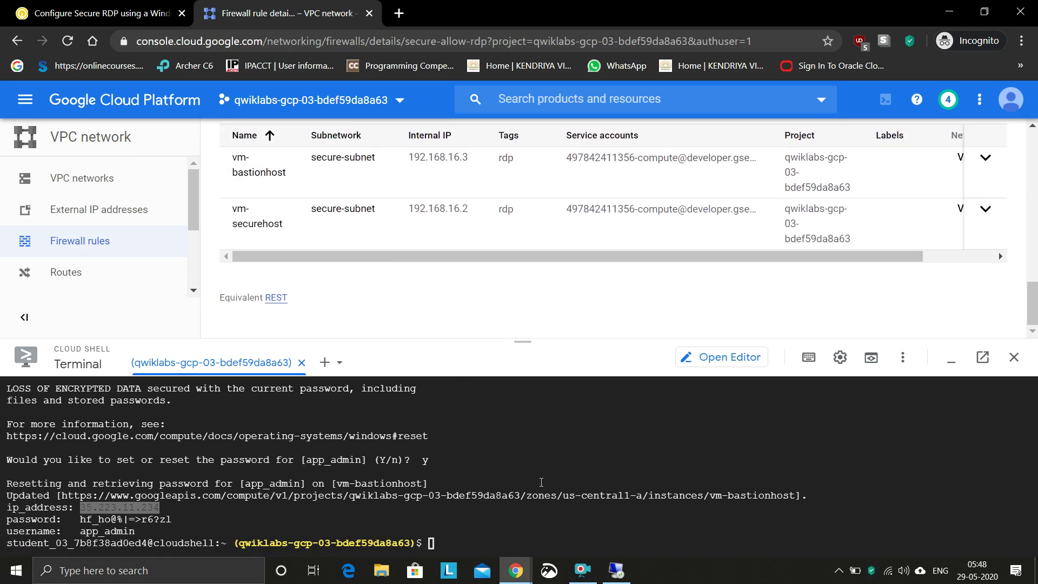
Try again to connect to 35.223.11.234 through Remote Desktop Connection, then dismiss the error and close the connection window.
click(616, 571)
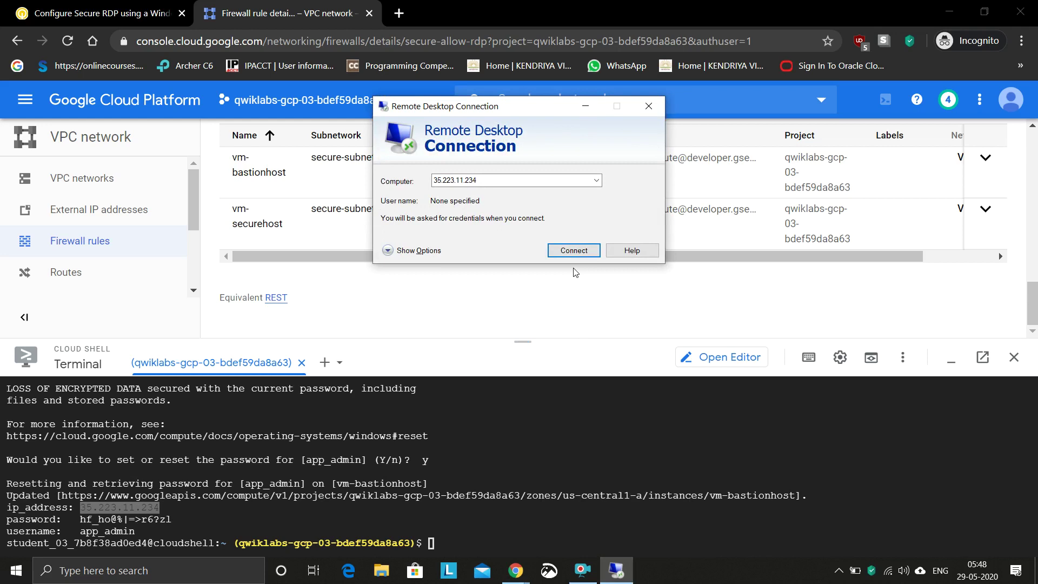
click(574, 251)
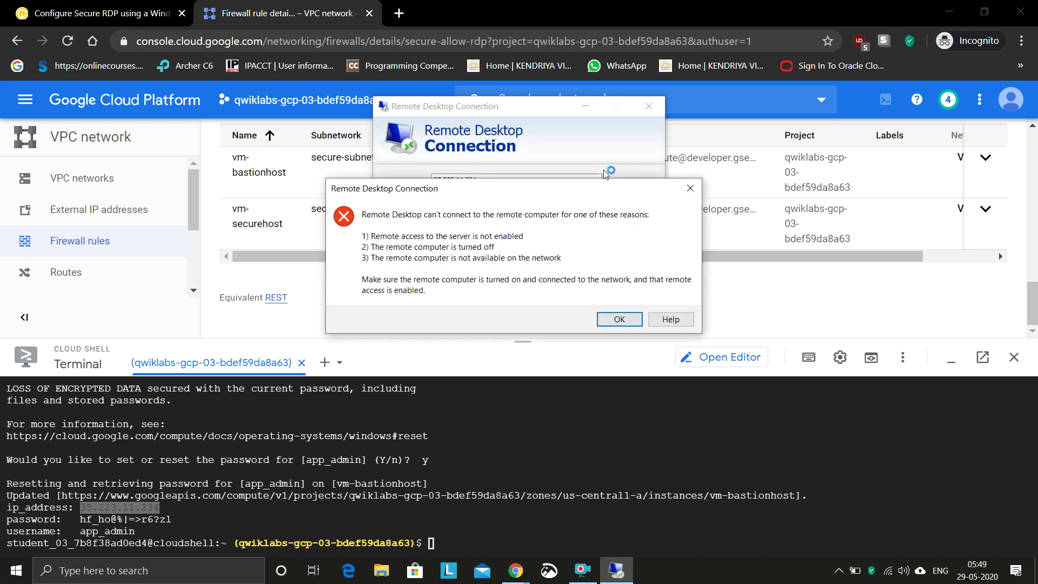
click(691, 188)
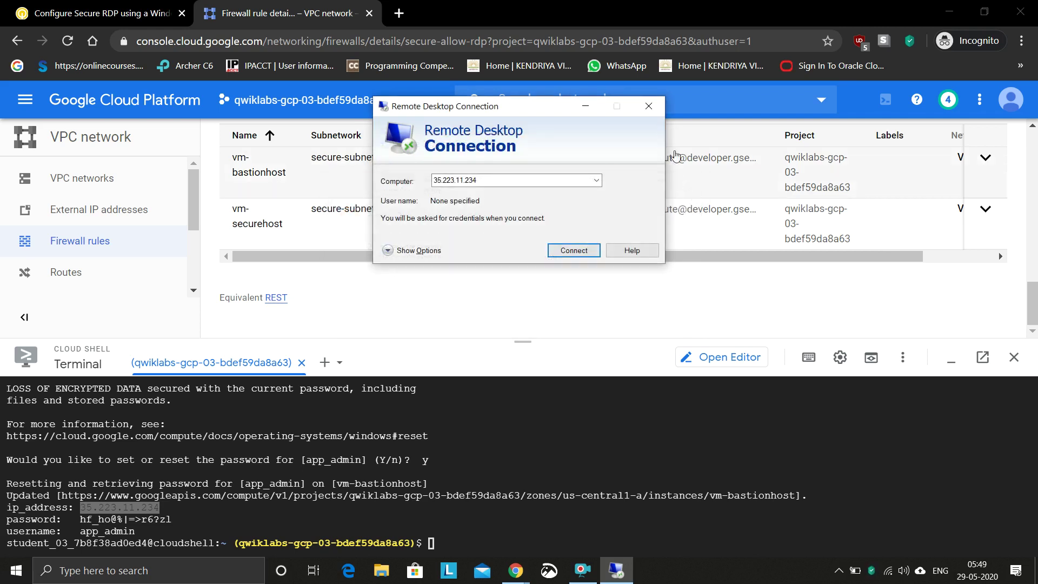
click(653, 111)
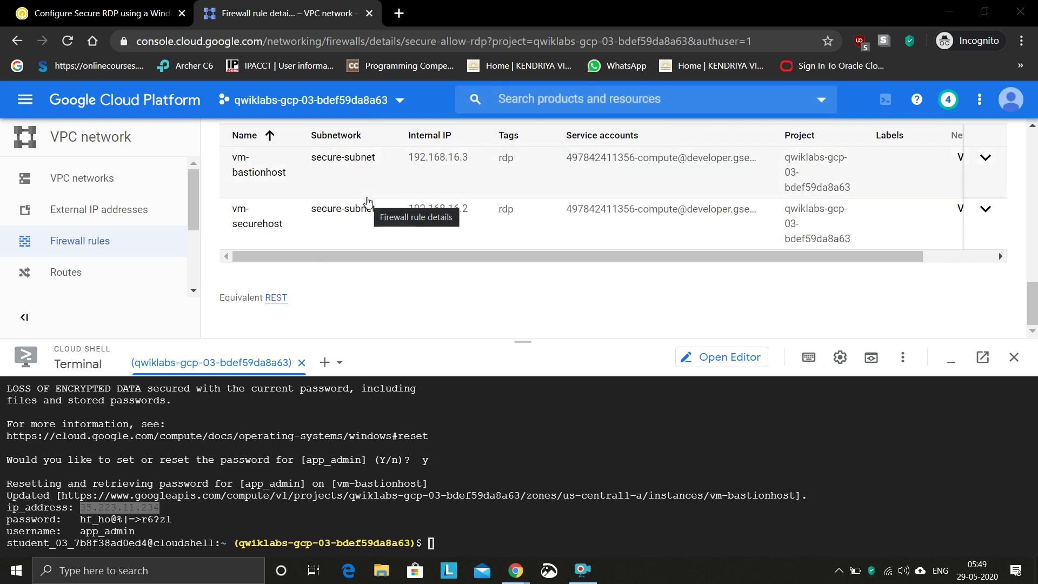
Recheck the firewall rule's applicable instances, protocols and ports.
scroll(348, 215, up, 3)
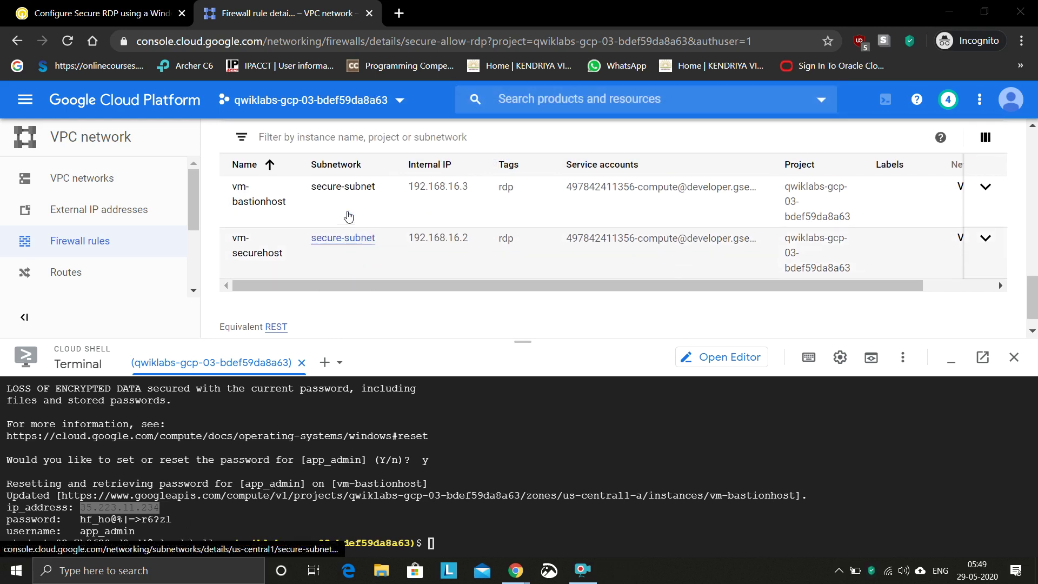
scroll(348, 215, up, 2)
scroll(349, 215, down, 4)
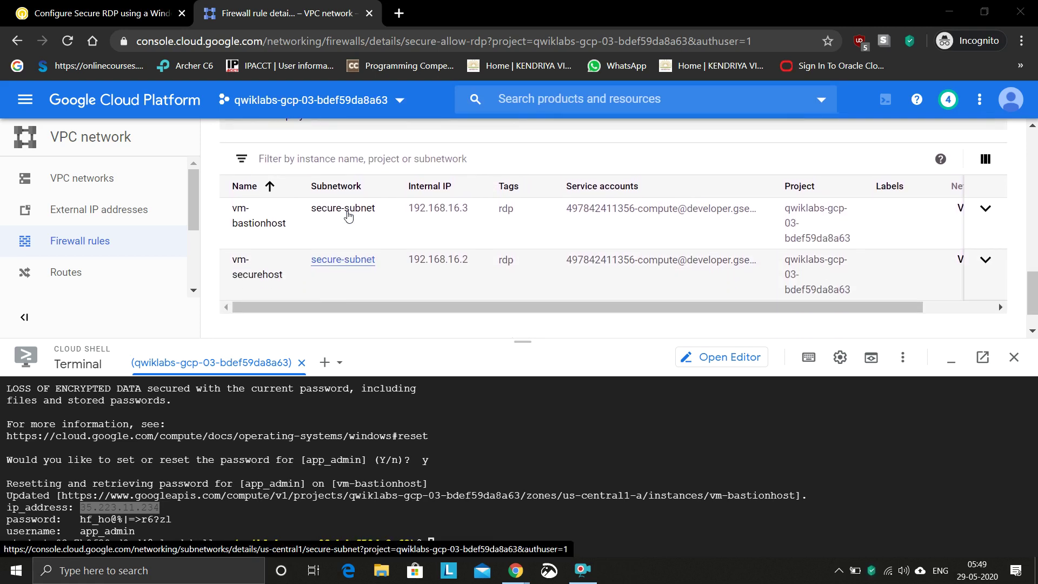
scroll(348, 215, down, 1)
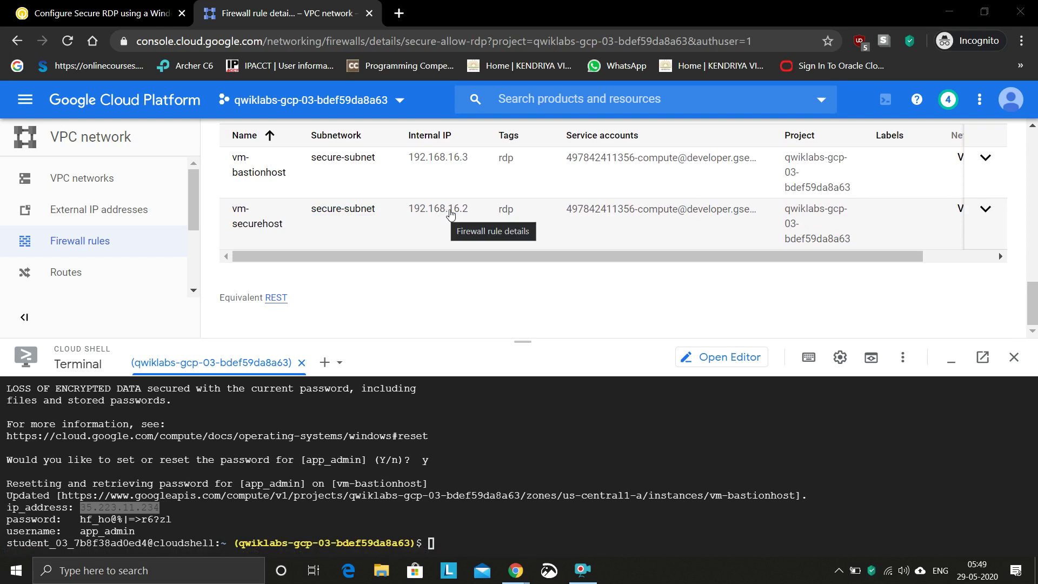
scroll(380, 242, up, 4)
scroll(380, 241, up, 3)
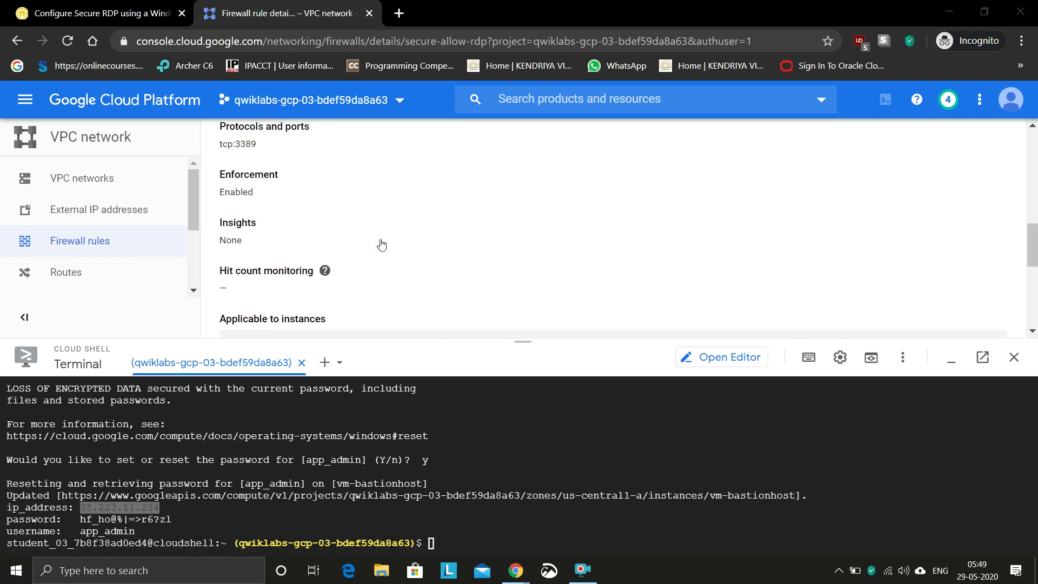
Reopen Remote Desktop Connection, enter the IP address 35.223.11.234 copied from Cloud Shell as the computer, and start the connection.
click(107, 570)
text(re)
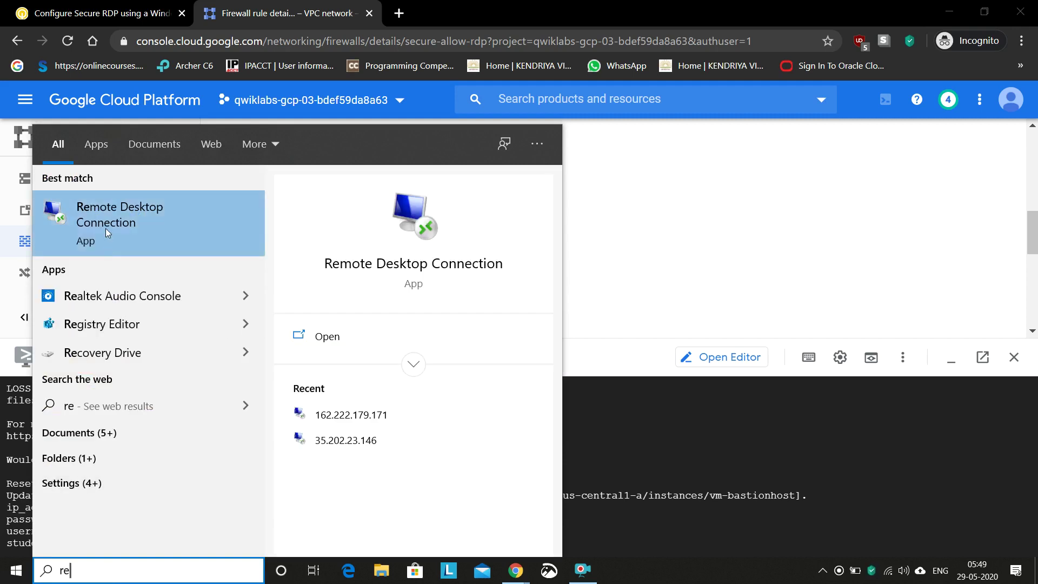
click(135, 225)
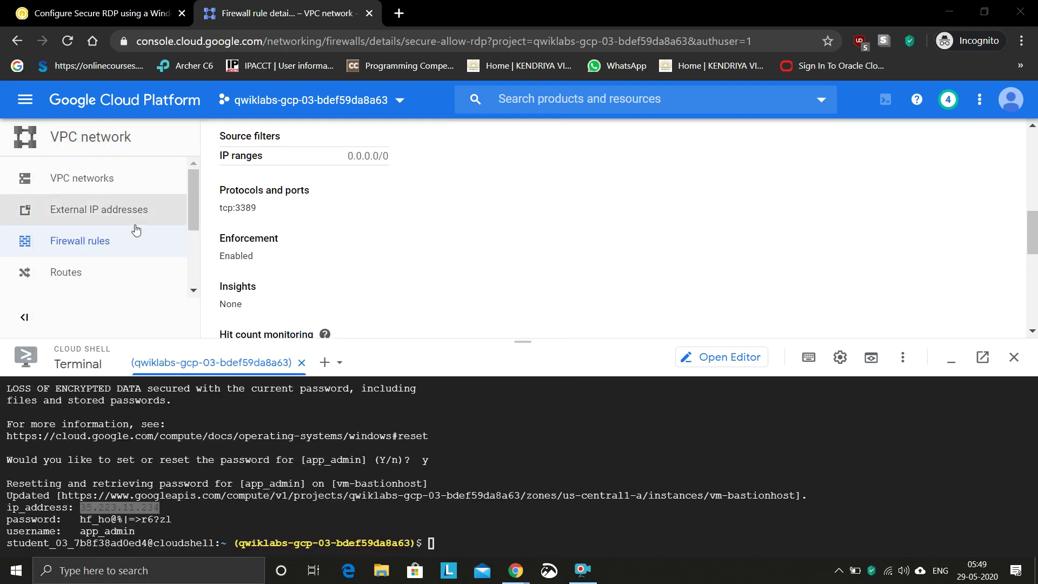
key(BackSpace)
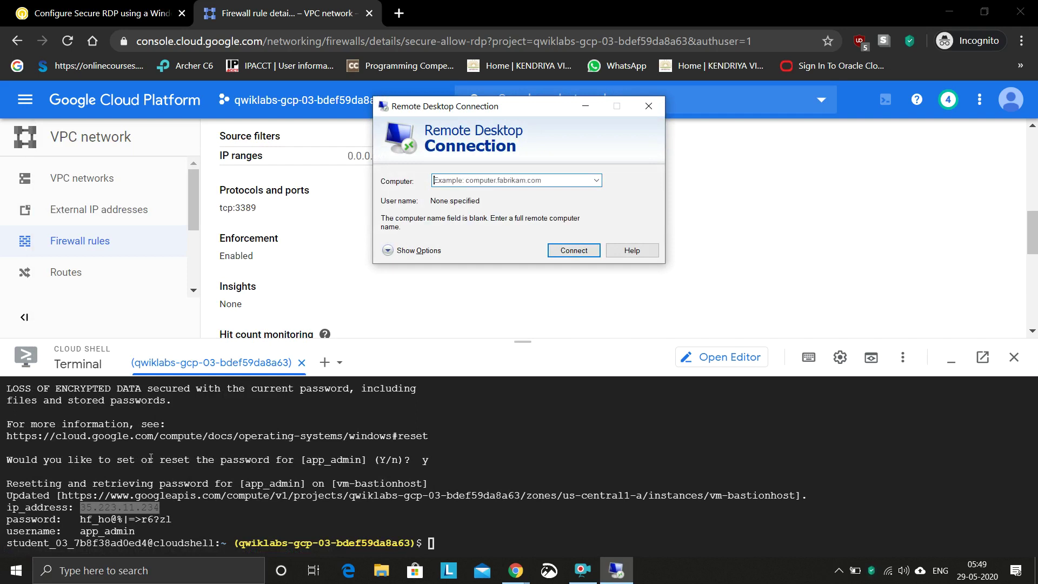
click(101, 507)
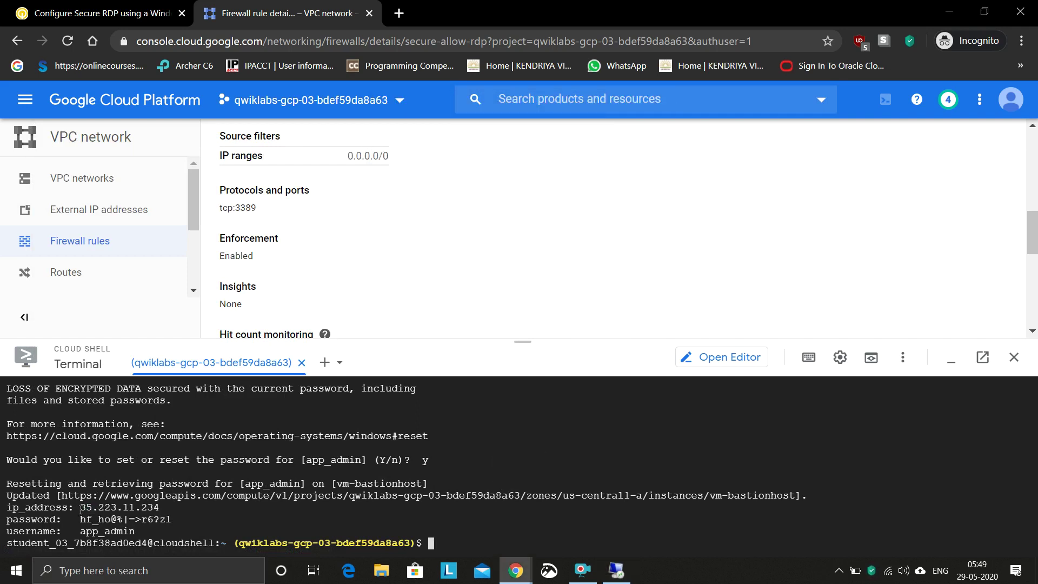
drag(81, 508, 160, 507)
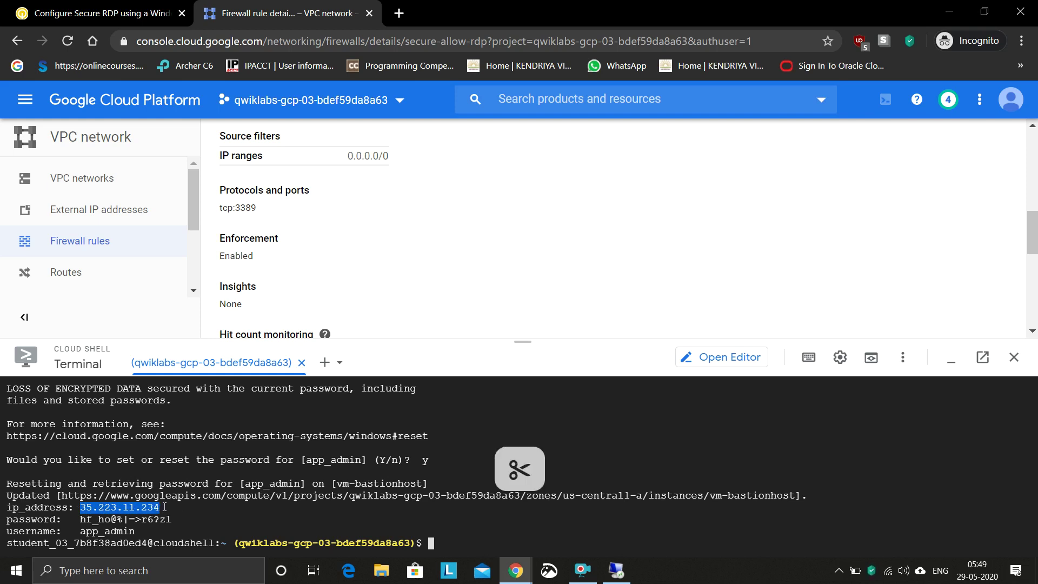
click(616, 570)
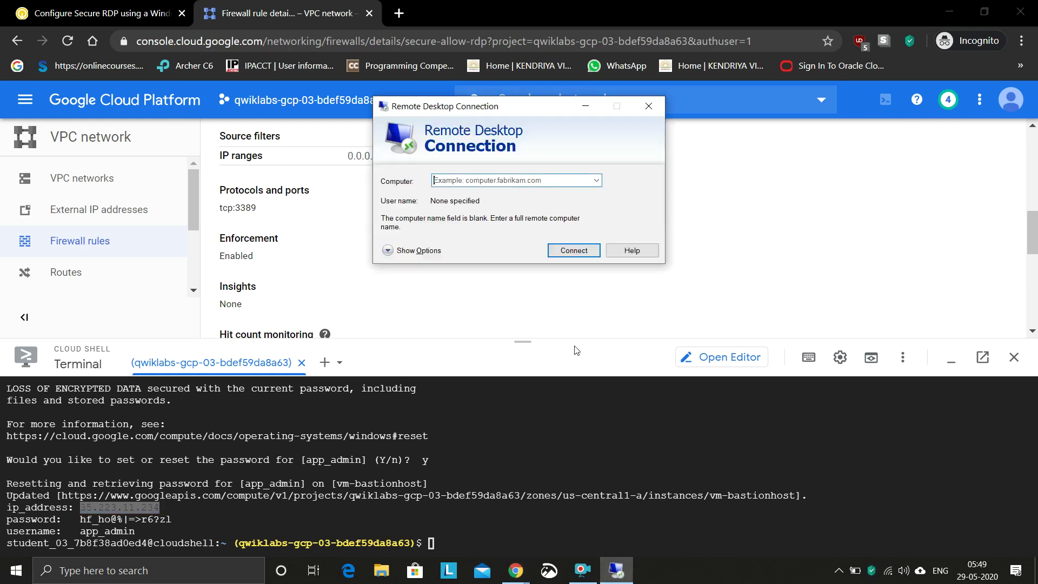
key(ctrl+v)
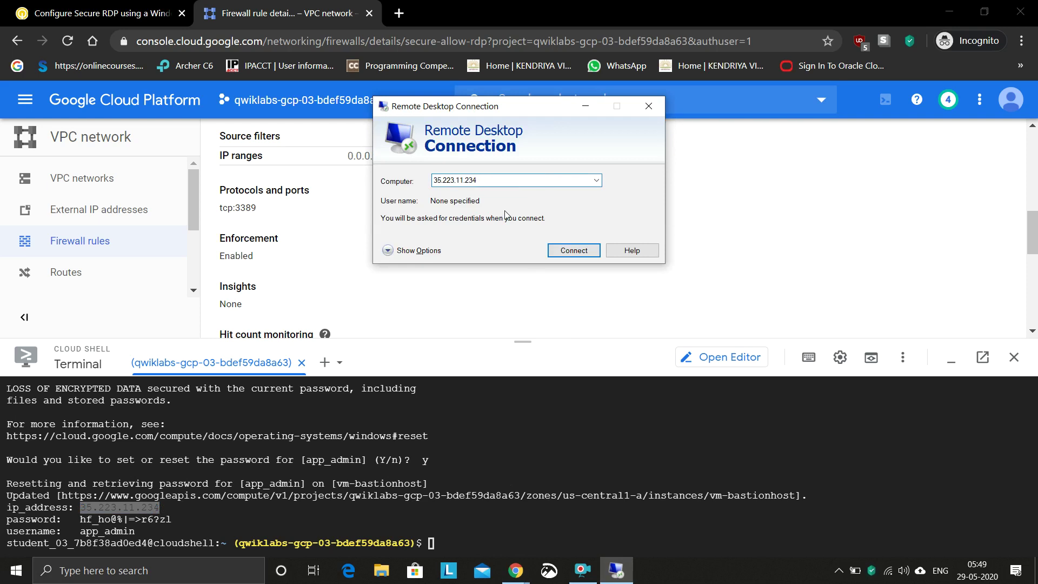
click(419, 250)
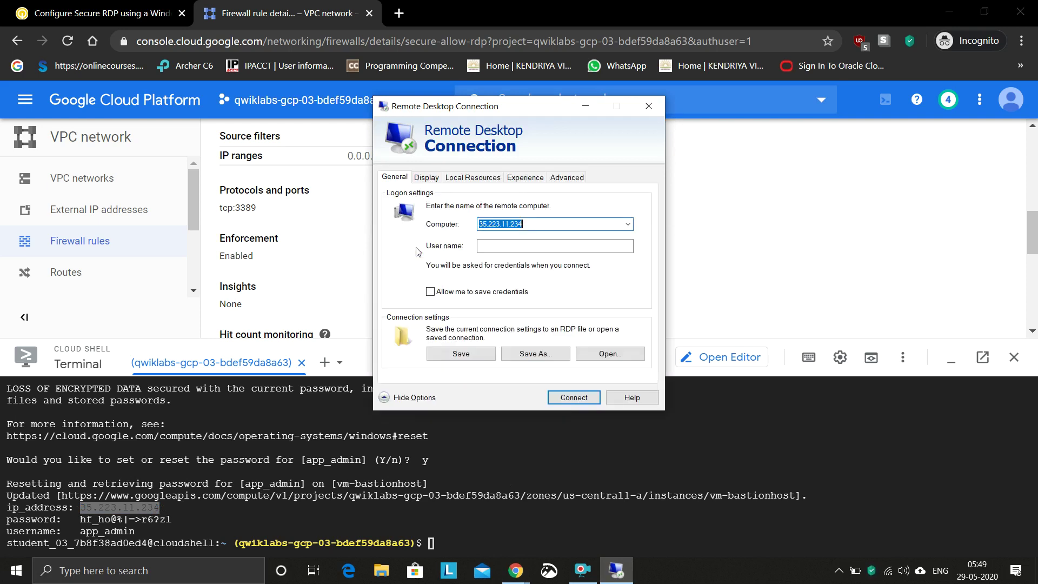
click(570, 397)
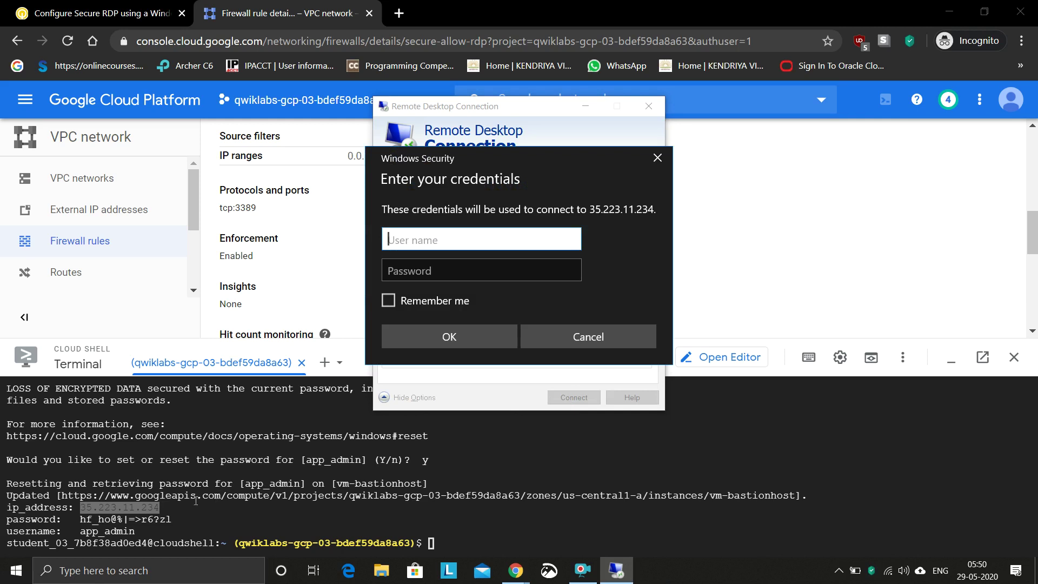
Enter app_admin from the Cloud Shell output as the user name in the connection's credentials prompt.
click(79, 532)
drag(80, 532, 139, 532)
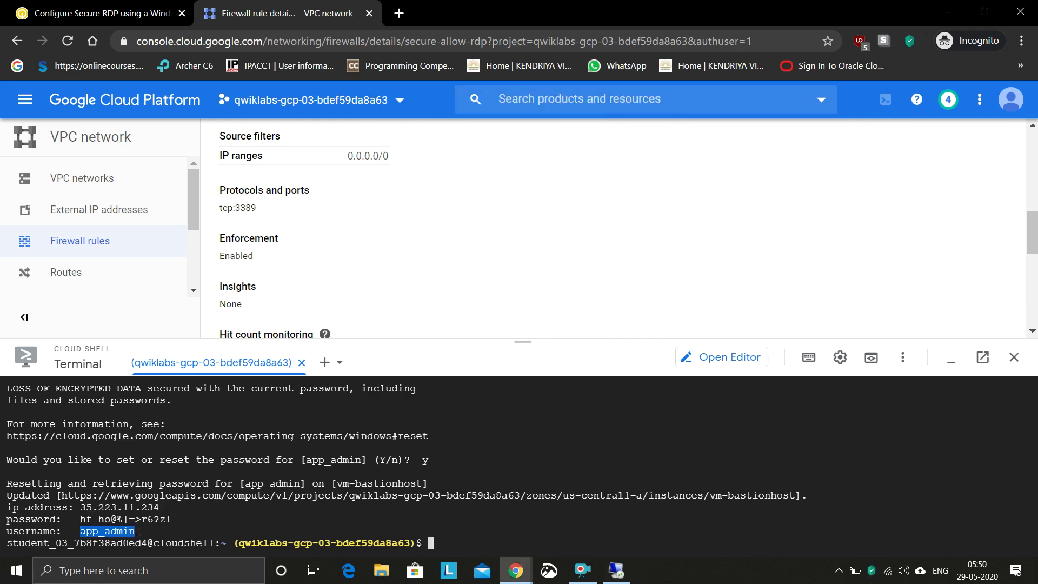
click(617, 571)
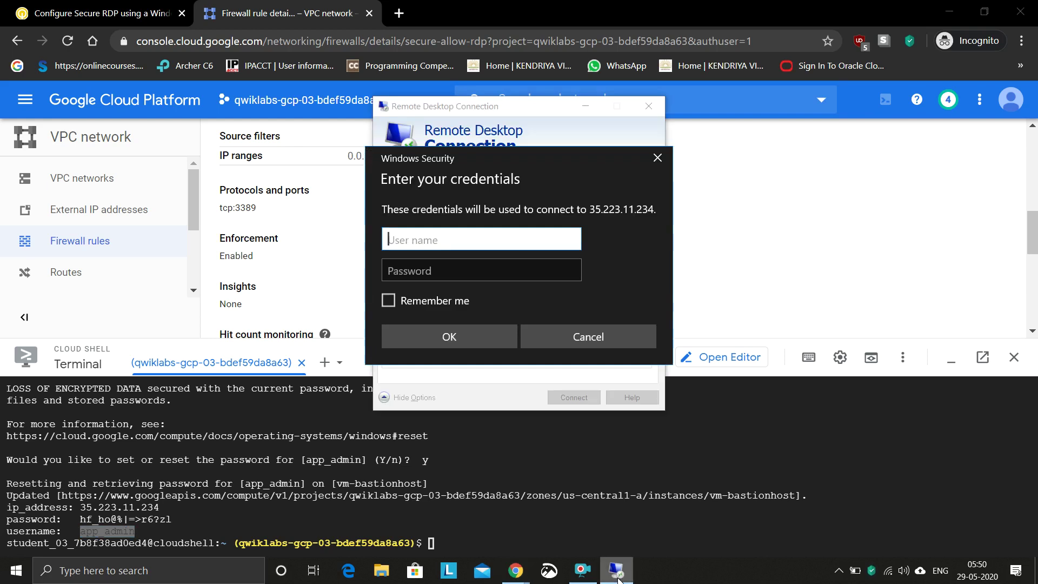
text(app_admin)
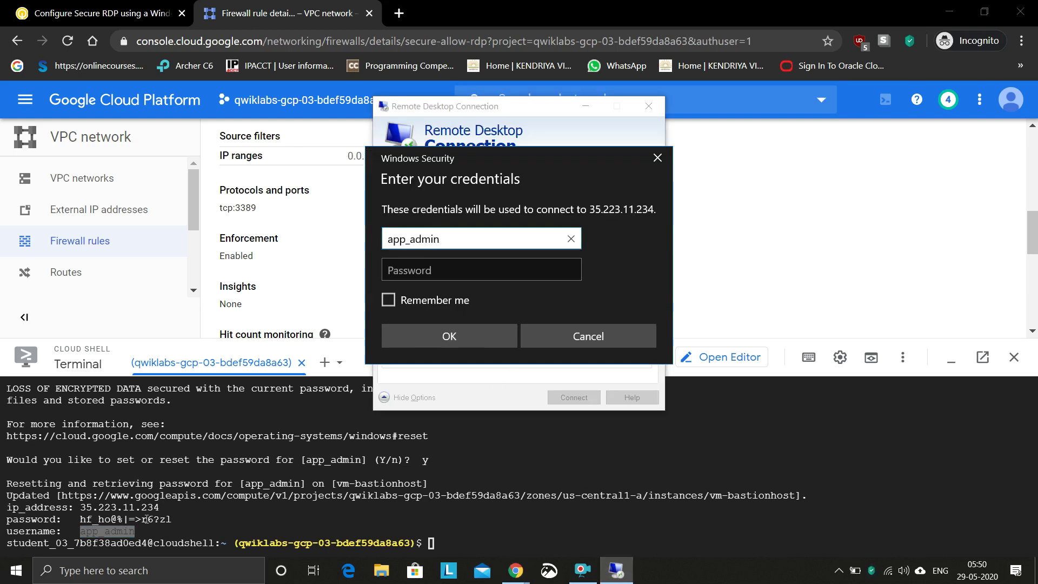
Paste the account password from the Cloud Shell output, submit the credentials and accept the vm-bastionhost certificate warning.
click(79, 521)
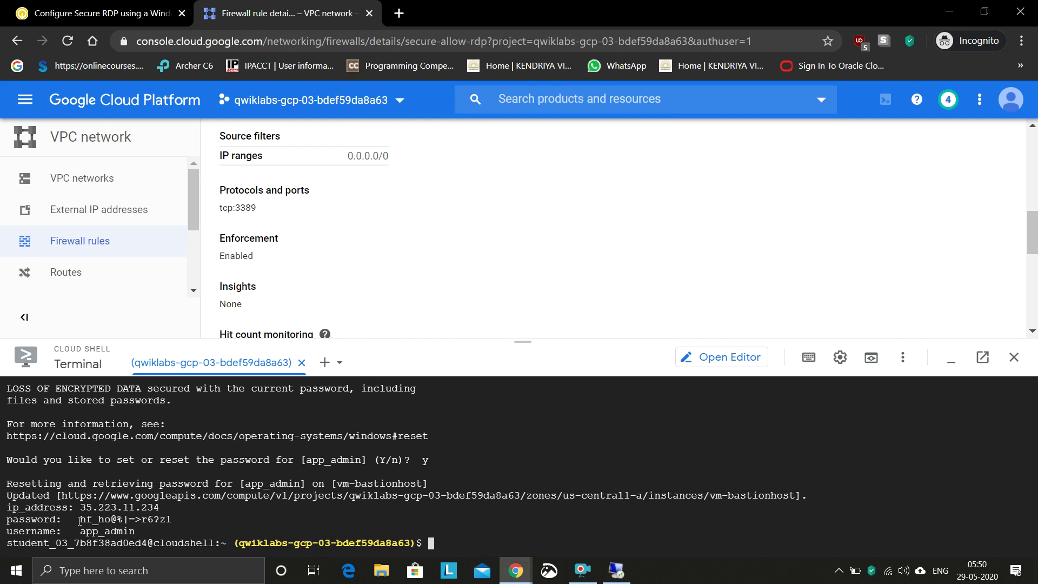
drag(80, 520, 175, 518)
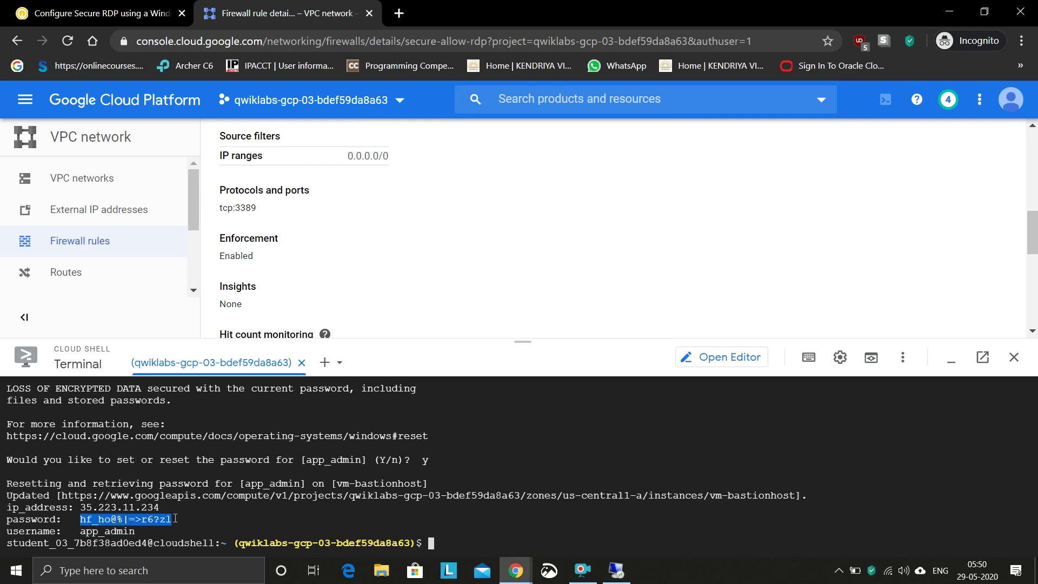
click(617, 573)
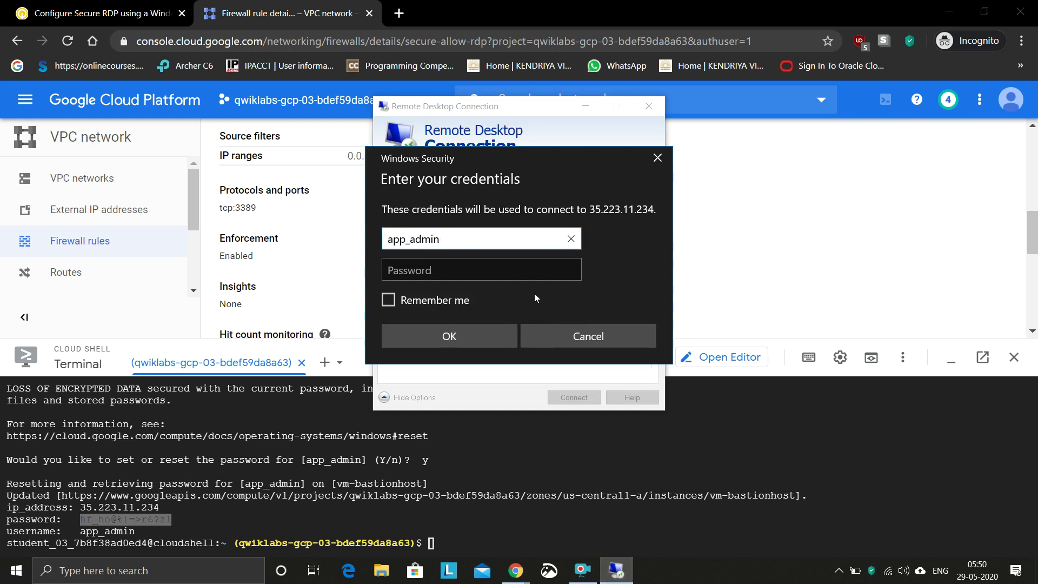
click(531, 271)
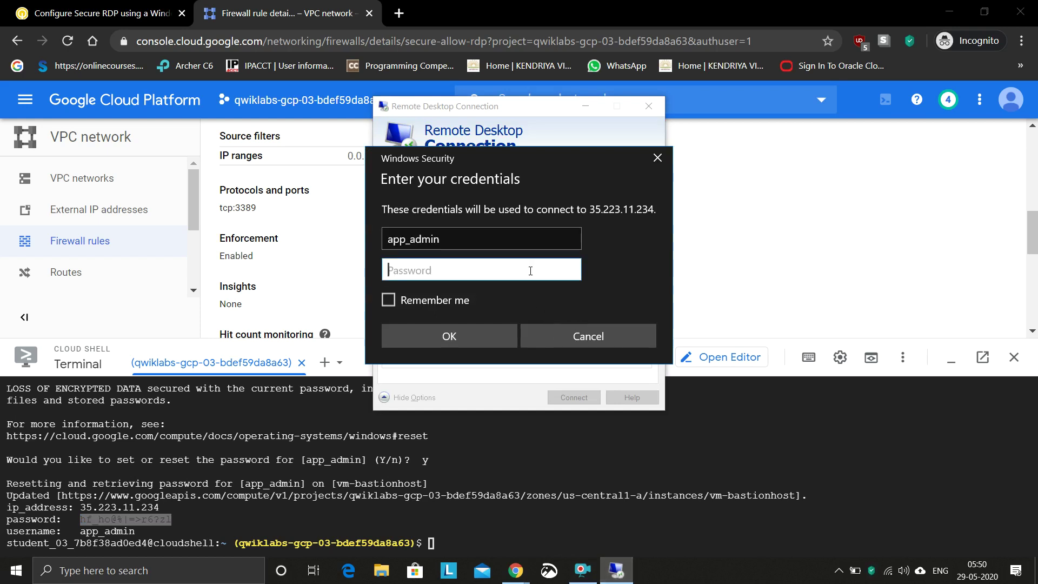
key(ctrl+v)
click(482, 332)
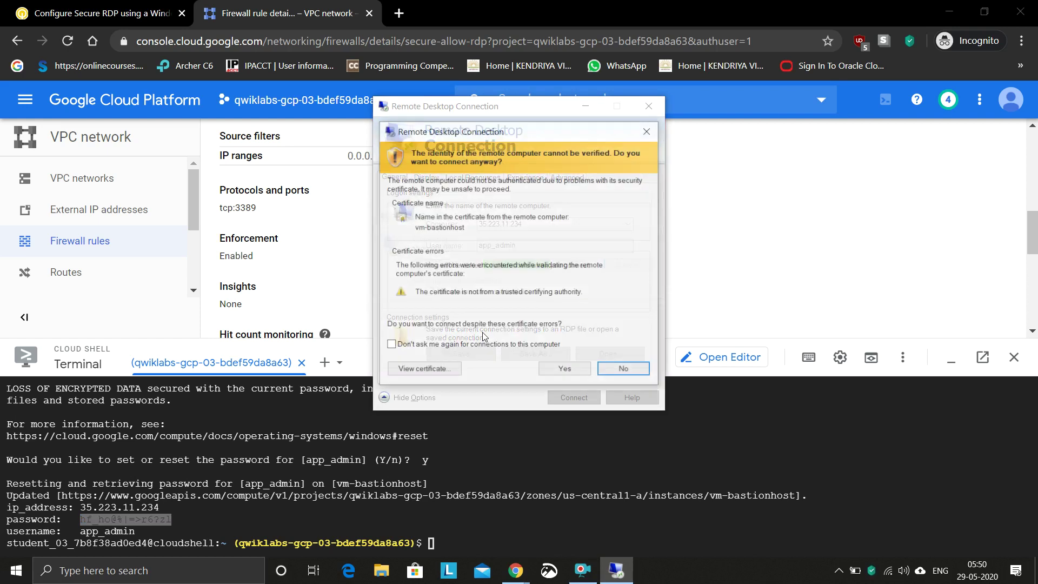
click(554, 372)
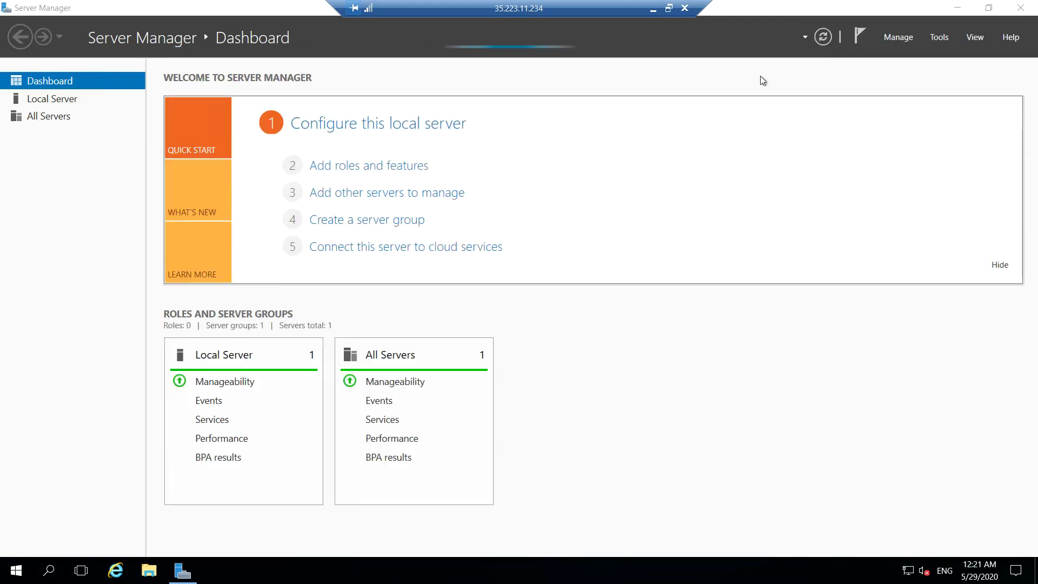
Minimize the remote session and copy the gcloud compute reset-windows-password command from the lab instructions for use in Cloud Shell.
click(655, 8)
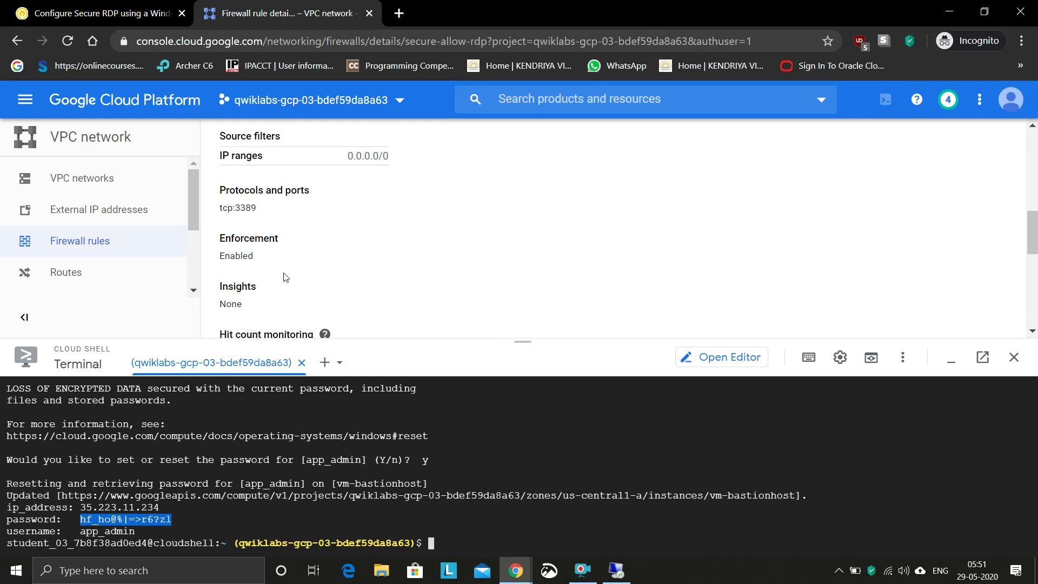
click(147, 11)
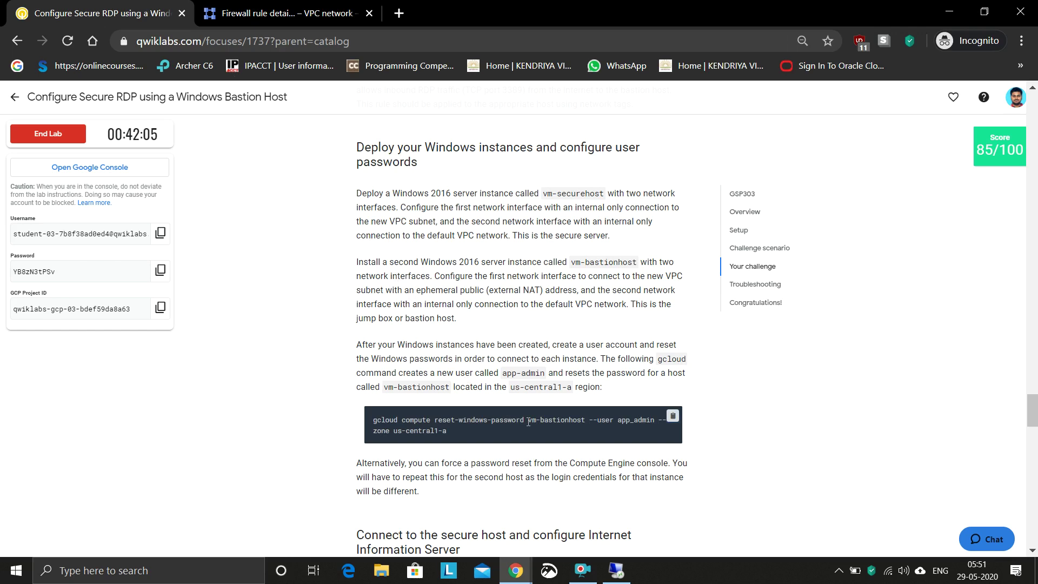
click(672, 417)
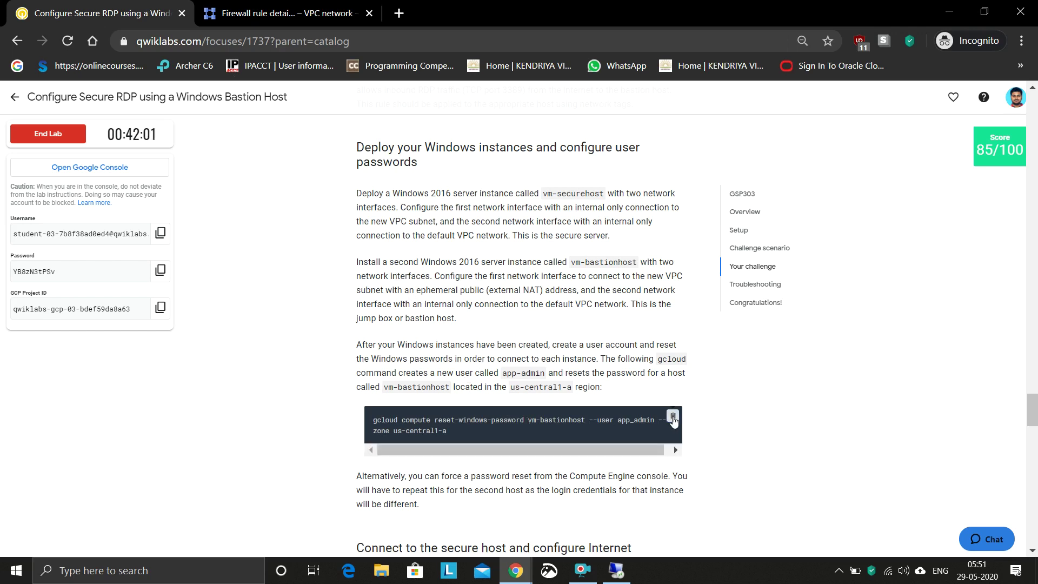
click(272, 6)
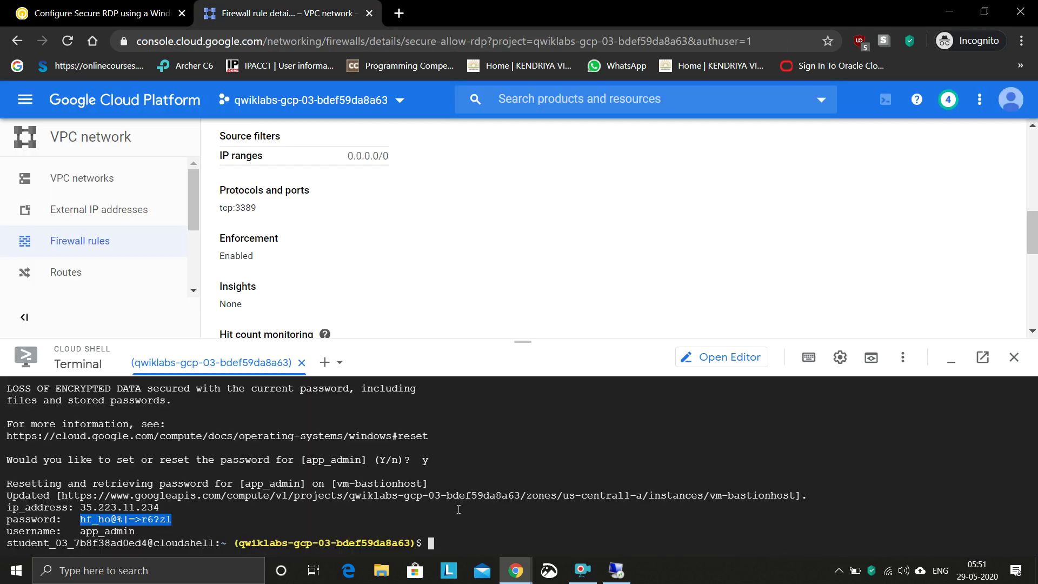
key(ctrl+c)
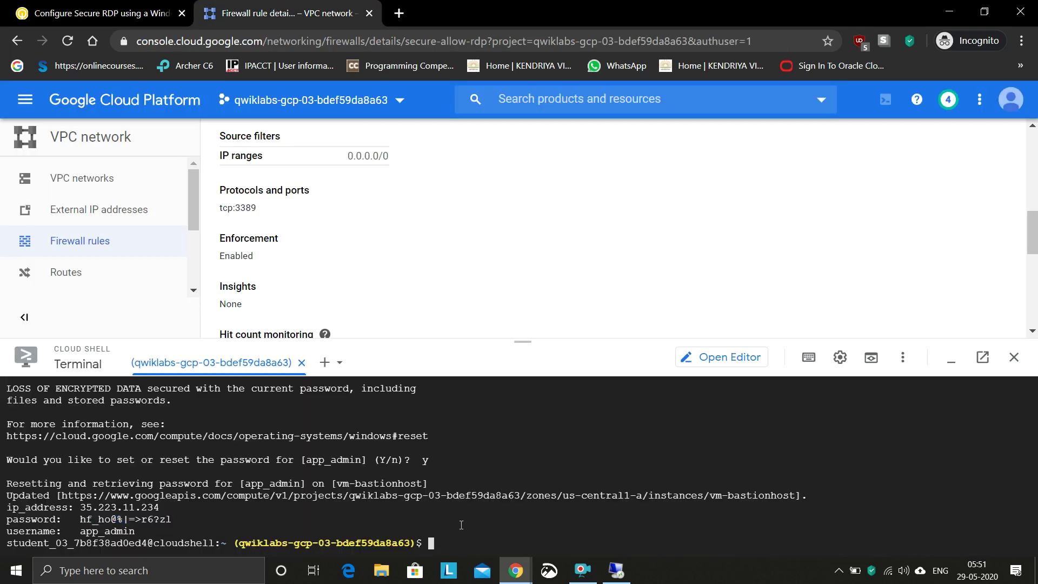
key(ctrl+v)
key(BackSpace)
key(BackSpace)
key(BackSpace)
key(BackSpace)
key(BackSpace)
key(BackSpace)
key(BackSpace)
key(BackSpace)
key(BackSpace)
key(BackSpace)
key(BackSpace)
key(BackSpace)
key(BackSpace)
key(BackSpace)
key(BackSpace)
Copy the gcloud compute reset-windows-password command from the lab instructions and paste it at the Cloud Shell prompt.
click(103, 13)
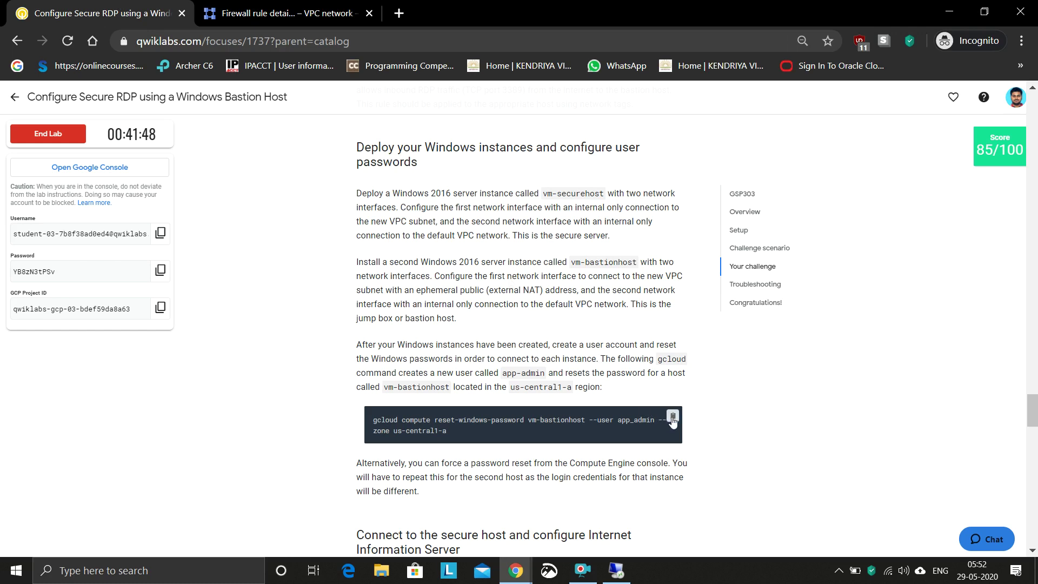
click(673, 418)
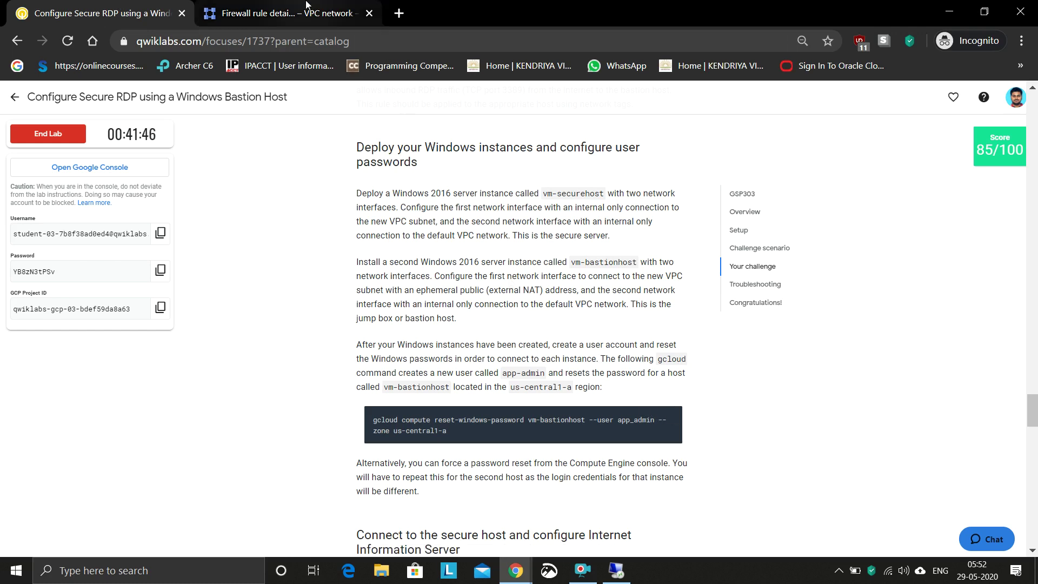
click(306, 6)
key(ctrl+v)
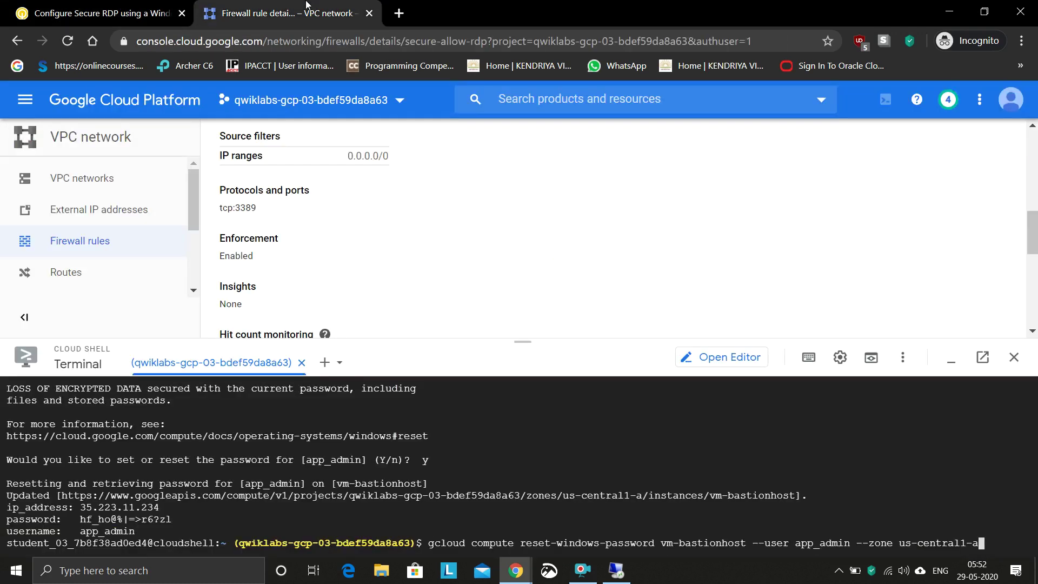
Change the user argument in the pasted reset-windows-password command to app_admin2.
key(Left)
key(Left)
key(Left)
key(Left)
key(Left)
key(Left)
key(Left)
key(Left)
key(Left)
key(Left)
key(Left)
key(Left)
key(Left)
key(Left)
key(Left)
key(Left)
key(Left)
key(Left)
key(Left)
key(Left)
key(Left)
text(2)
Change the instance name in the reset-windows-password command to vm-securehost.
key(Left)
key(Left)
key(Left)
key(Left)
key(Left)
key(Left)
key(Left)
key(Left)
key(Left)
key(Left)
key(Left)
key(Left)
key(Left)
key(Left)
key(Left)
key(Left)
key(Left)
key(Left)
key(Left)
key(Left)
key(Left)
key(Left)
key(BackSpace)
key(BackSpace)
key(BackSpace)
key(BackSpace)
key(BackSpace)
key(BackSpace)
key(BackSpace)
text(secure)
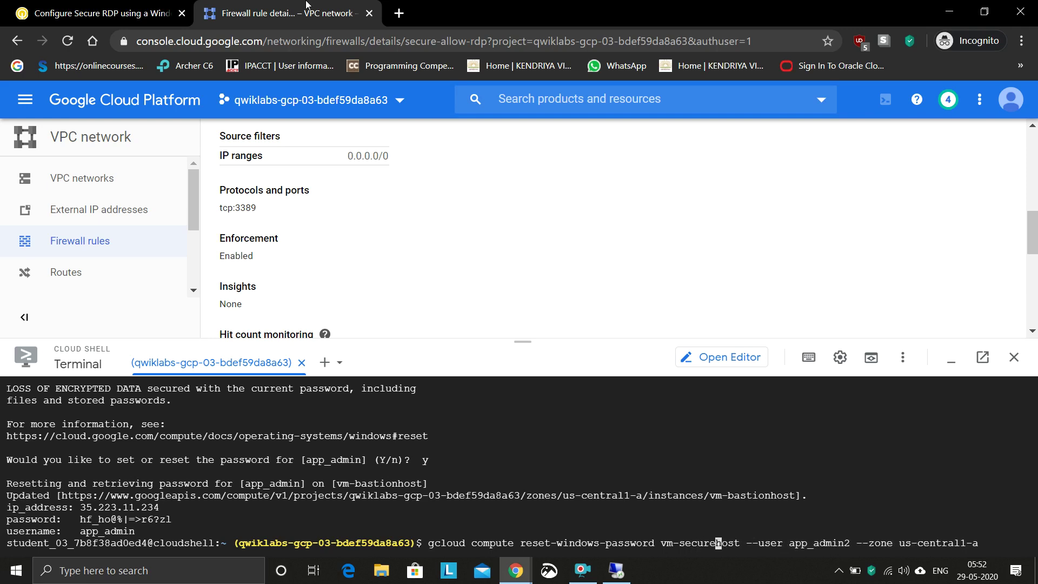
Run the password reset command and answer y to set the password for app_admin2 on vm-securehost.
key(Return)
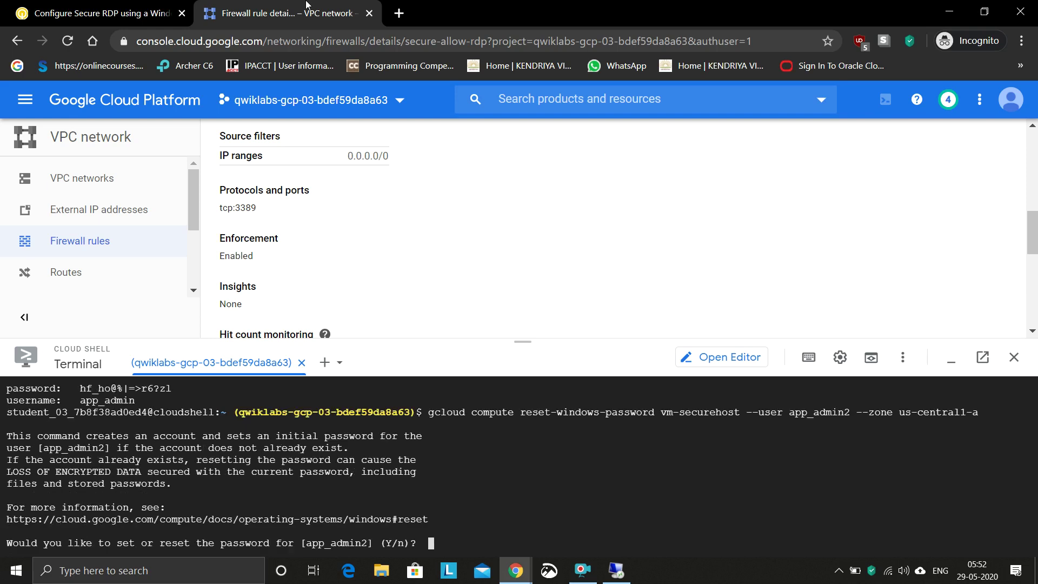
text(y)
key(Return)
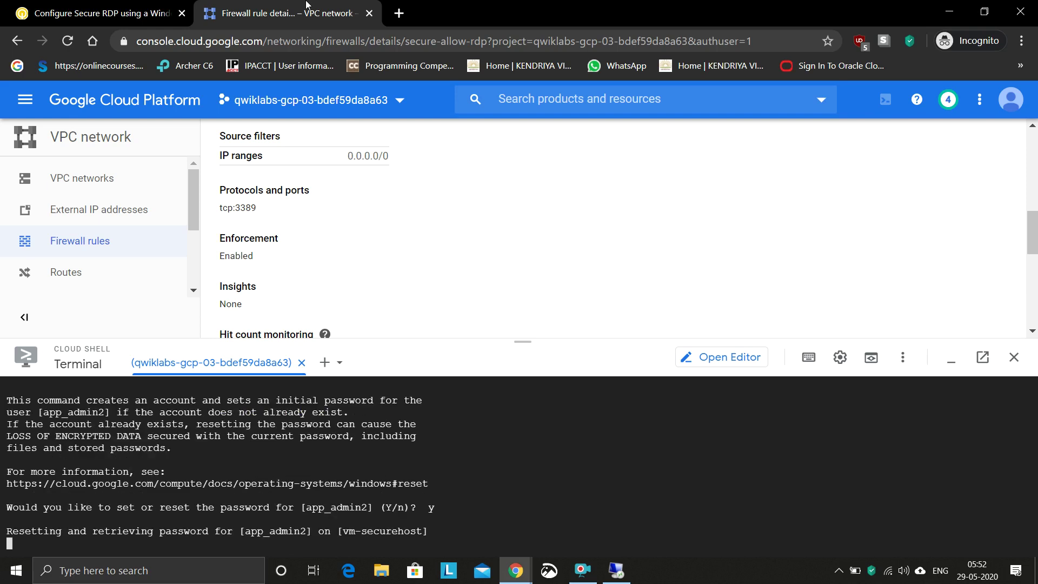
Find Compute Engine by searching for comp, open its VM instances list and copy the internal IP address of vm-securehost.
click(518, 100)
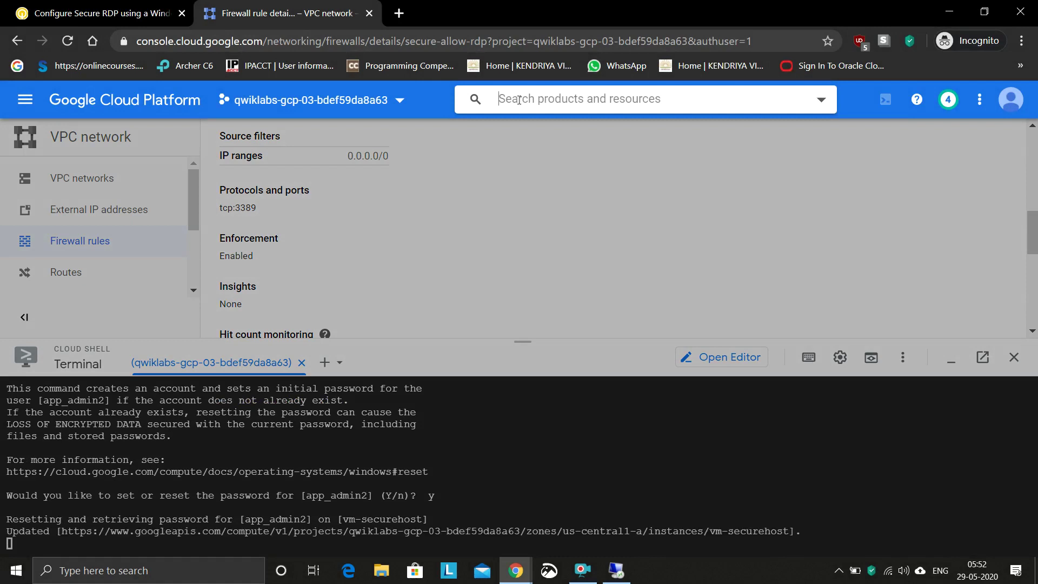
text(comp)
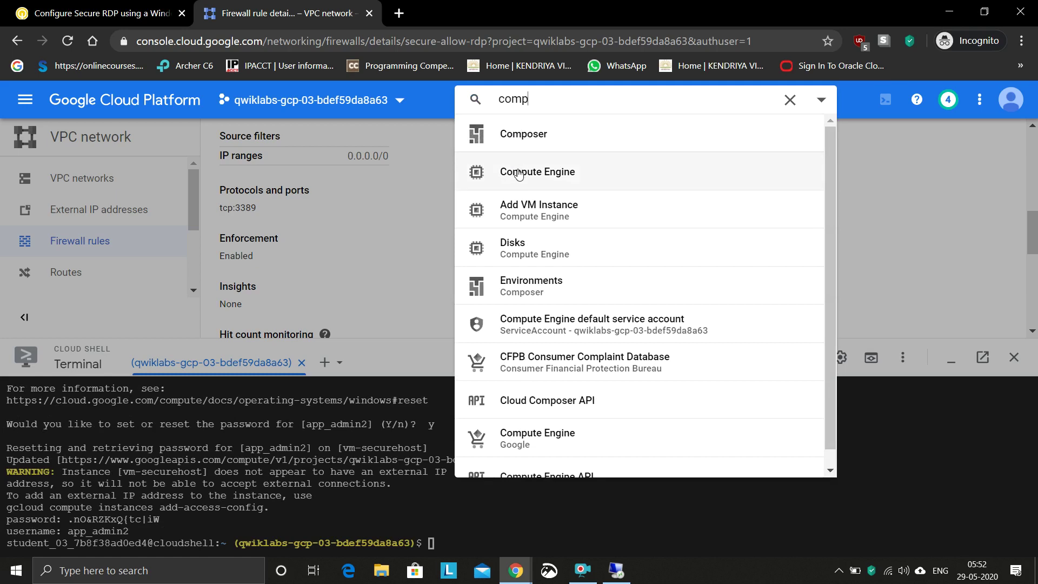
click(552, 178)
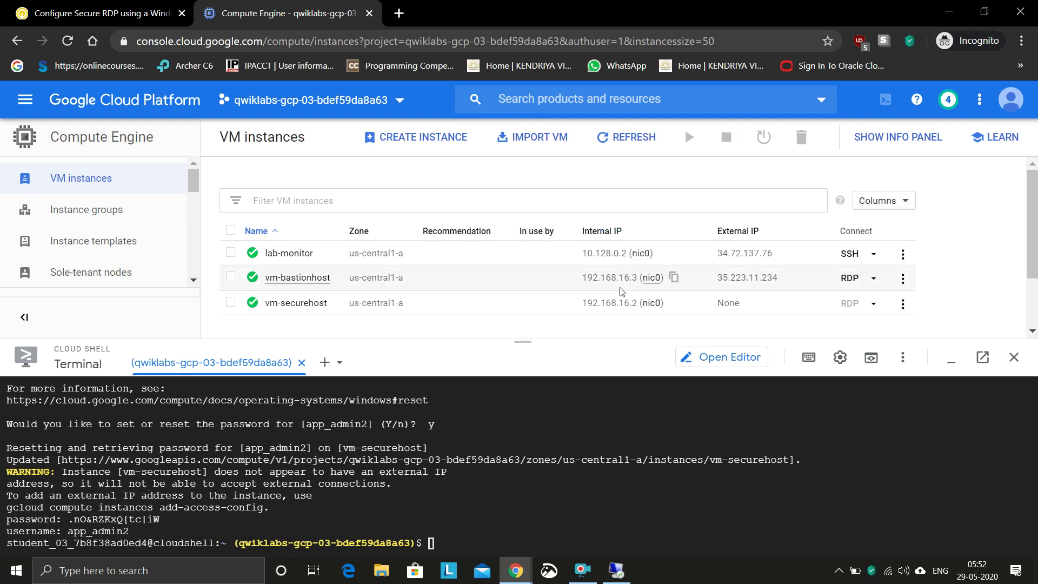
click(673, 301)
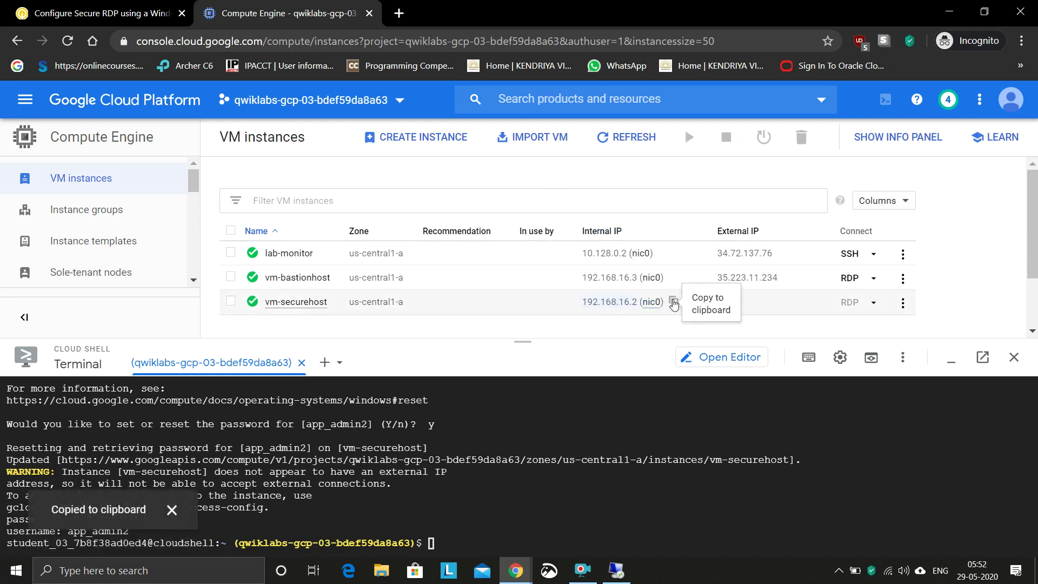
Switch to the vm-bastionhost remote session, open Remote Desktop Connection there and connect to the copied address 192.168.16.2.
click(616, 571)
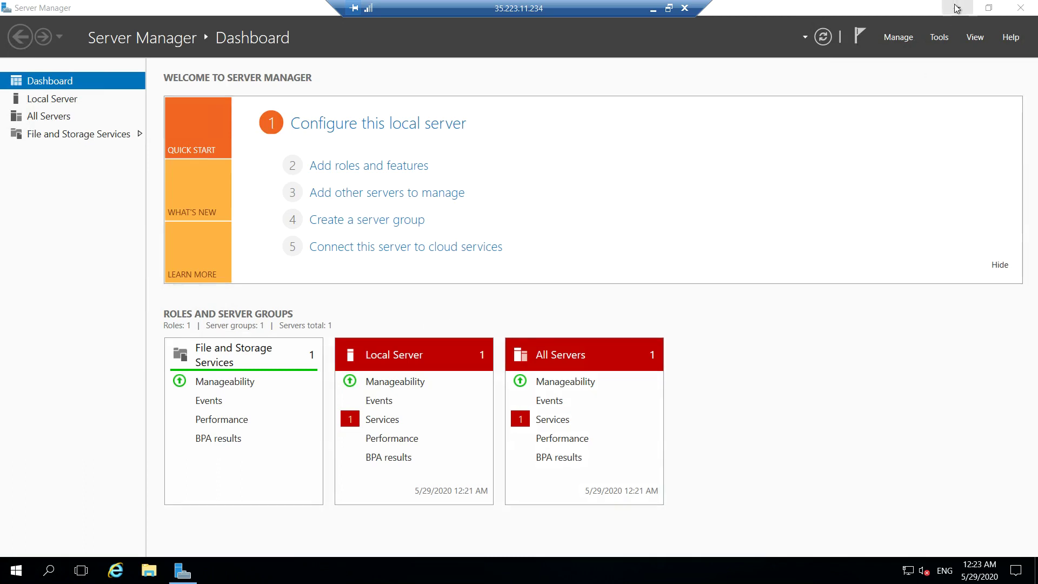
click(2, 578)
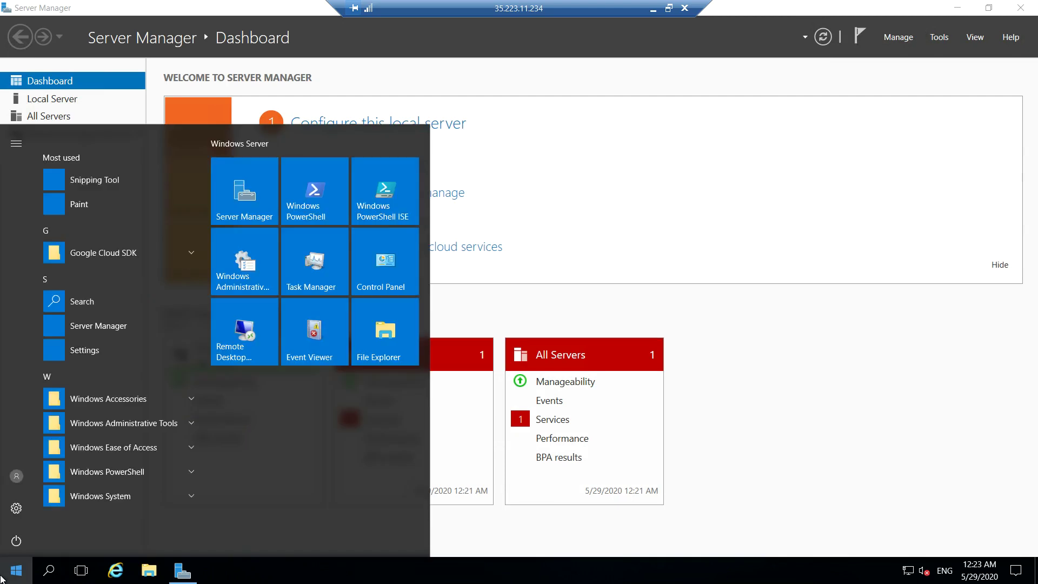
click(252, 349)
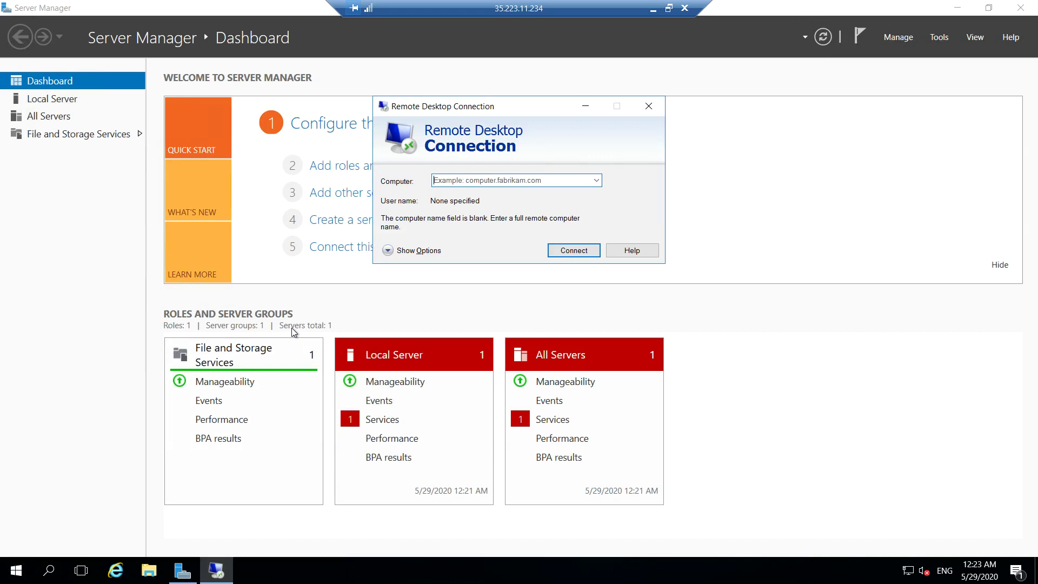
key(ctrl+v)
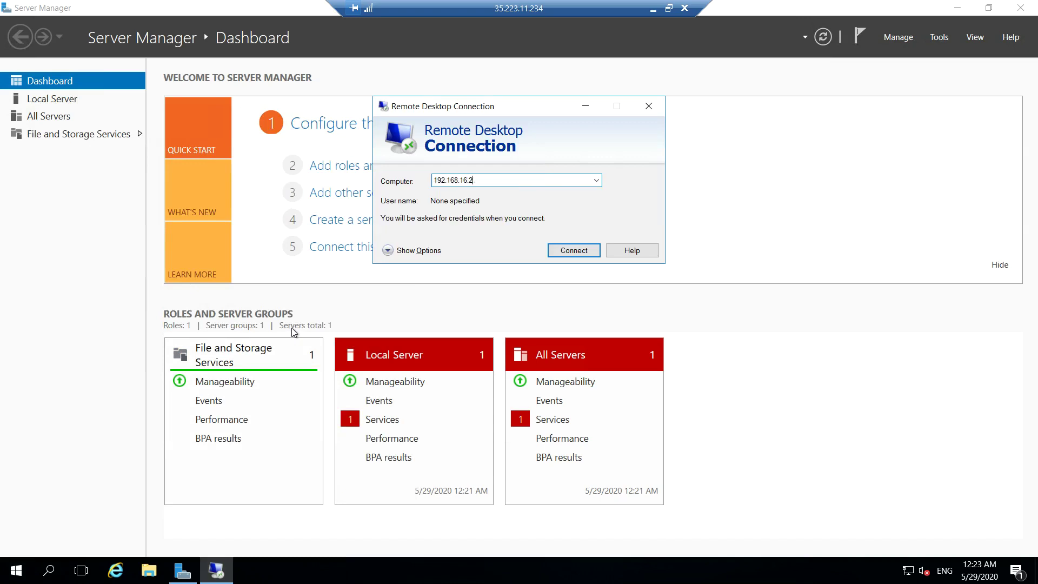
click(567, 252)
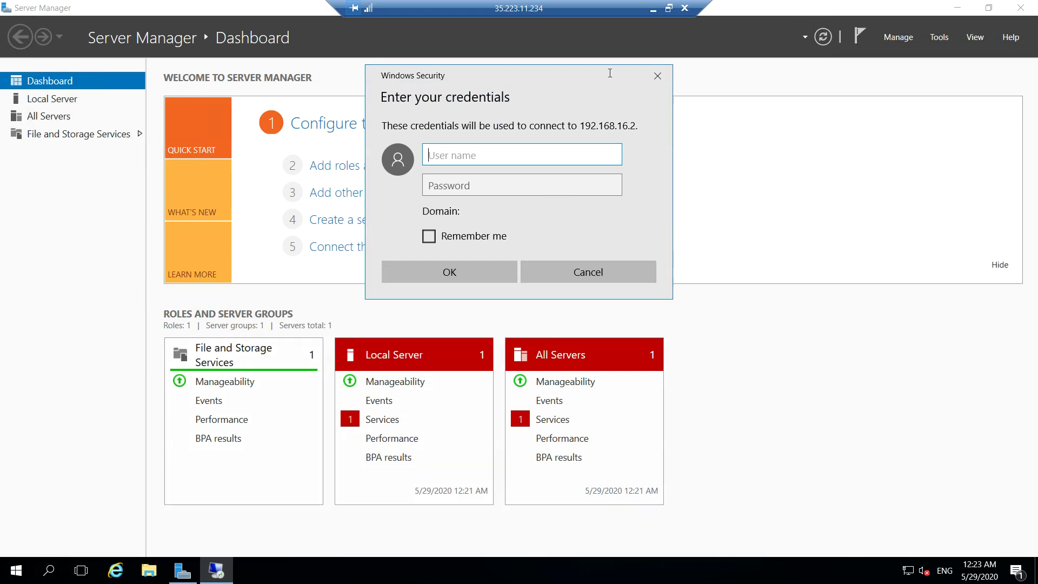
Enter app_admin2 as the user name for 192.168.16.2, then select the account's password in the Cloud Shell output to copy it.
text(app_)
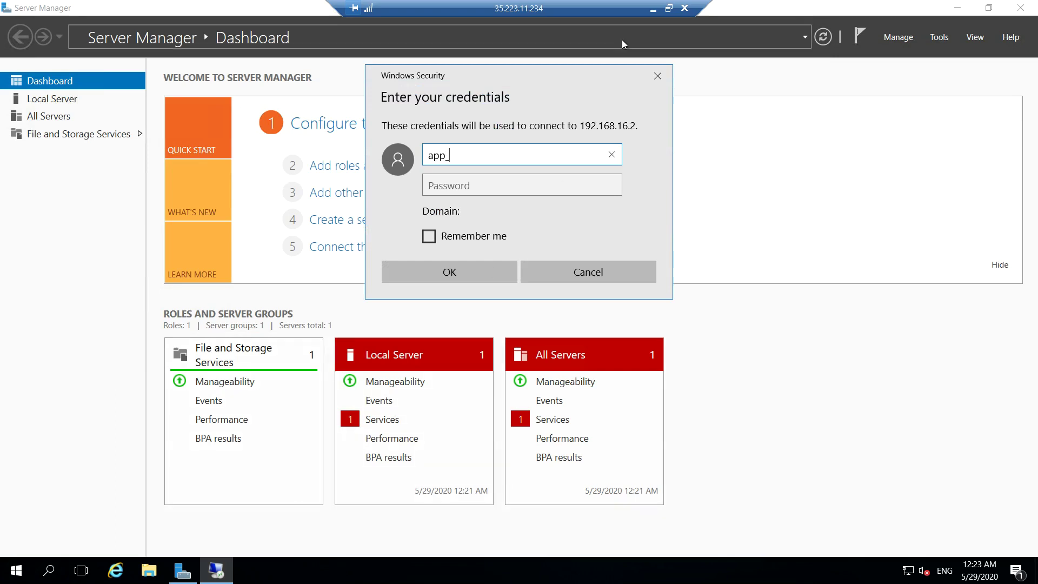
text(admin2)
click(653, 9)
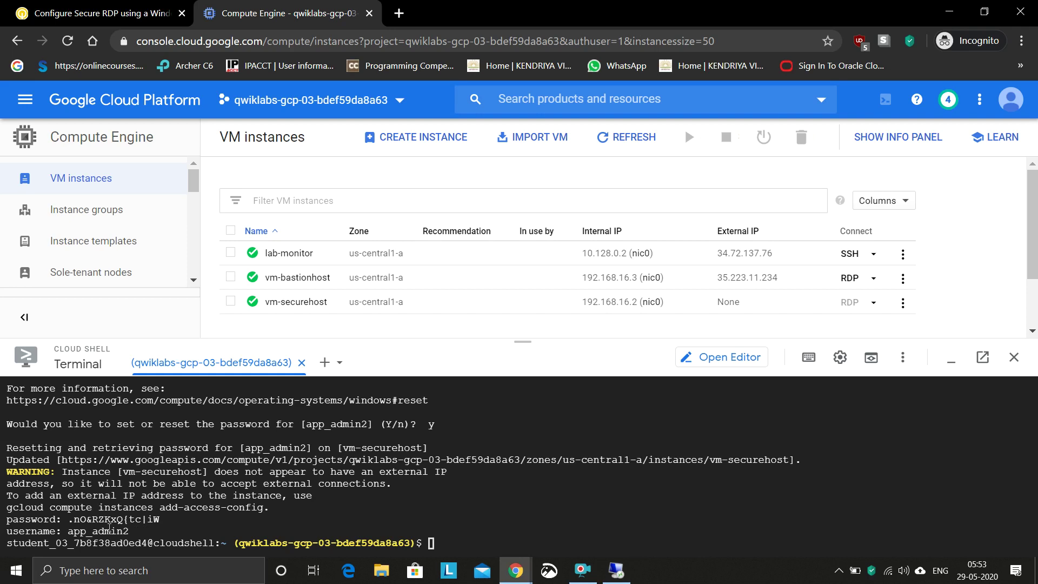
drag(70, 520, 160, 520)
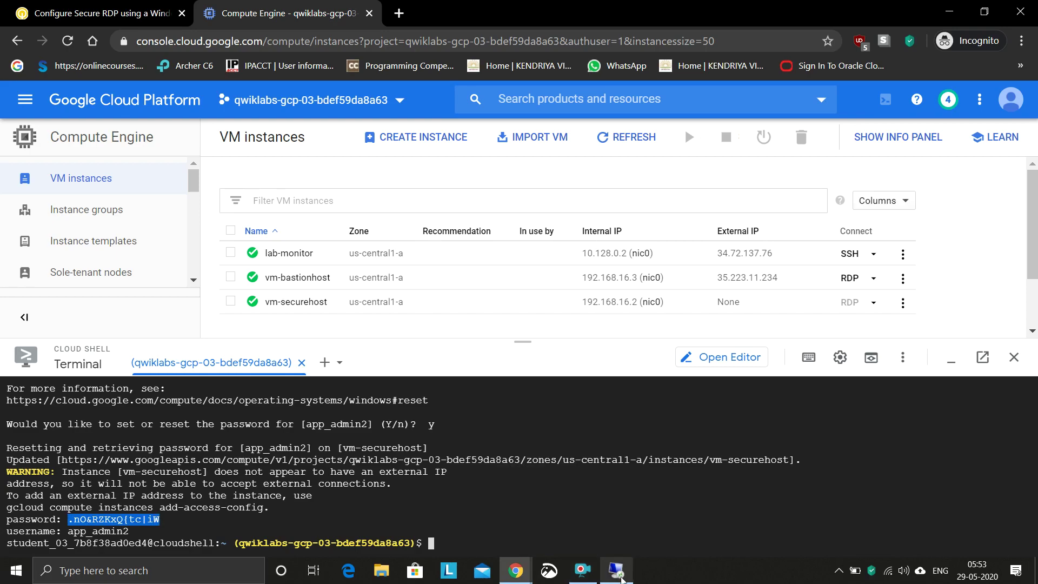
Paste the account password into the credentials prompt, connect to vm-securehost past the certificate warning and dismiss the network discovery prompt.
click(621, 578)
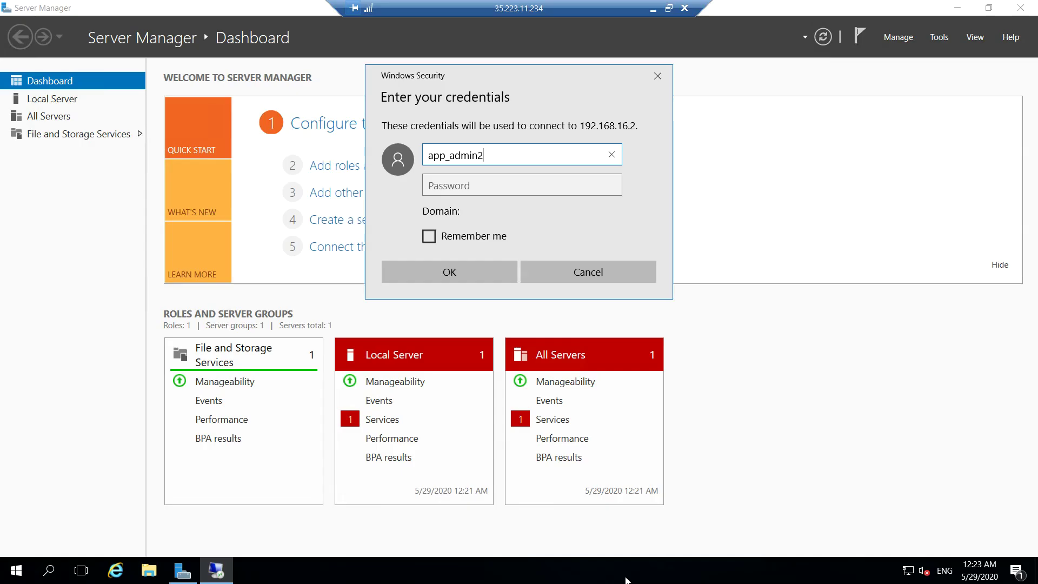
click(527, 185)
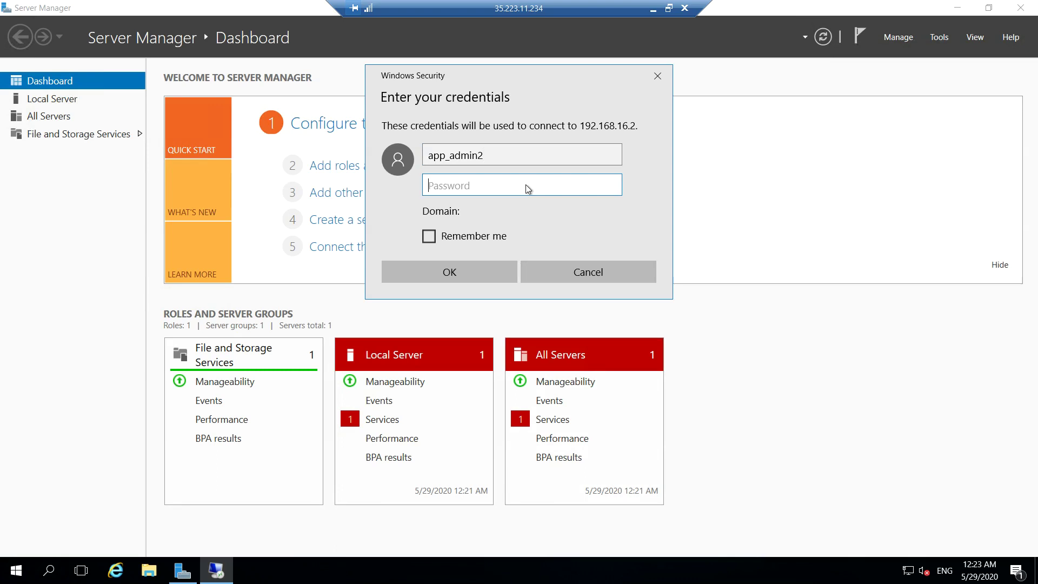
key(ctrl+v)
click(462, 272)
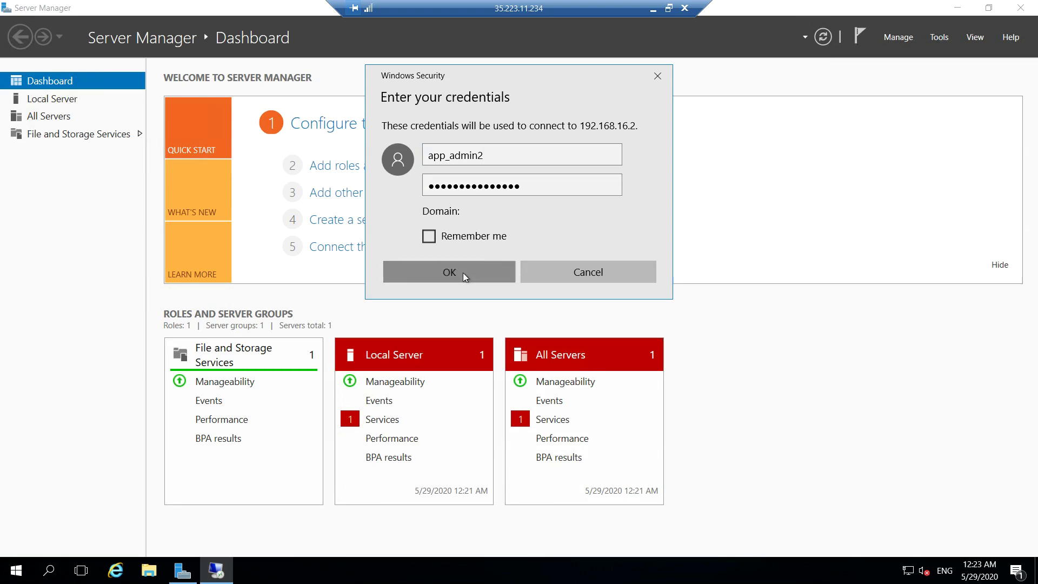
click(562, 297)
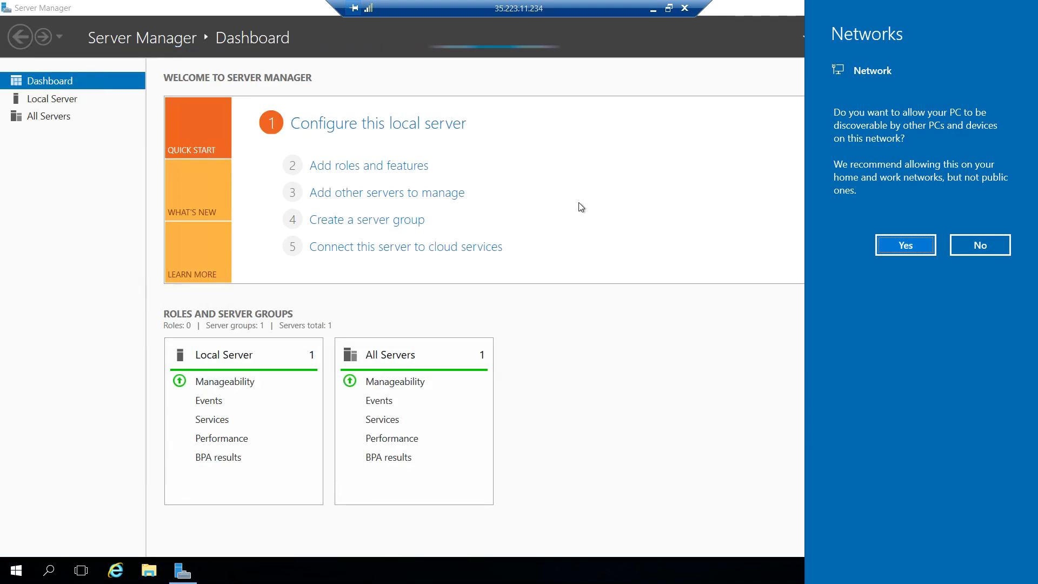
click(651, 374)
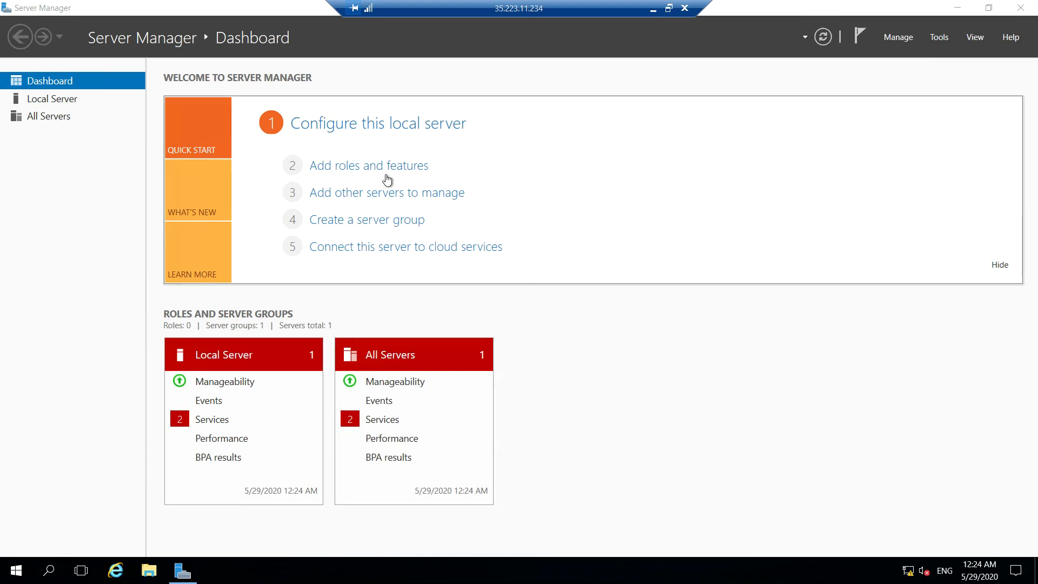
Start adding roles and features with a role-based installation on vm-securehost, selecting Web Server (IIS) with its required management tools.
click(373, 168)
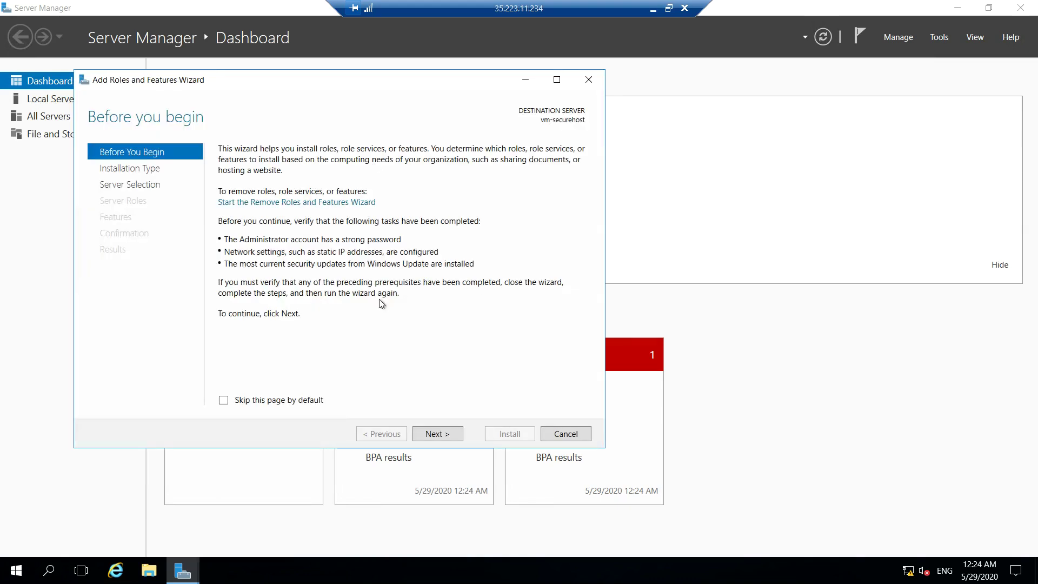
click(437, 434)
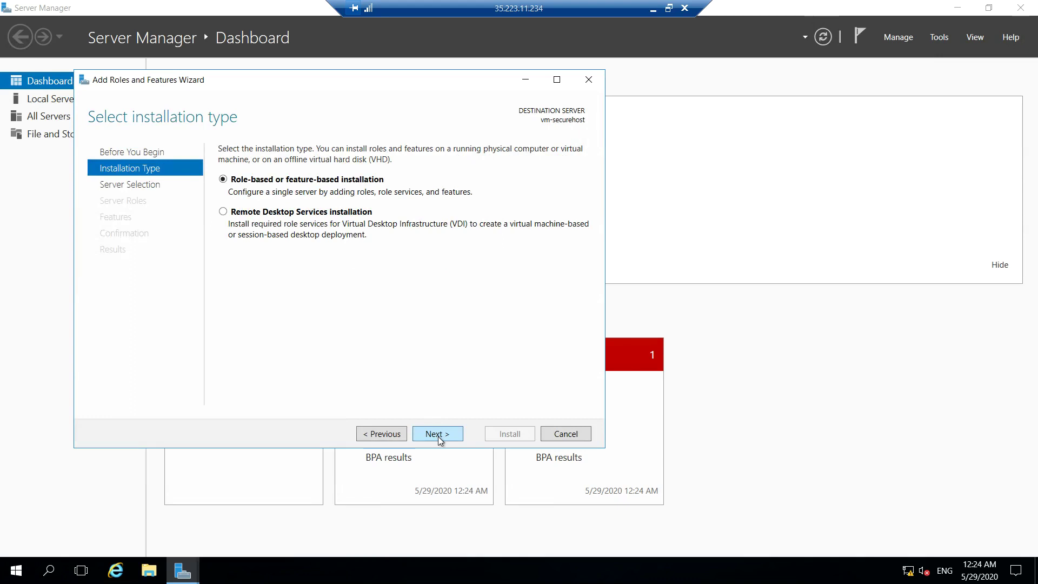
click(438, 434)
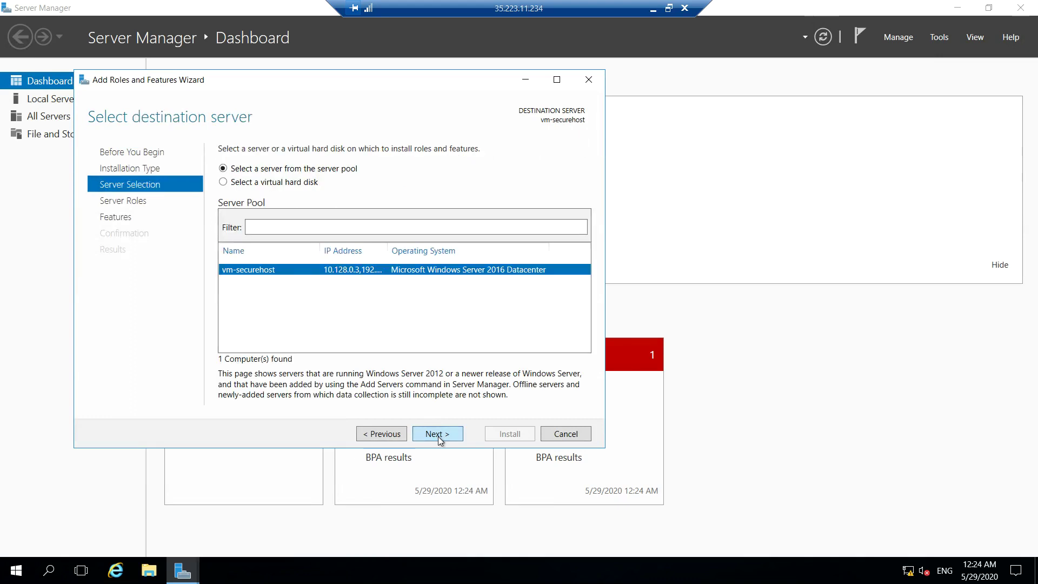
click(438, 434)
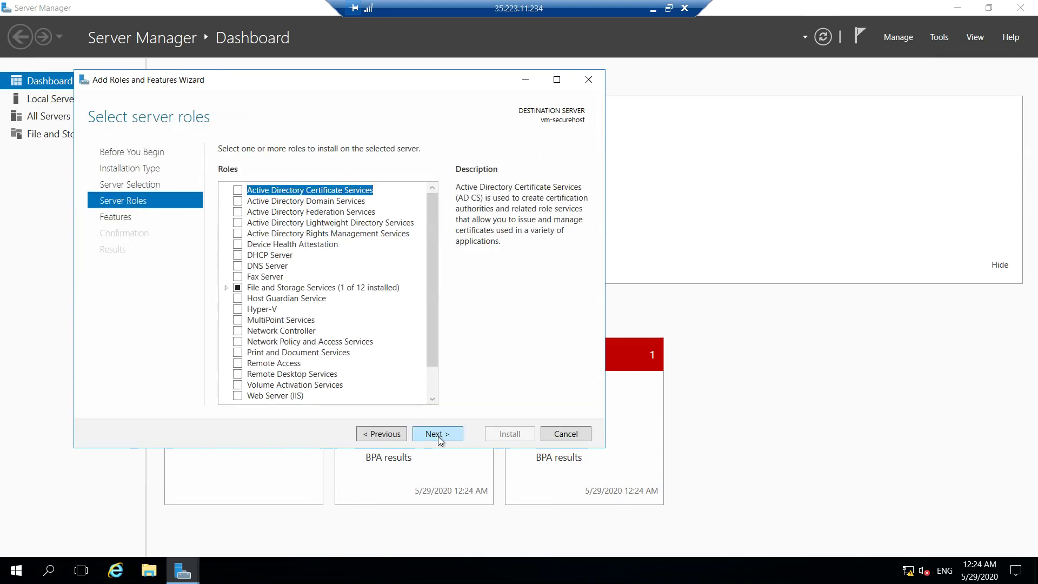
click(238, 395)
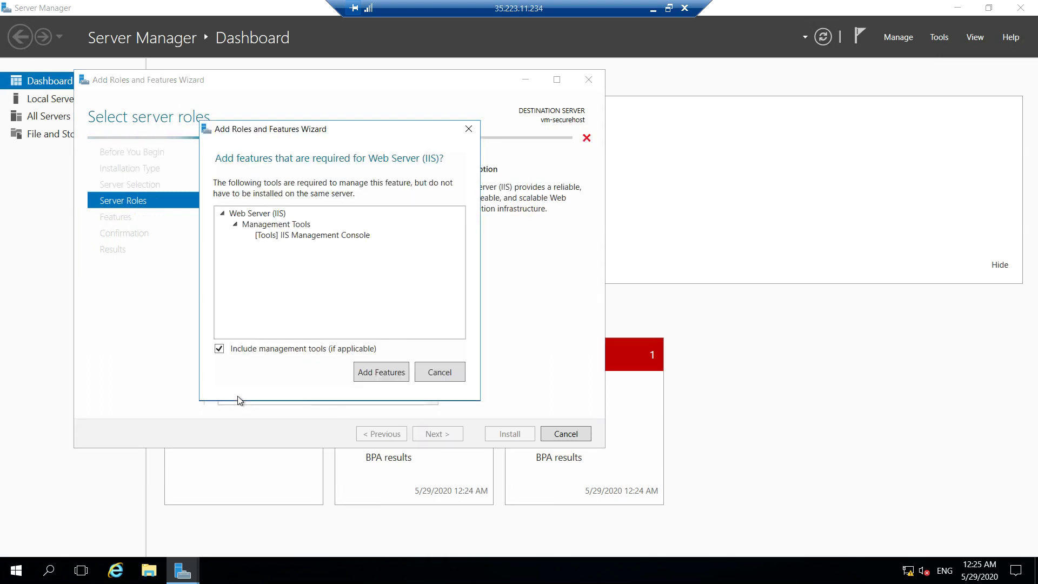
click(374, 375)
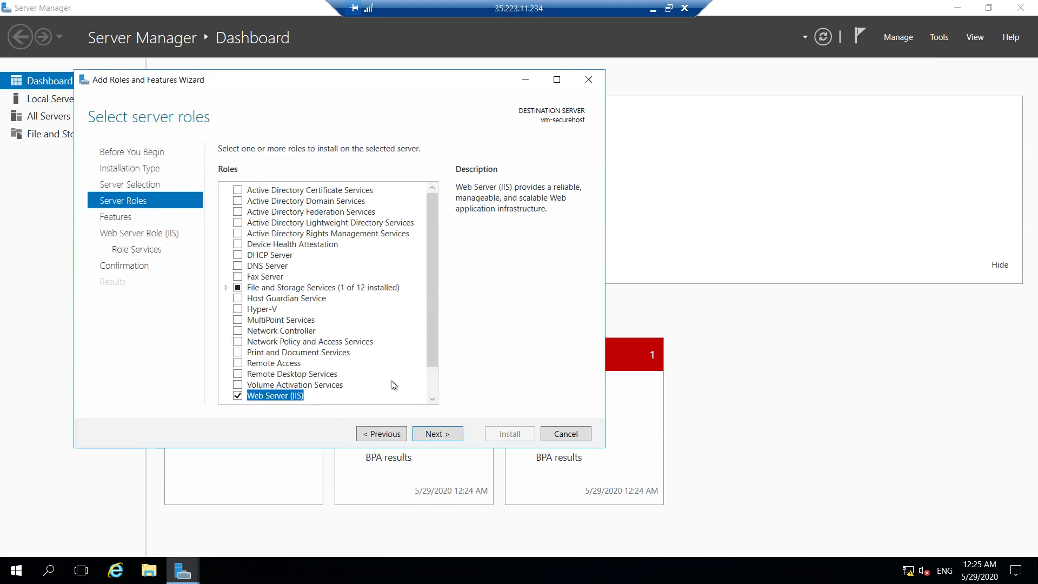
Keep the default features and IIS role services, install the Web Server role on vm-securehost and close the wizard.
click(442, 433)
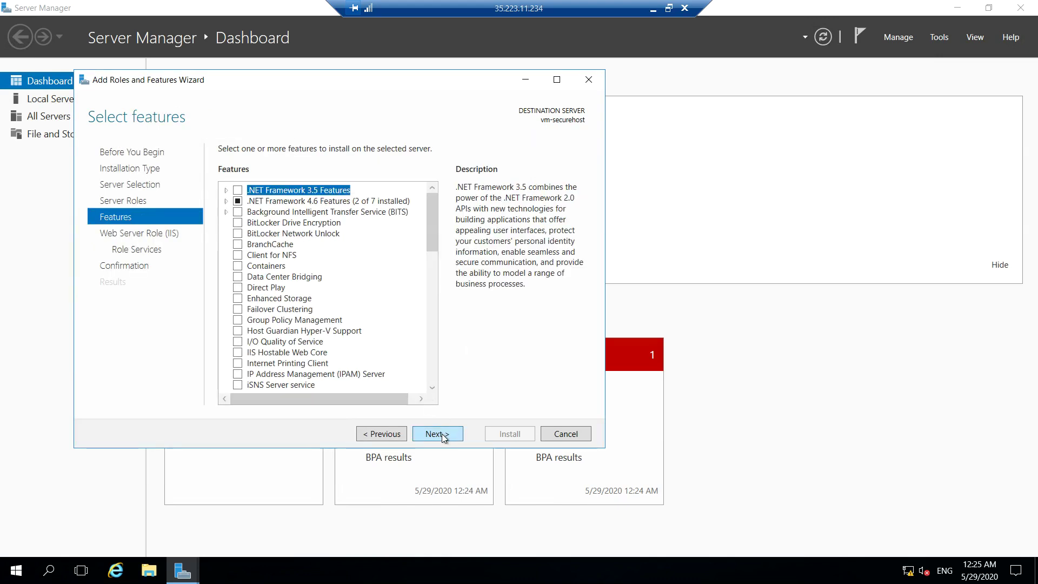
click(442, 434)
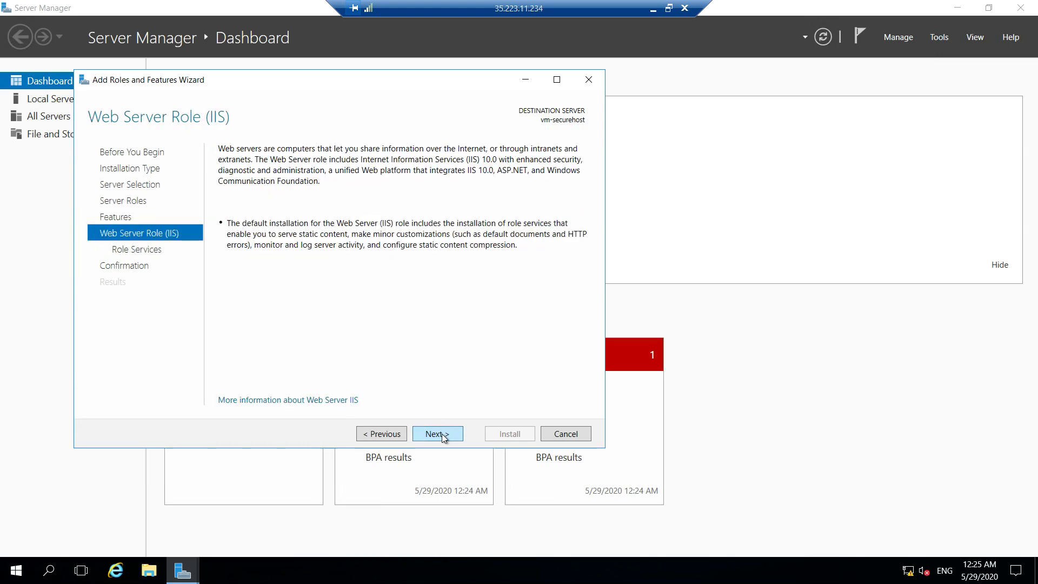
click(442, 433)
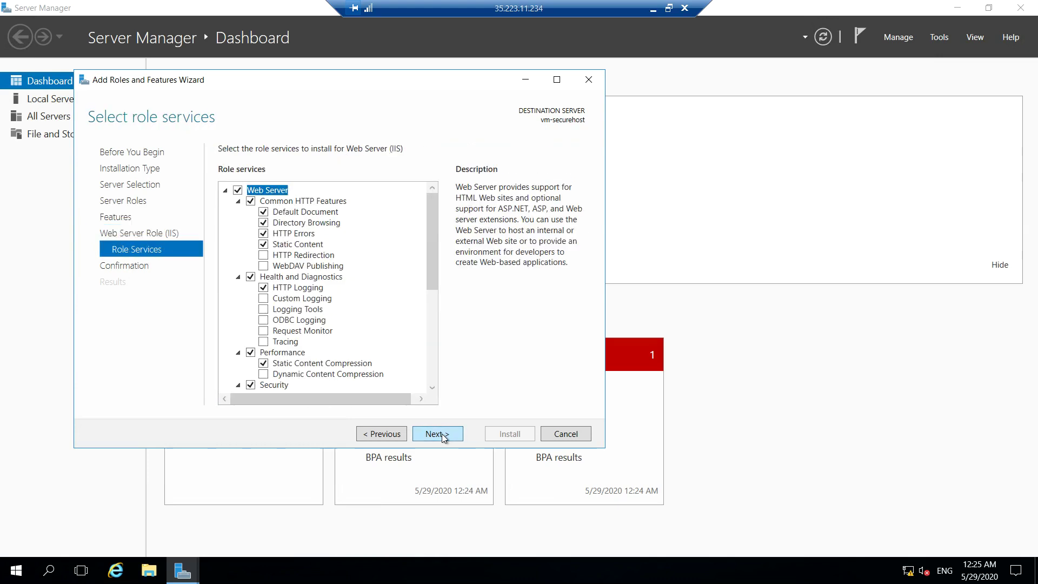
click(442, 433)
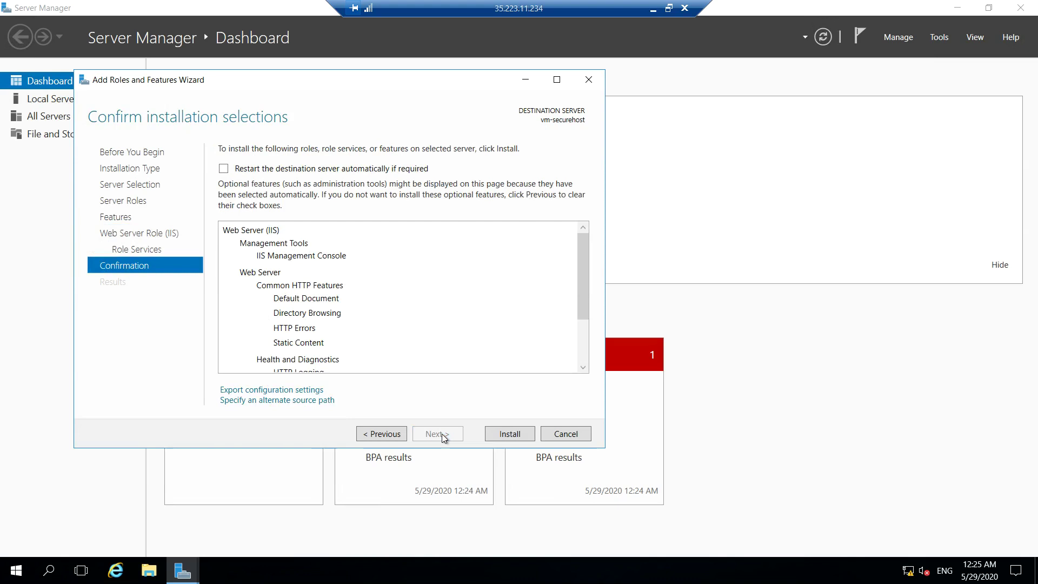
click(502, 434)
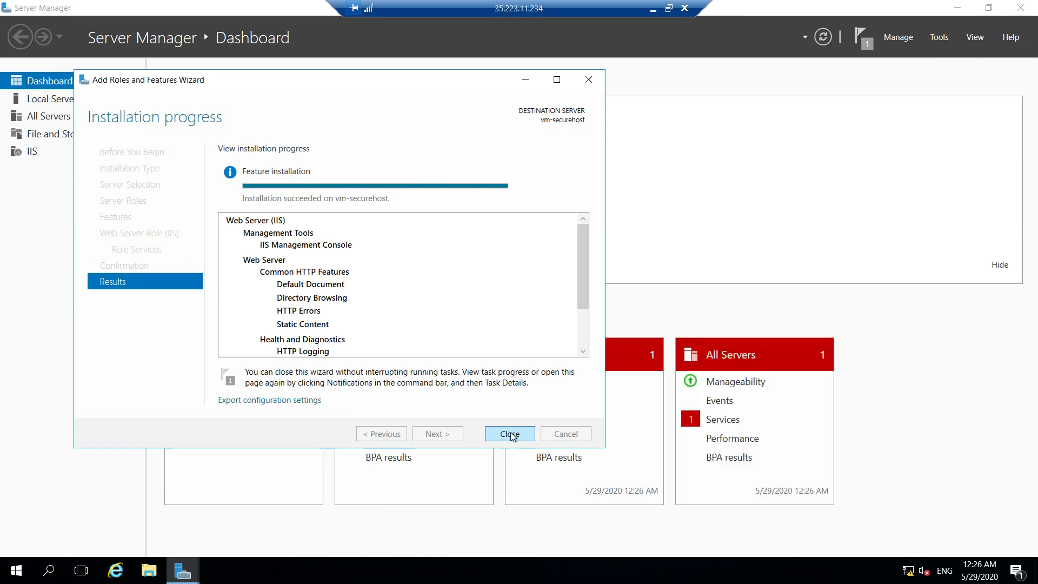
click(504, 434)
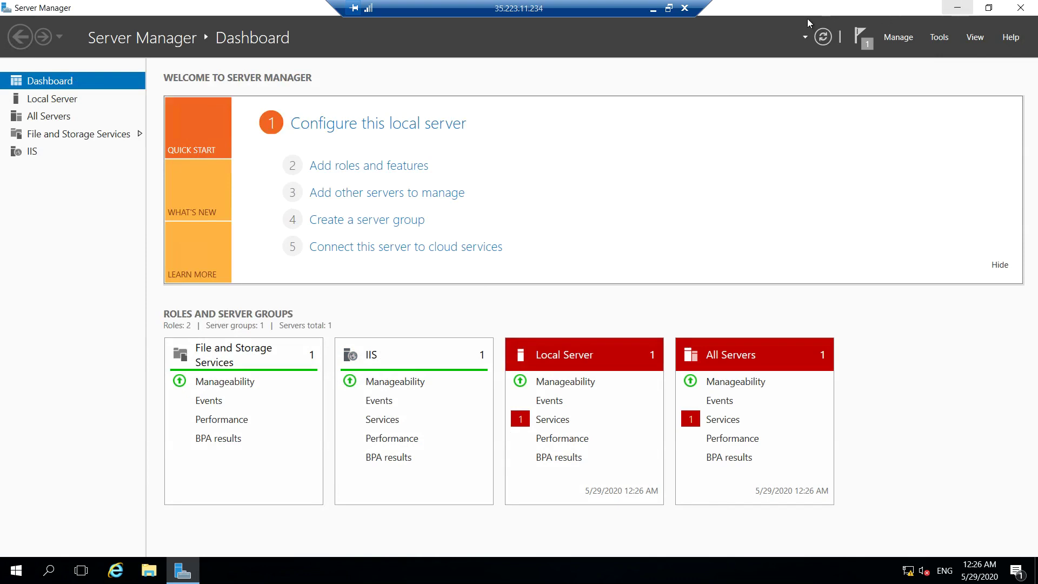
Minimize the remote session and review the progress checks and score on the Qwiklabs lab page.
click(653, 9)
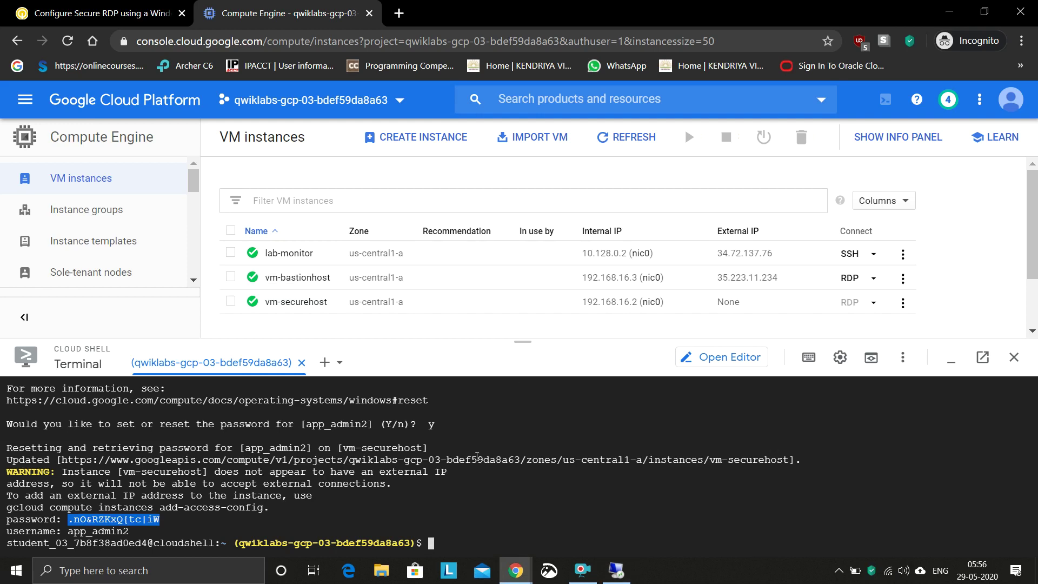
click(140, 7)
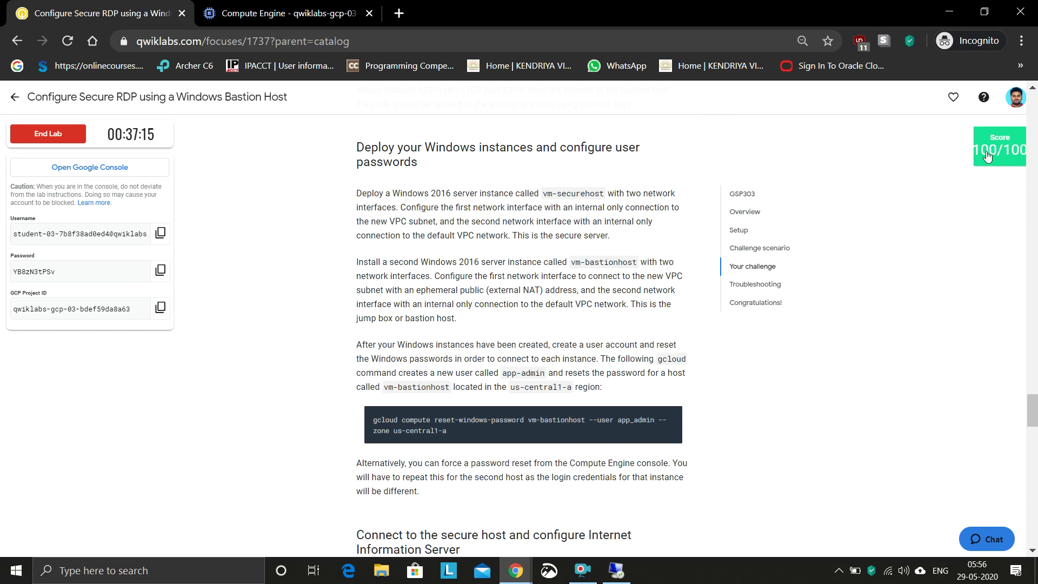
mouse_move(1008, 152)
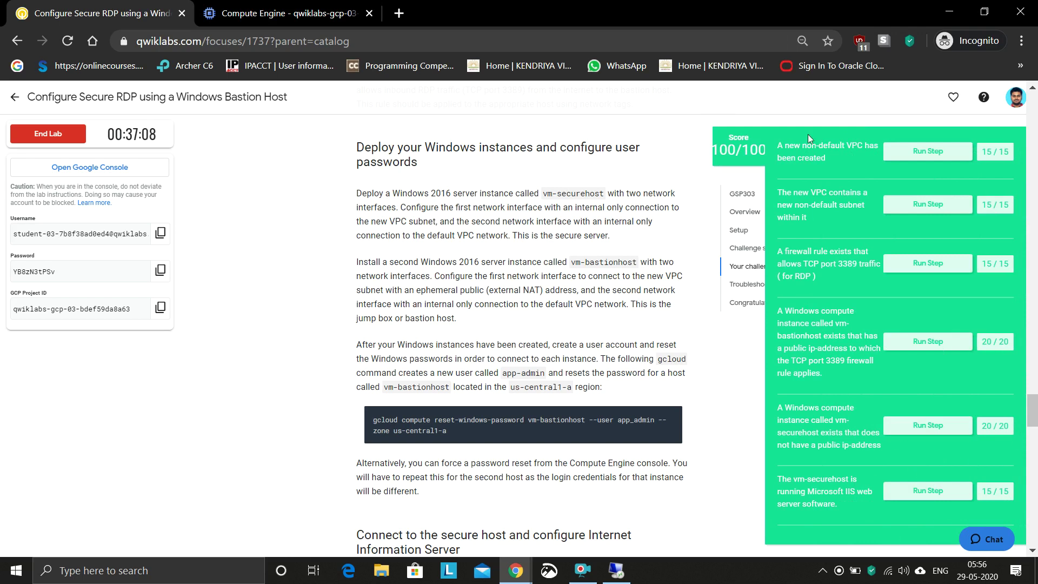
click(743, 149)
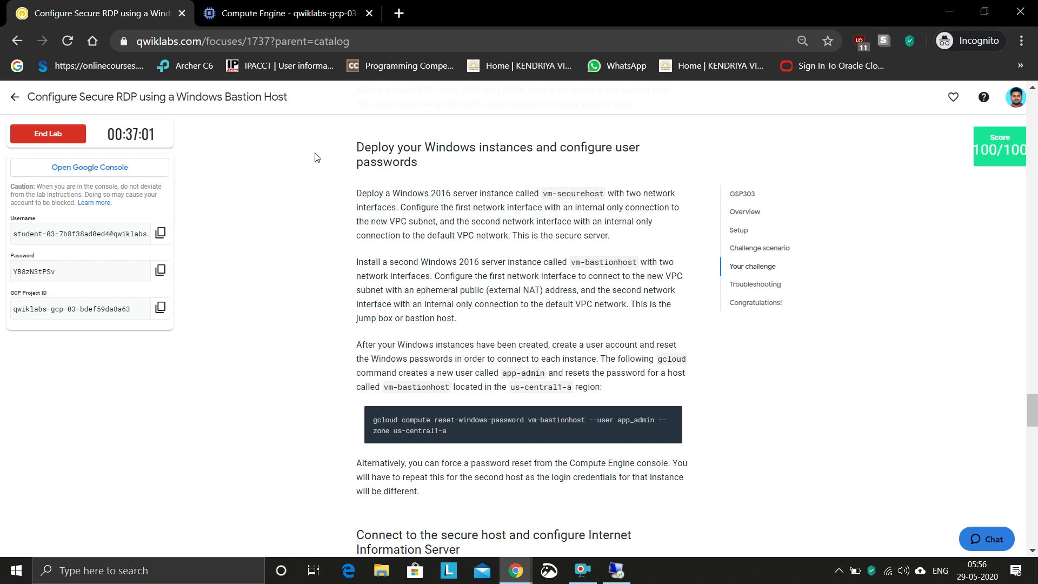
click(579, 578)
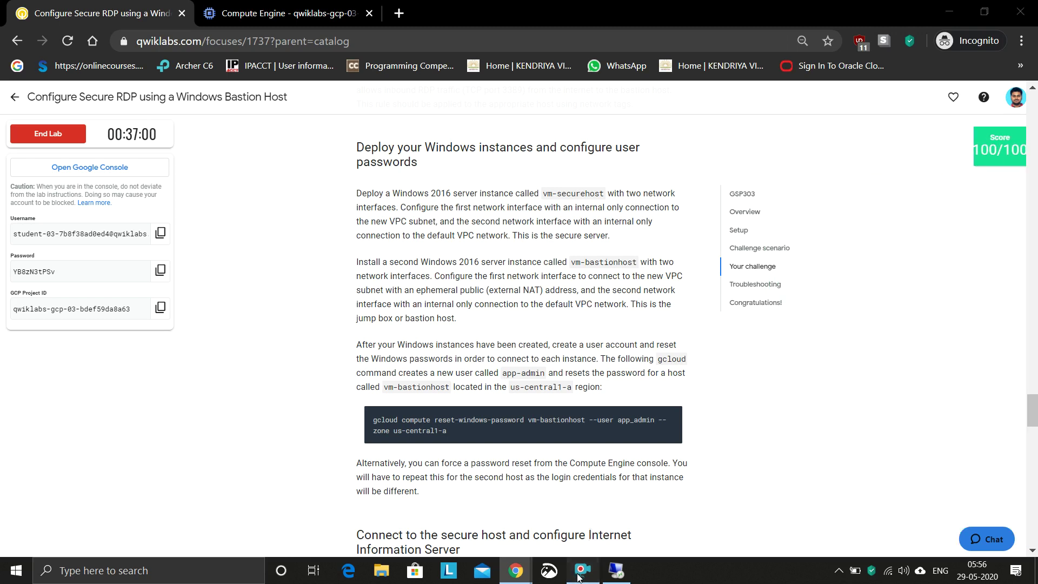